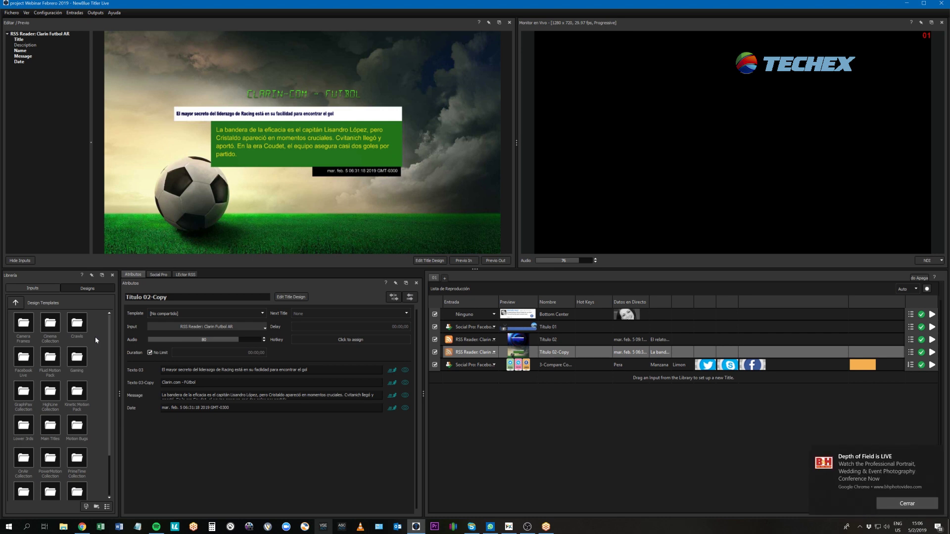
Add the Comment Youtube Main Title design from the Social Media Collection, Vol. 1 to the playlist, dismissing the desktop notification
click(907, 503)
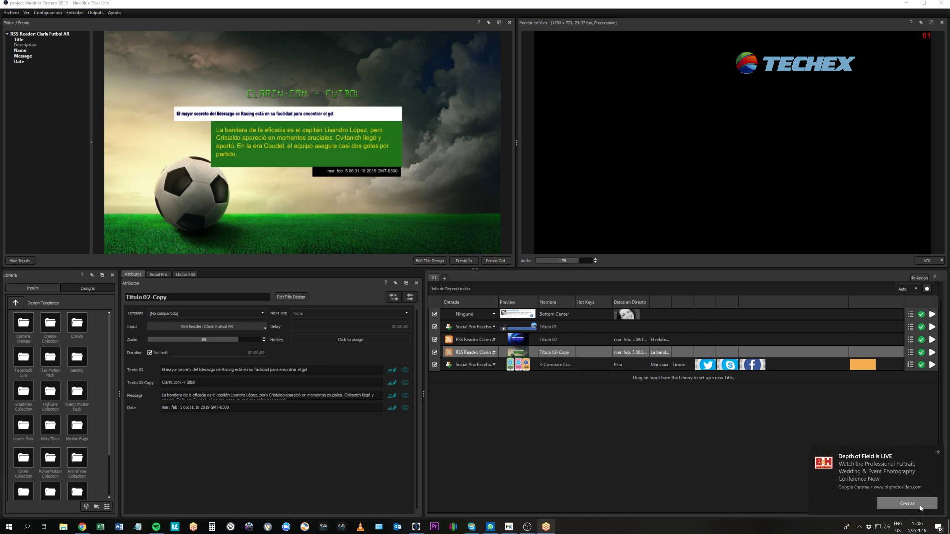
click(709, 464)
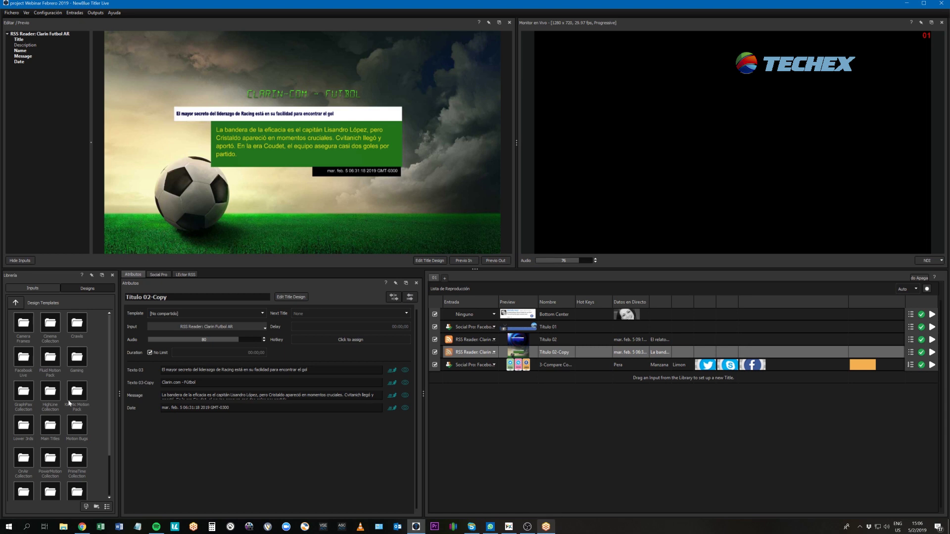
scroll(70, 403, down, 2)
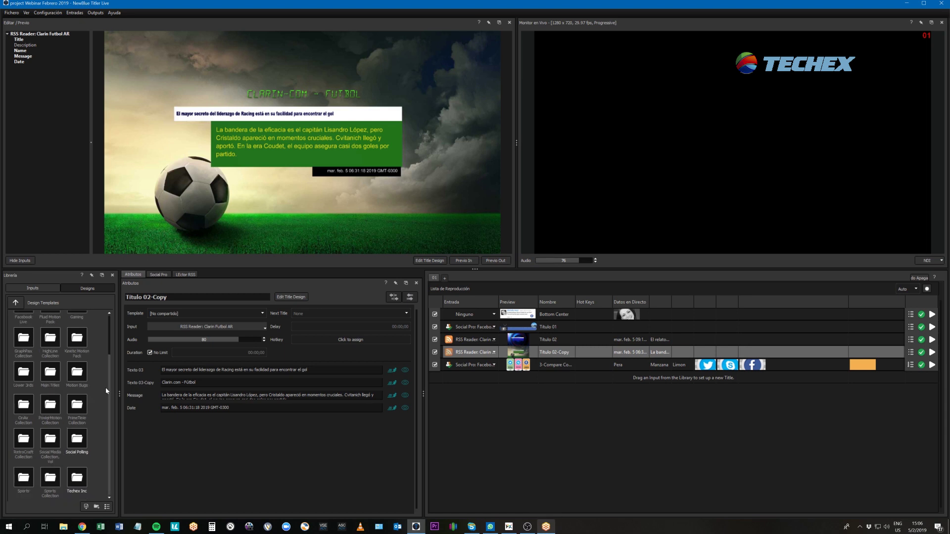
double_click(57, 439)
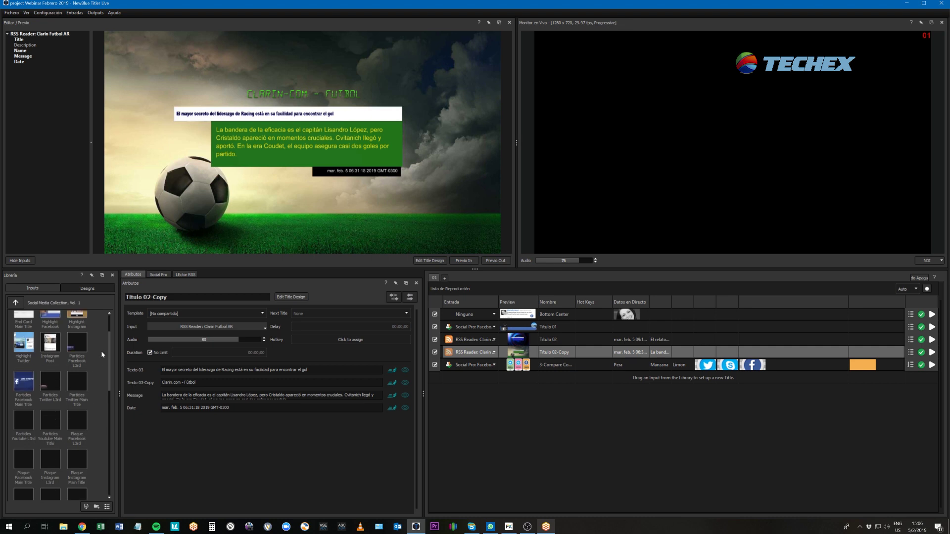
drag(107, 349, 106, 326)
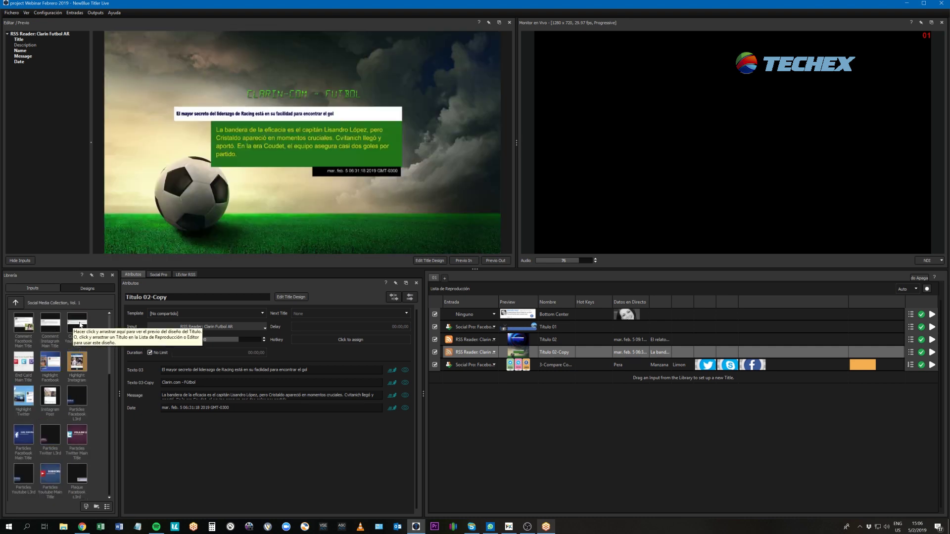
mouse_move(80, 325)
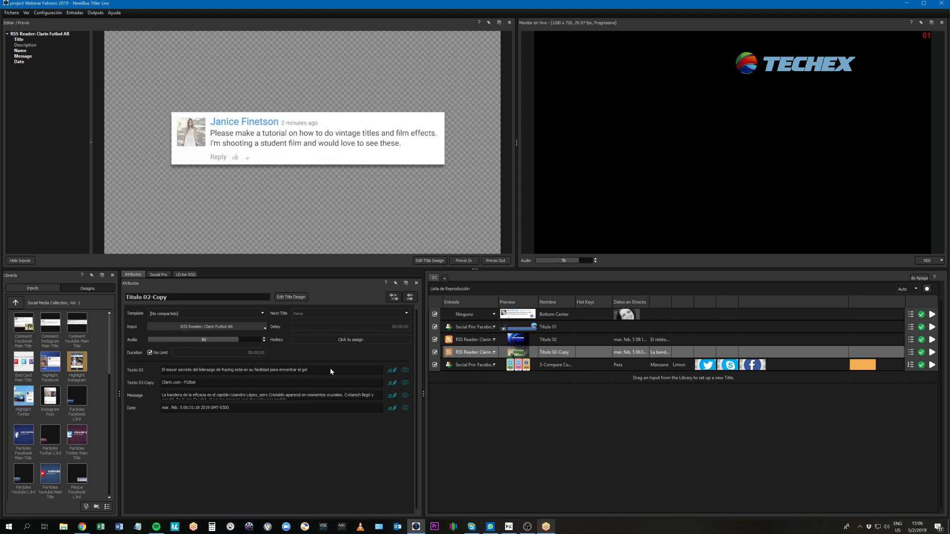
drag(331, 368, 513, 383)
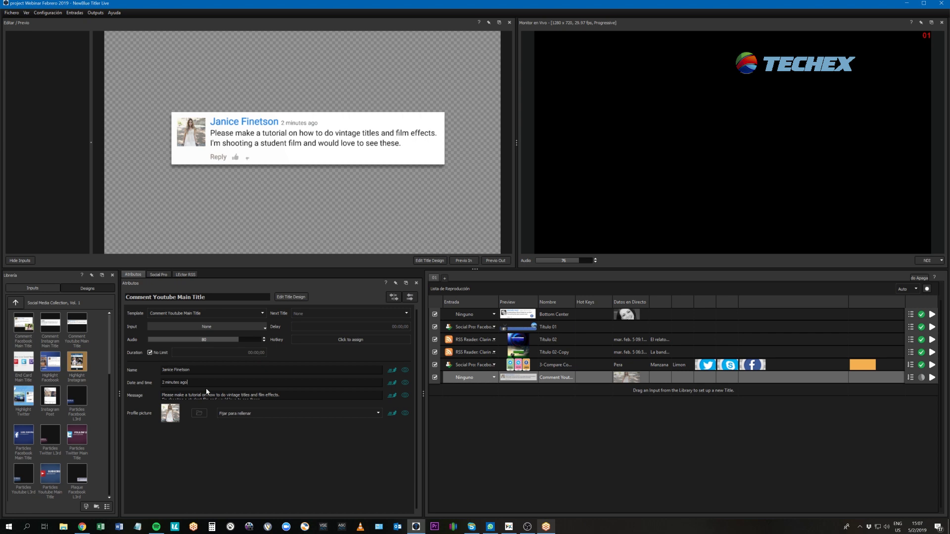
Add the Facebook Comments title from the Social inputs to the playlist, and glance at the design library before returning to the Social inputs
click(50, 288)
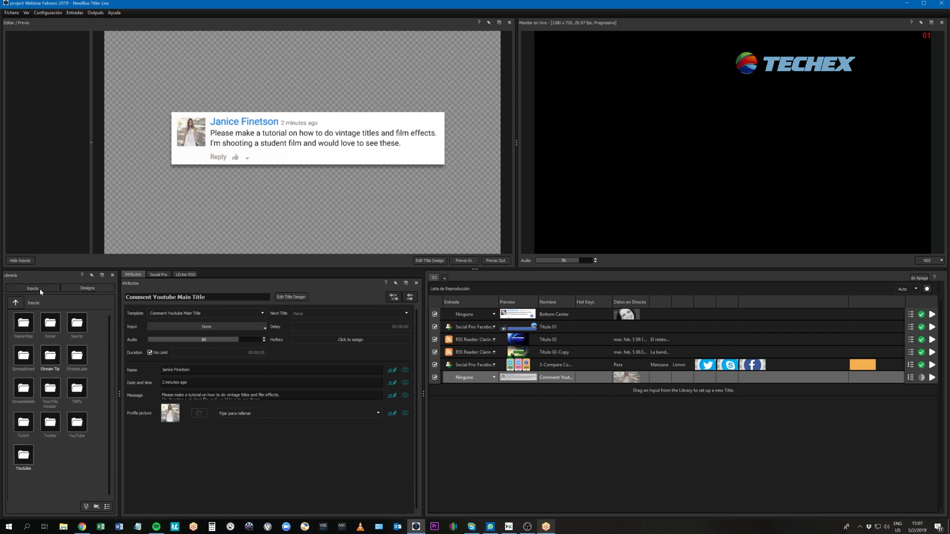
double_click(50, 325)
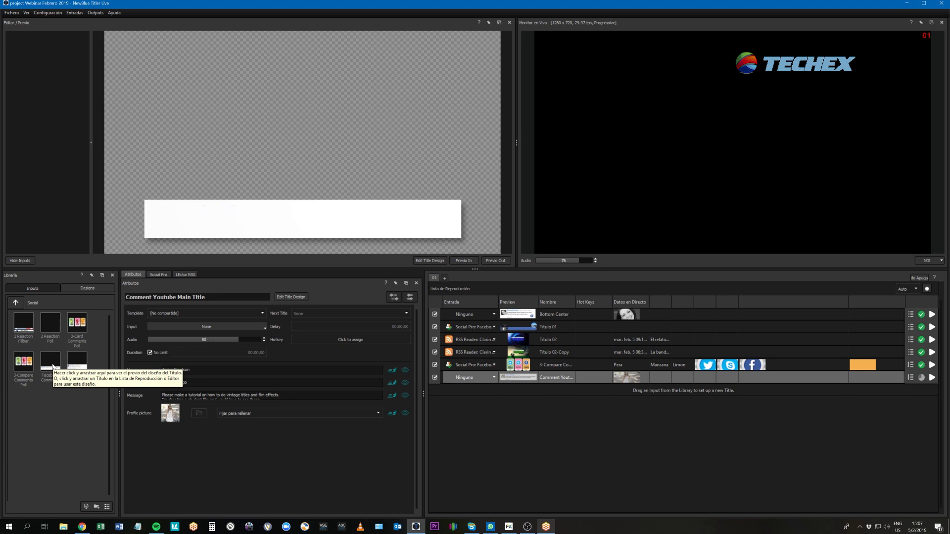
drag(52, 366, 482, 411)
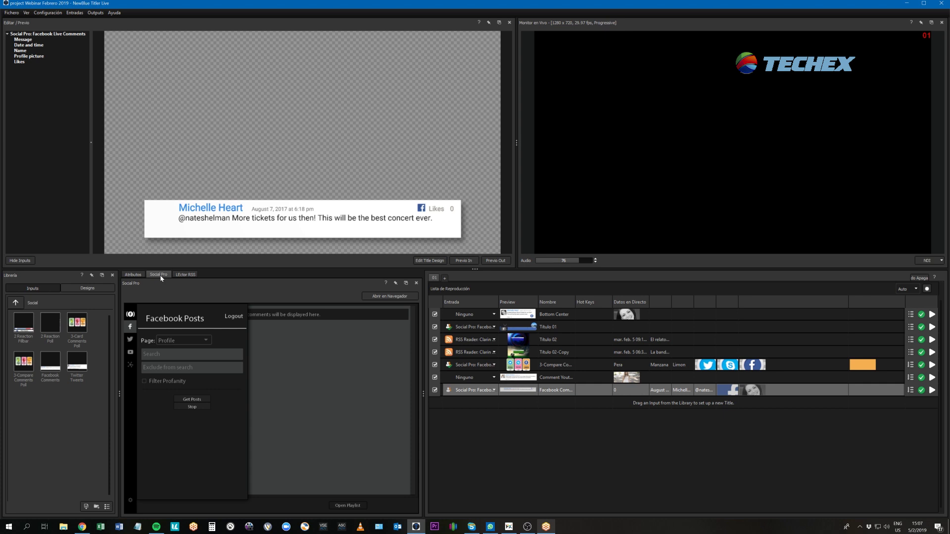
click(92, 288)
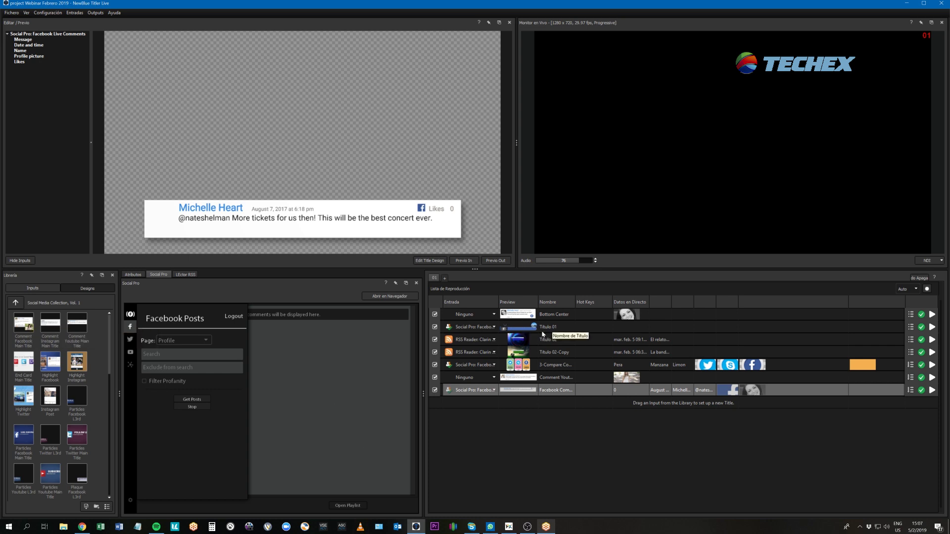
click(37, 289)
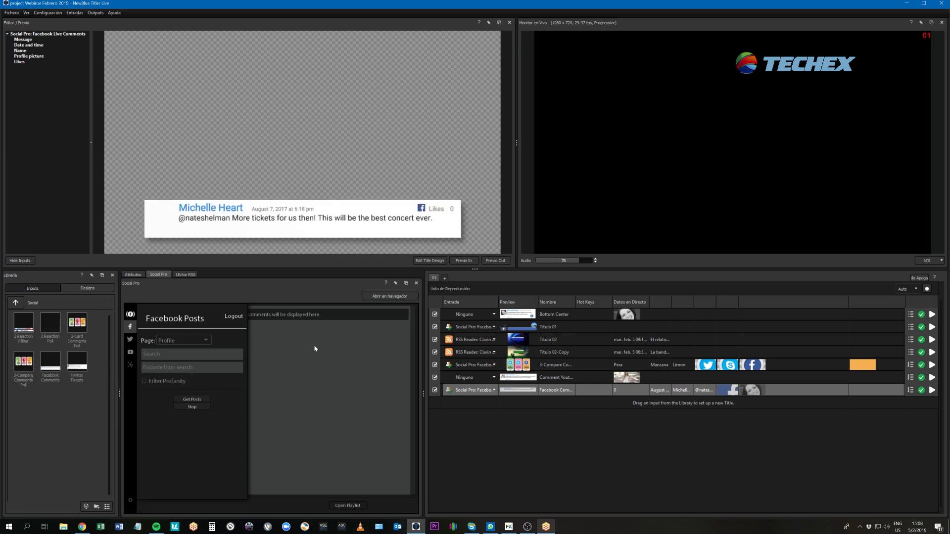
Test the Bottom Center title by playing it in and out on the live output
click(545, 315)
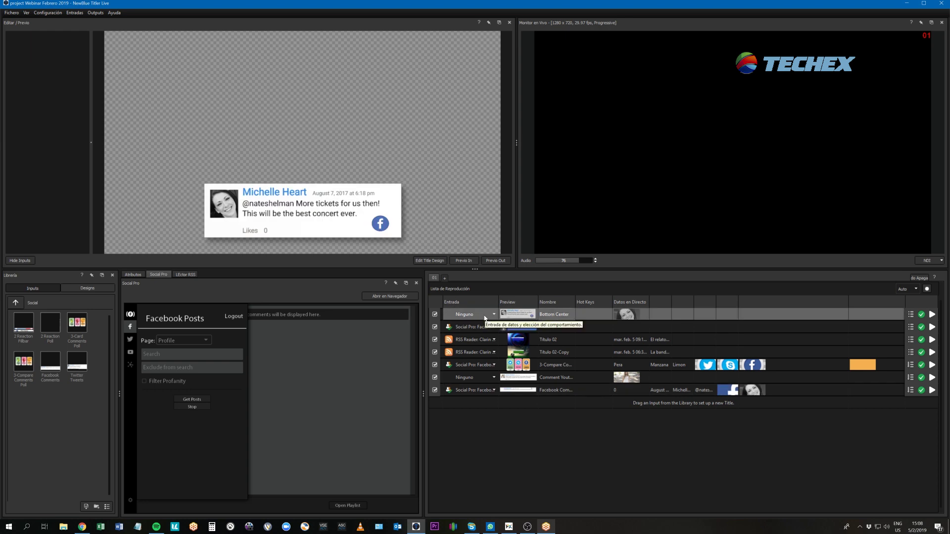
click(932, 314)
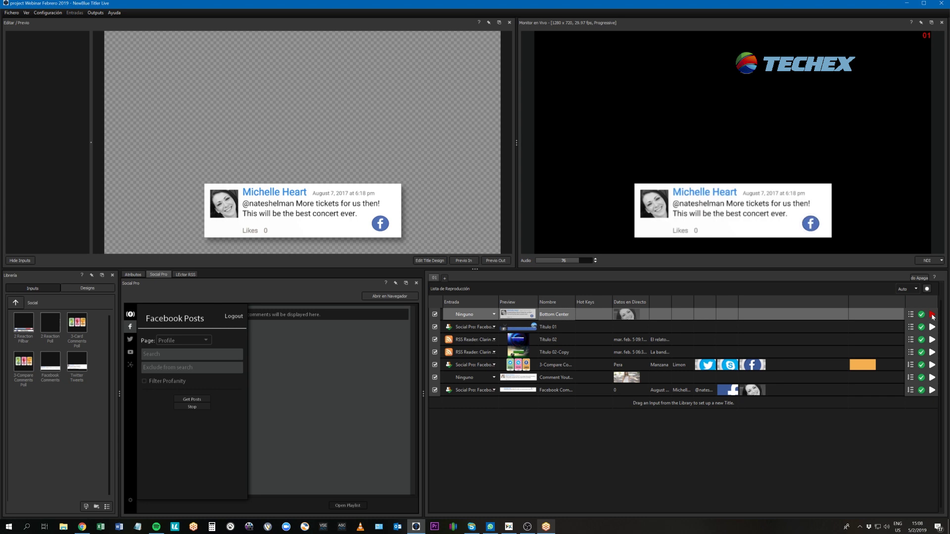
click(933, 316)
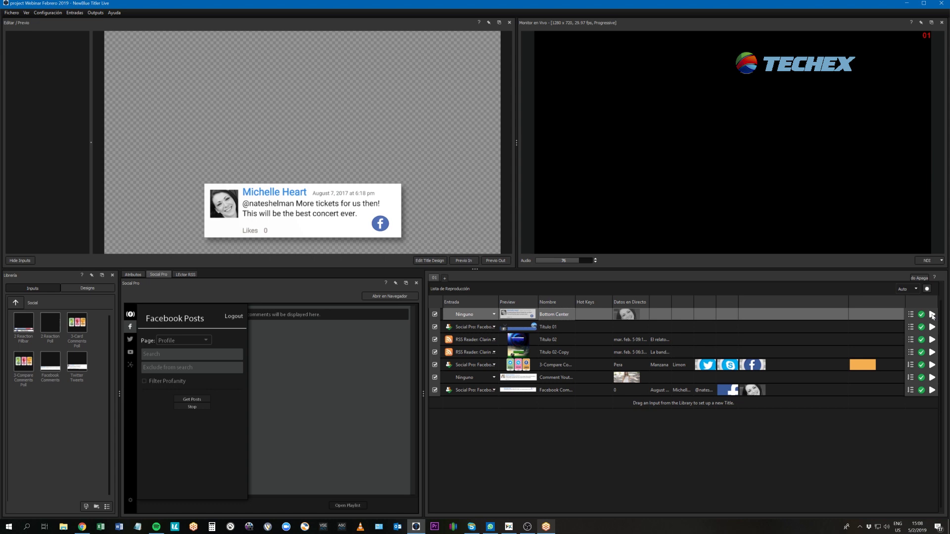
click(932, 315)
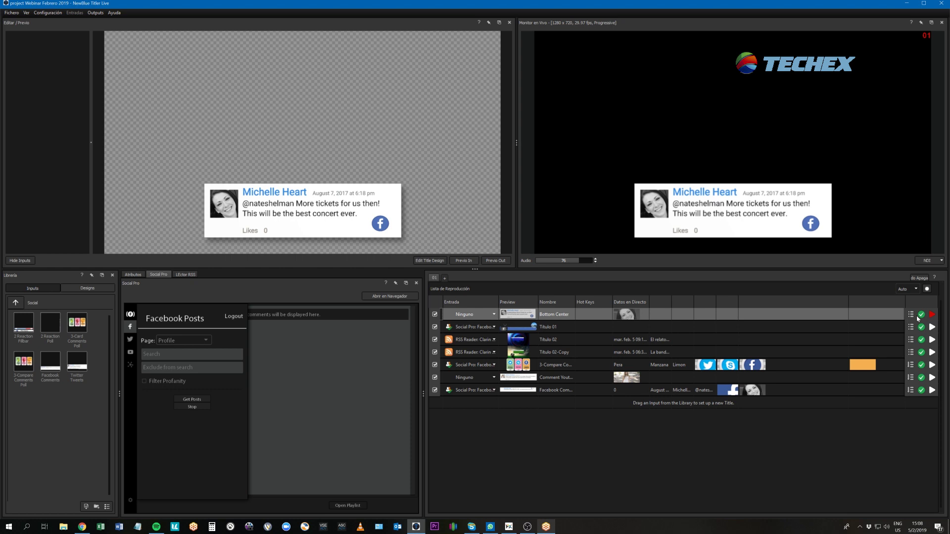
Set the Bottom Center title's input to Social Pro's Facebook Posts, and hide and show the input fields list beside the preview
click(493, 315)
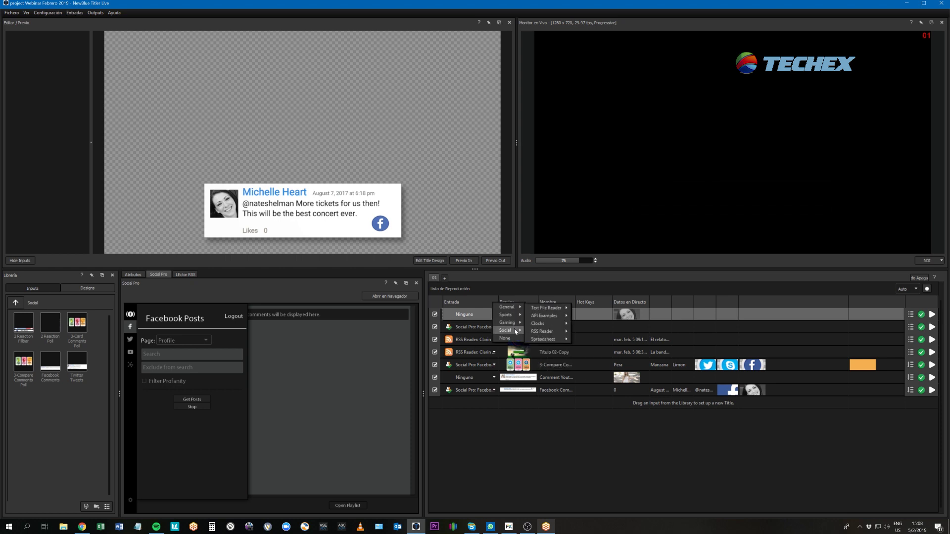
mouse_move(507, 330)
mouse_move(551, 333)
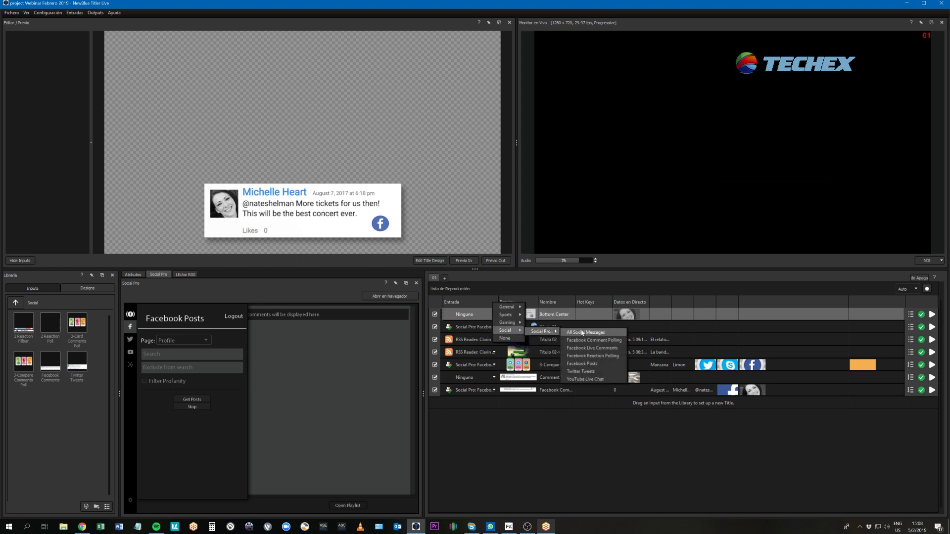
click(609, 363)
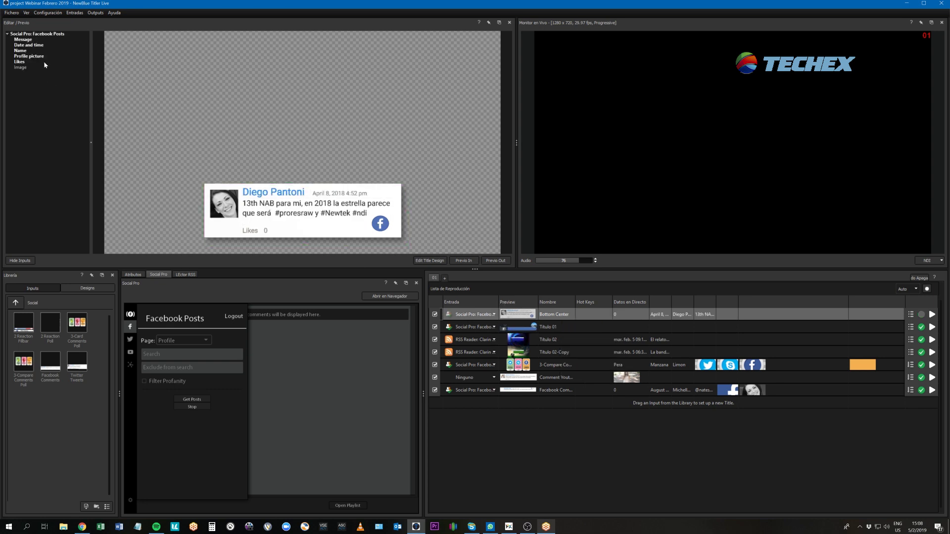
click(18, 260)
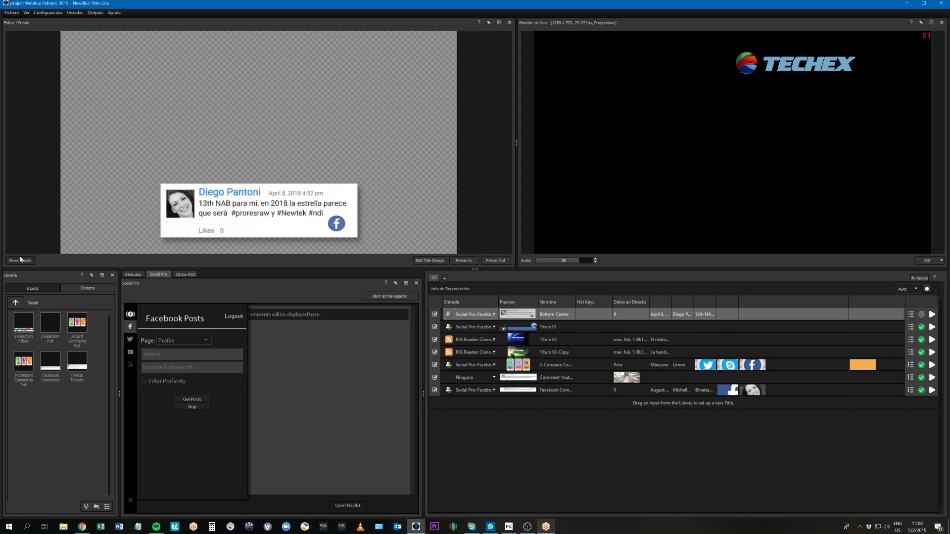
click(20, 261)
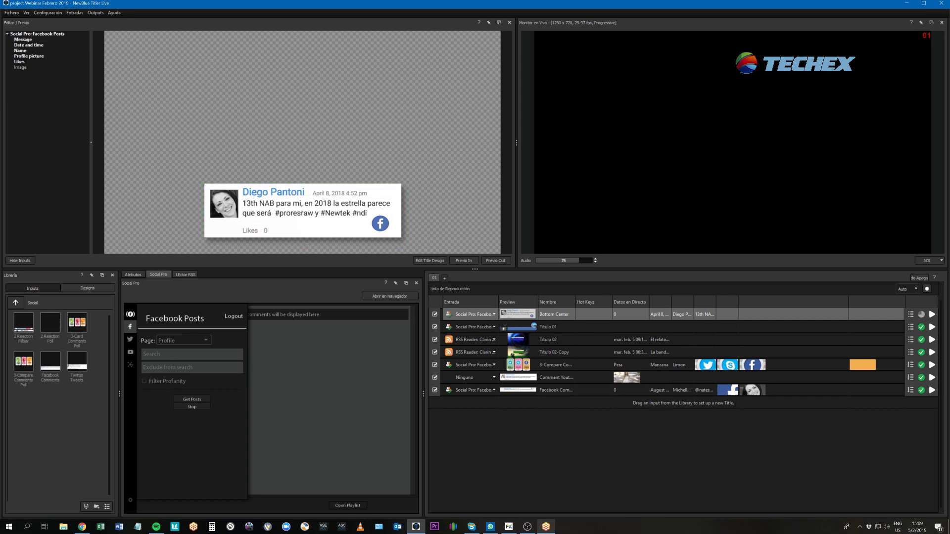
Get the Facebook profile's posts and send the June 22, 2018 post about visiting Rudy's in San Antonio to air
click(197, 400)
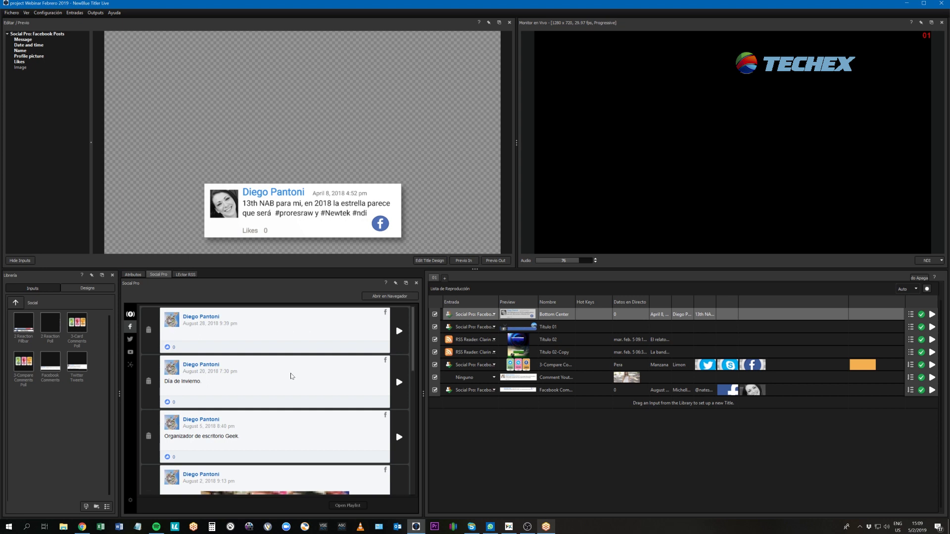
scroll(291, 376, down, 3)
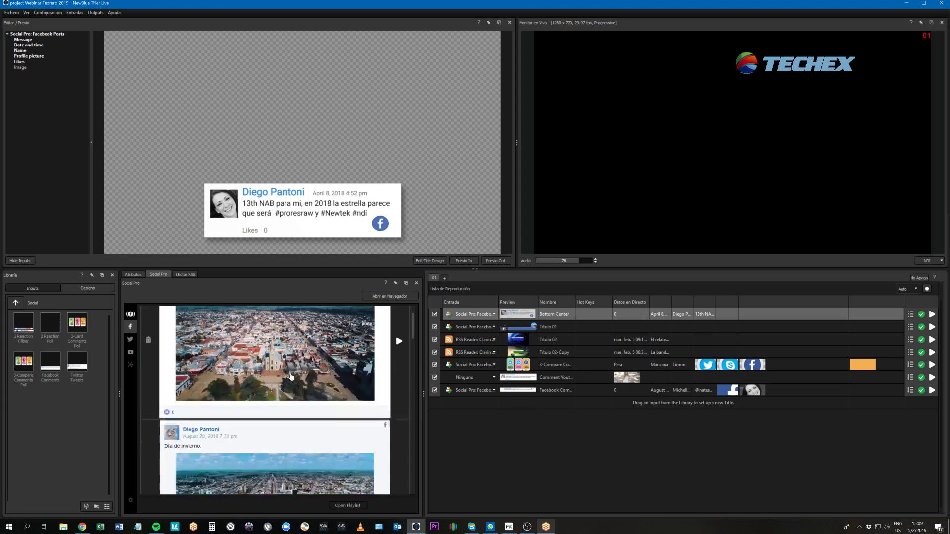
scroll(291, 376, down, 8)
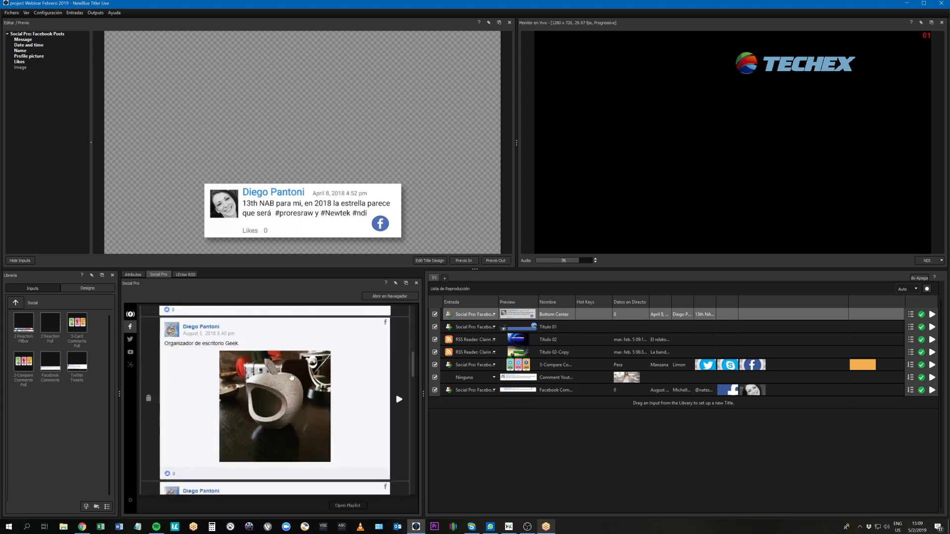
scroll(291, 376, down, 5)
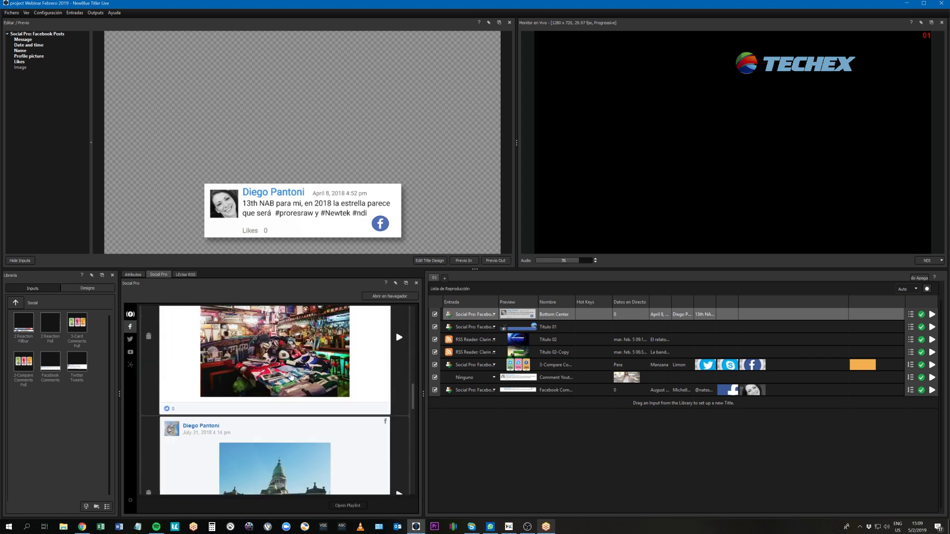
scroll(291, 377, down, 5)
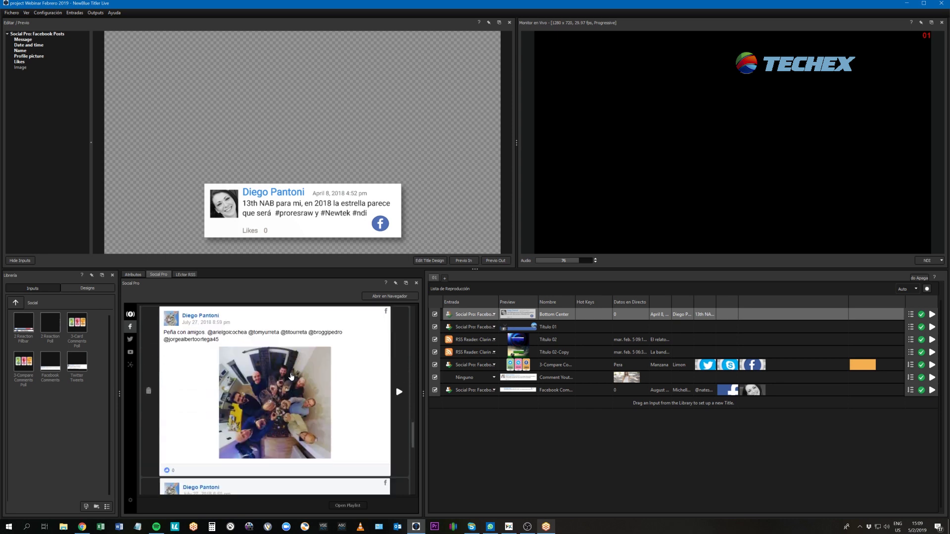
scroll(291, 377, down, 2)
scroll(291, 377, down, 10)
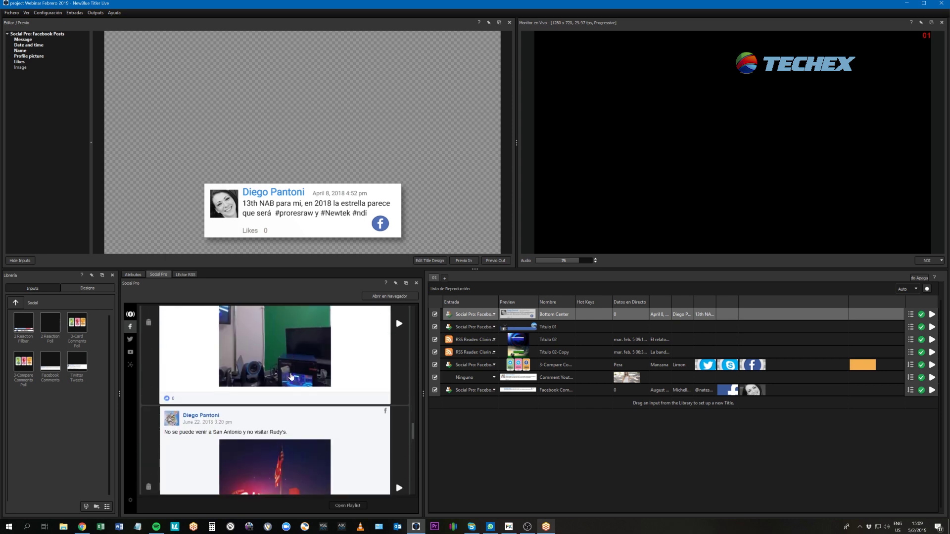
scroll(291, 377, down, 4)
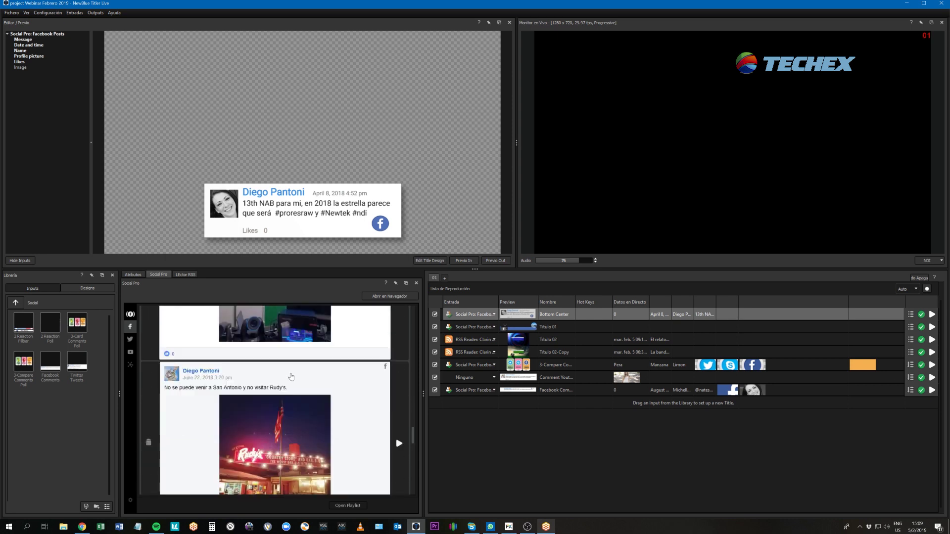
click(399, 400)
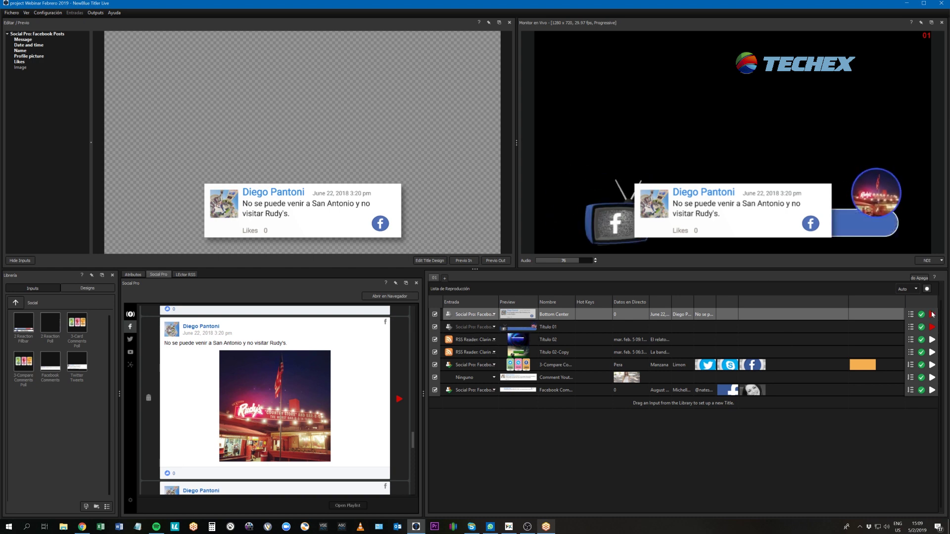
Take Bottom Center off air, uncheck Título 01 in the playlist, and play Bottom Center in and out on its own
click(935, 323)
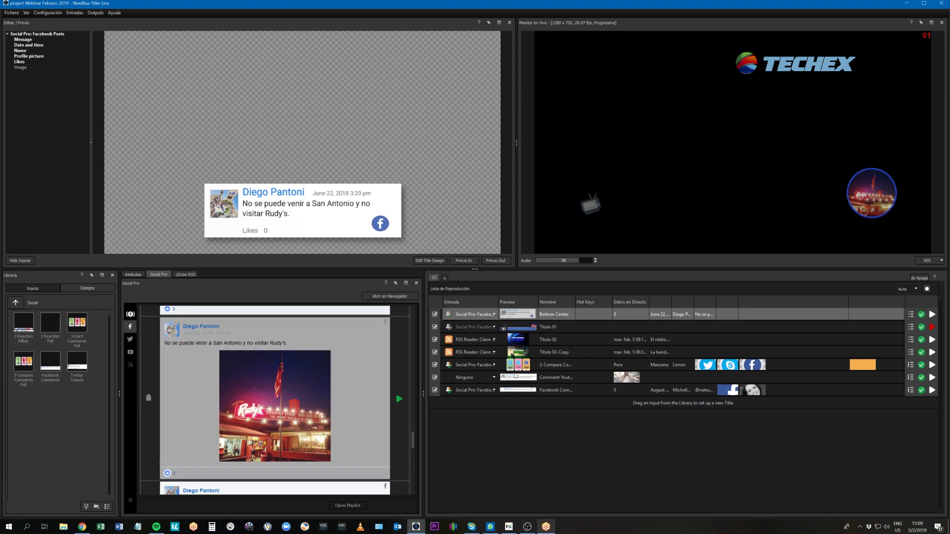
click(435, 327)
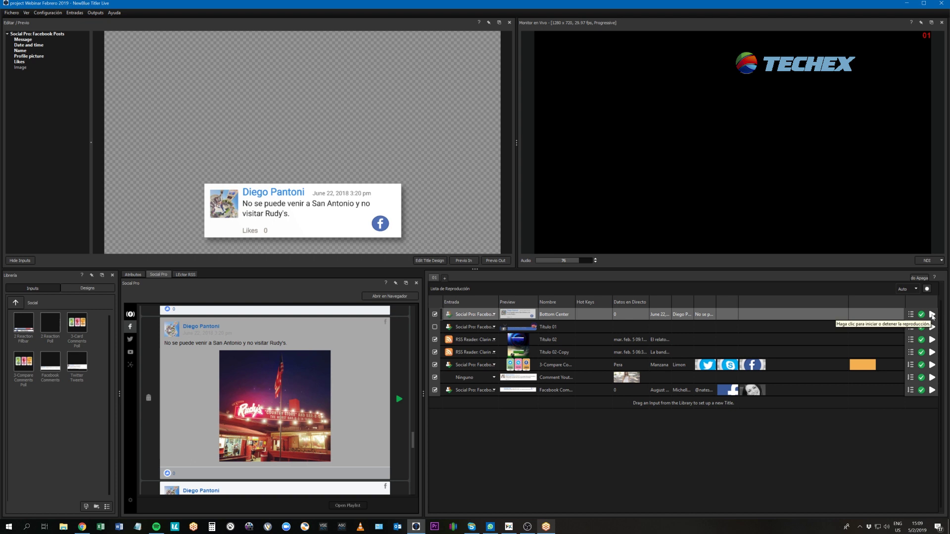
click(932, 315)
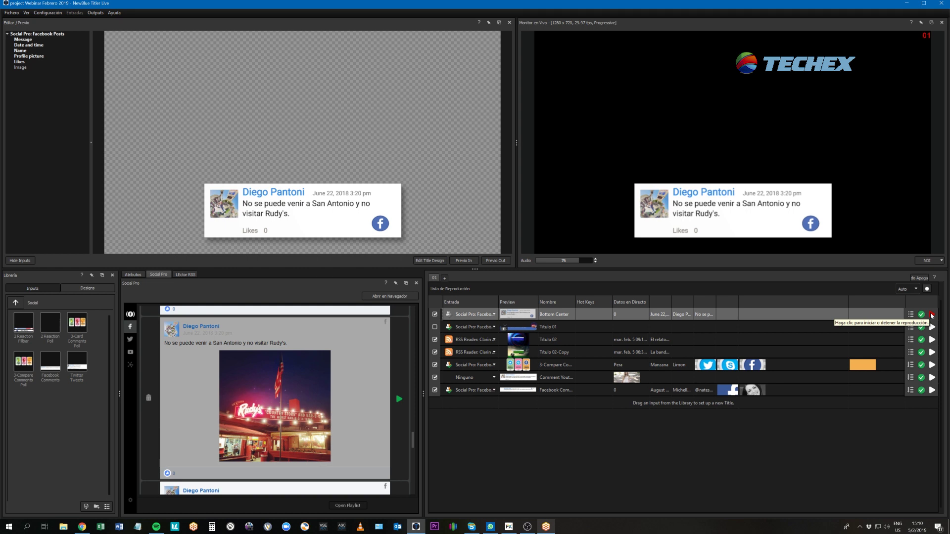
click(932, 315)
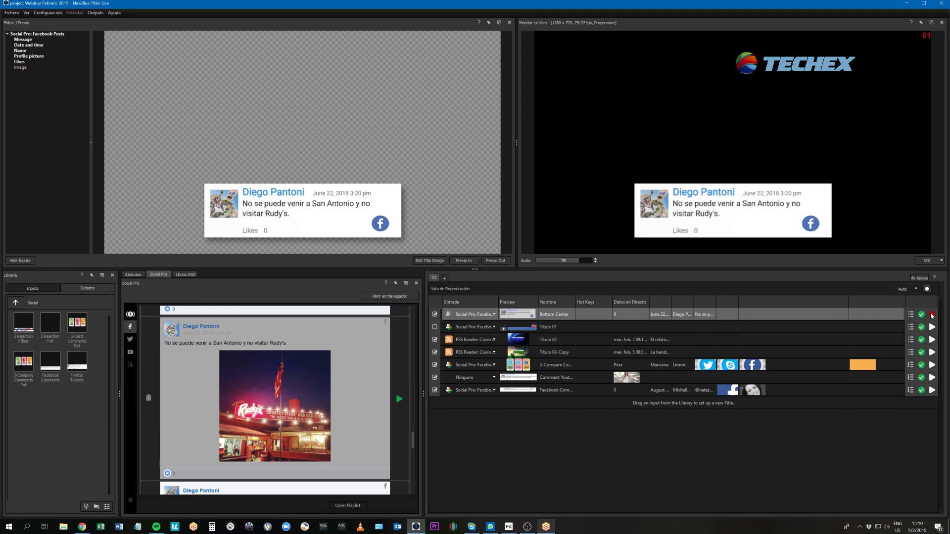
Set the Facebook Comments title's input to Social Pro's Facebook Posts, replacing its existing input
click(553, 391)
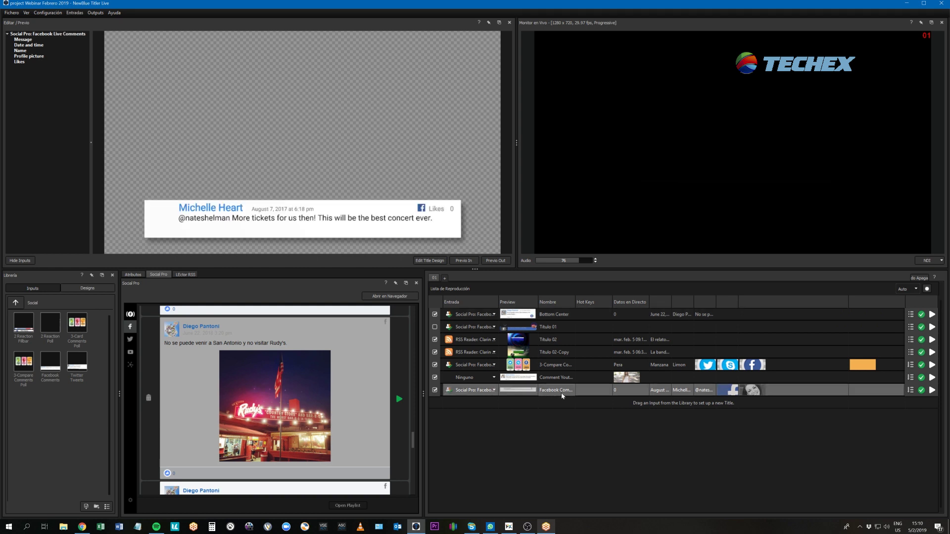
click(494, 391)
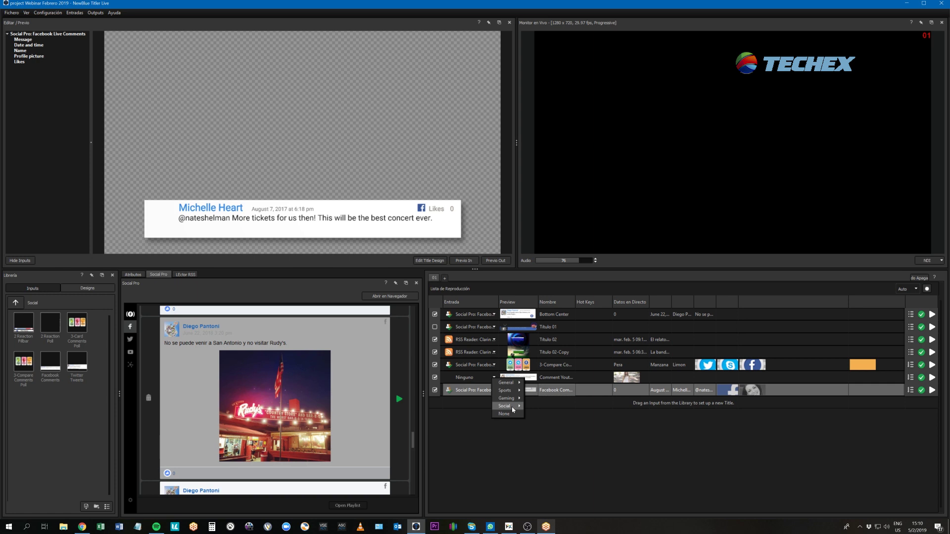
mouse_move(513, 410)
mouse_move(543, 408)
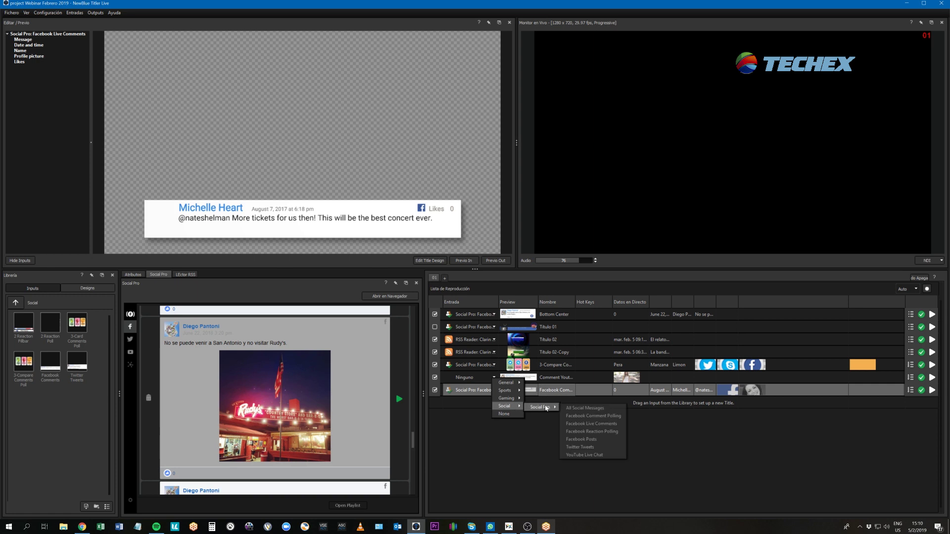
click(603, 440)
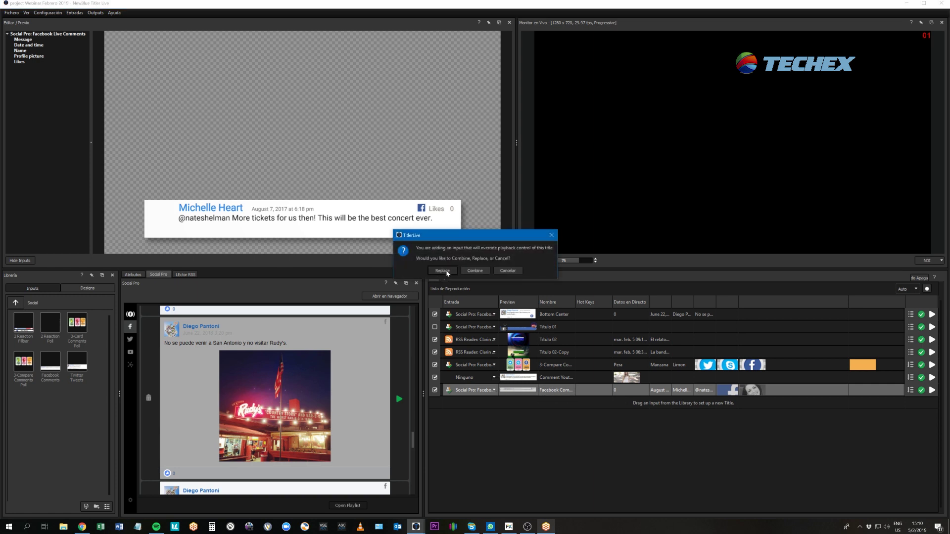
click(446, 273)
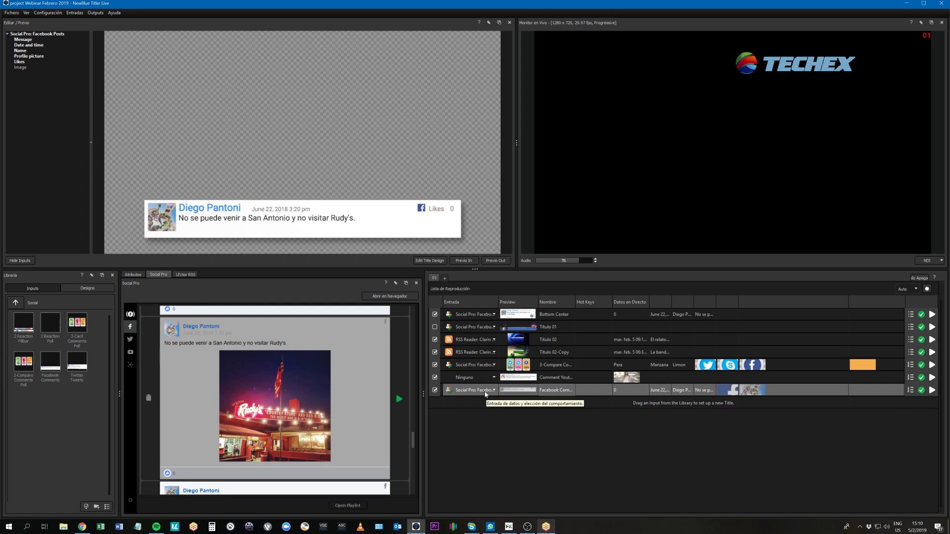
Send the June 18, 2018 "Comenzando." post to air, and take Bottom Center and the Facebook Comments title off air
scroll(345, 396, down, 3)
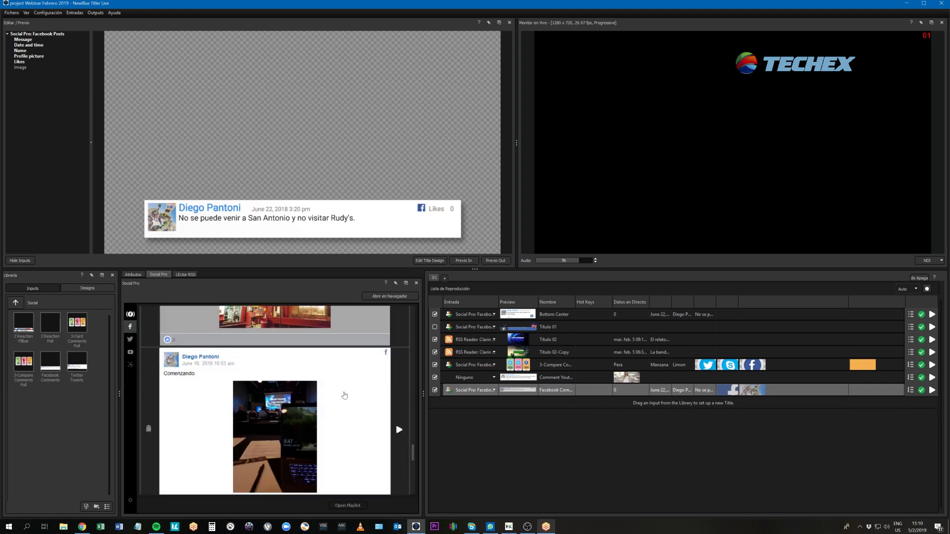
scroll(345, 396, down, 1)
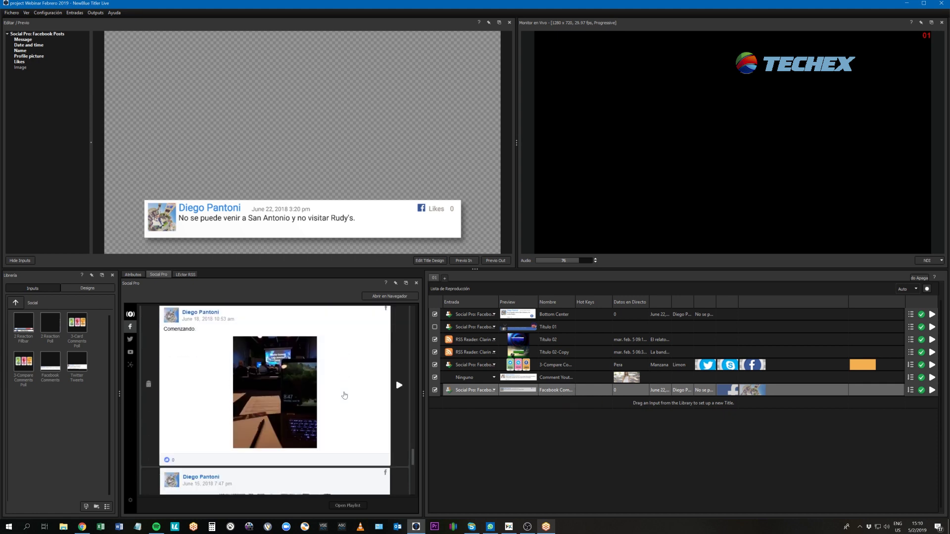
click(408, 406)
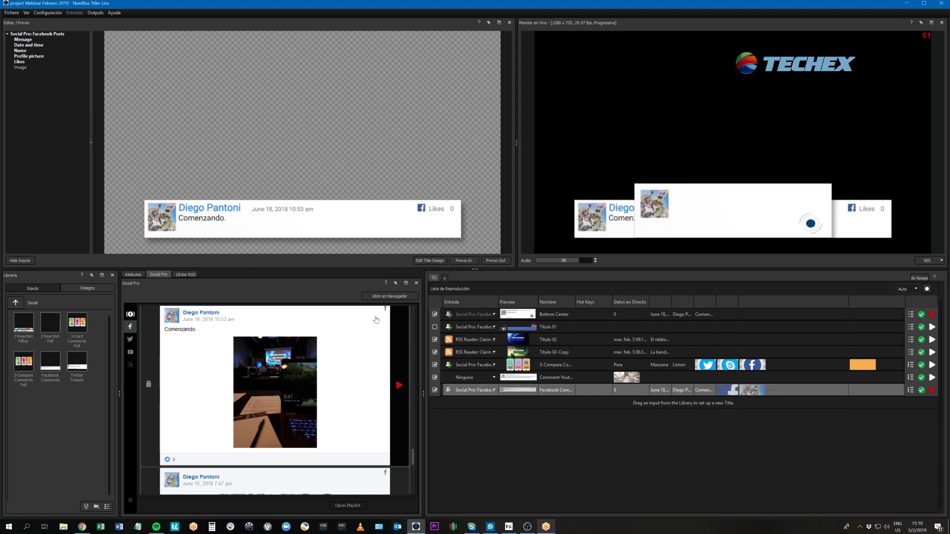
click(933, 315)
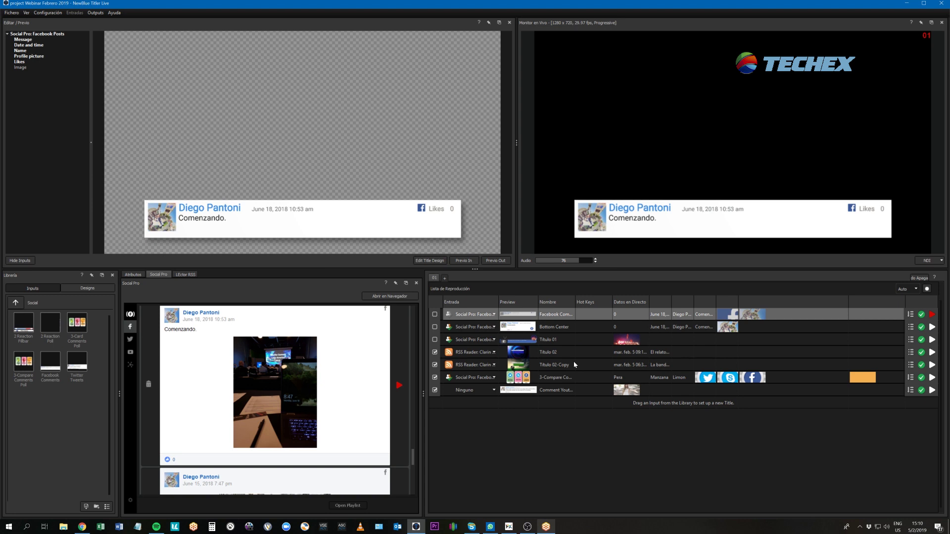
click(932, 315)
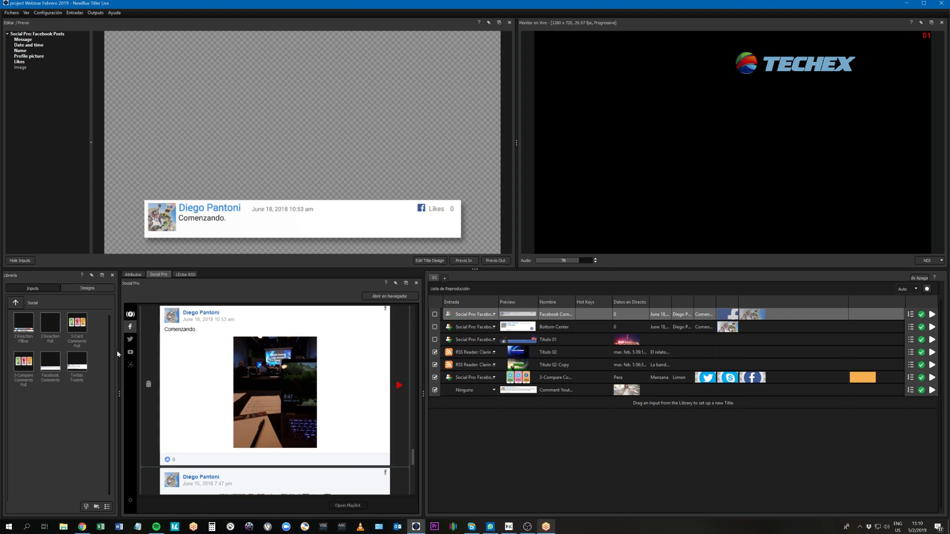
Search the Facebook profile's posts for "Newtek" in Social Pro and get the matching posts
click(130, 327)
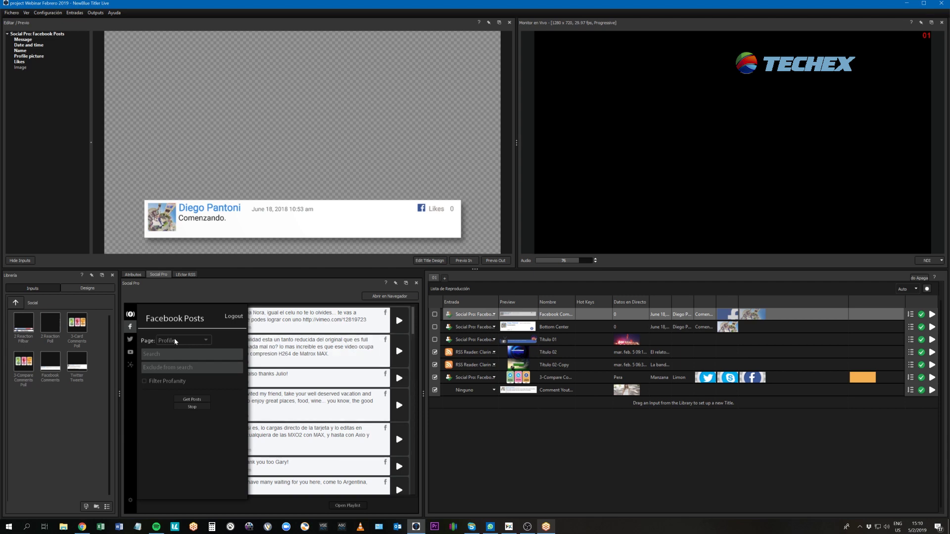
click(208, 345)
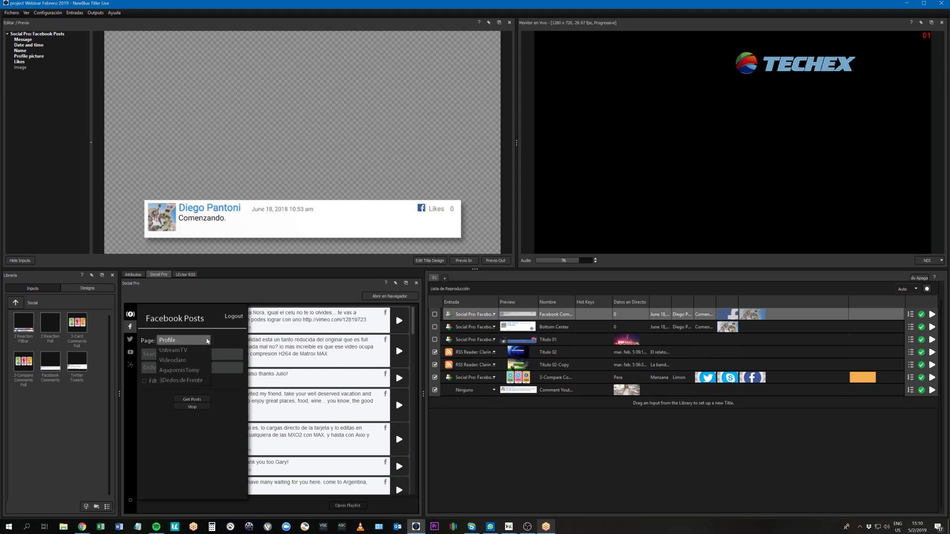
click(207, 341)
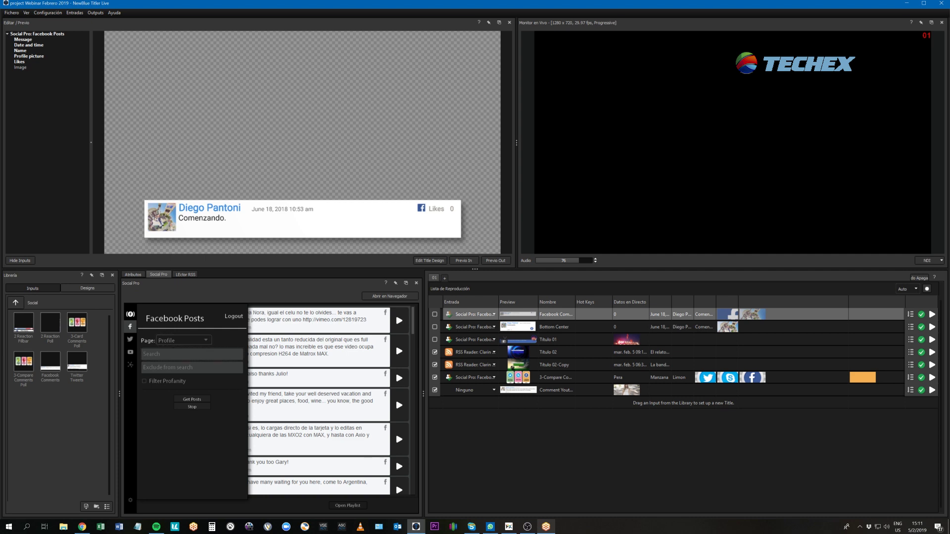
text(Newtek)
click(193, 401)
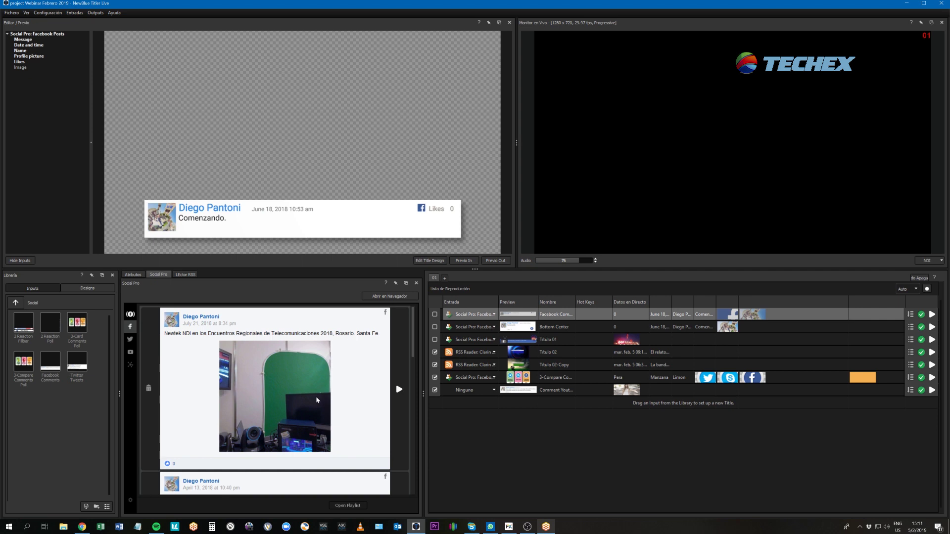
Send the April 13, 2018 #Newtek #nab2018 post and the April 11, 2018 Newtek stand post to air through Título 01
scroll(347, 409, down, 3)
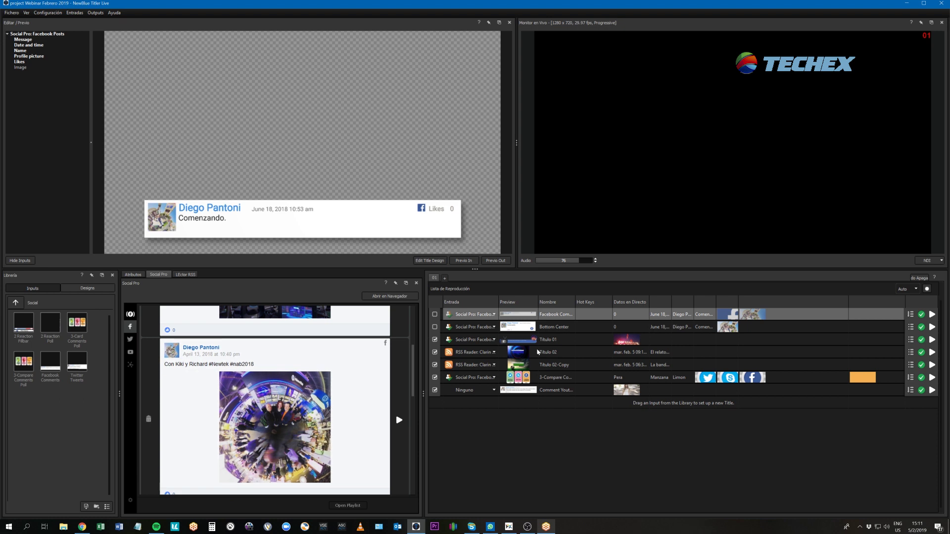
click(558, 345)
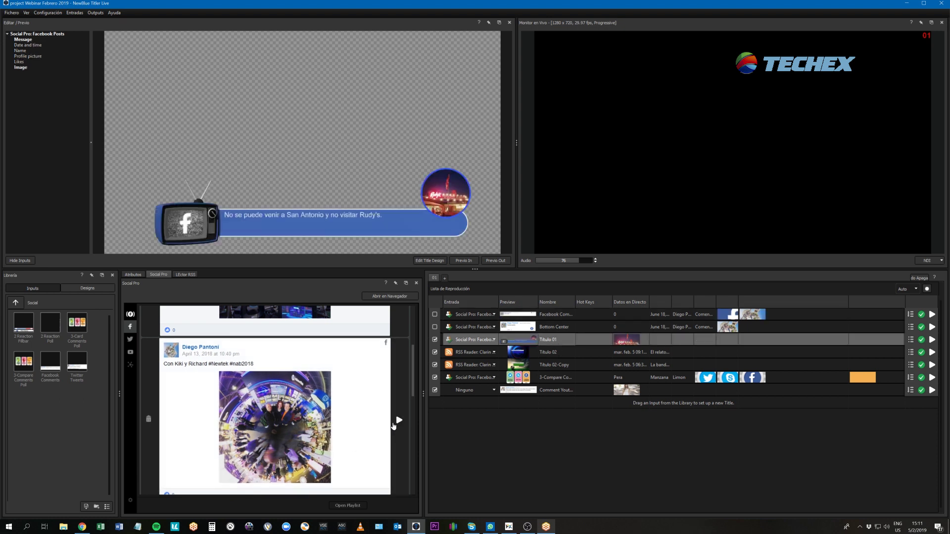
click(384, 439)
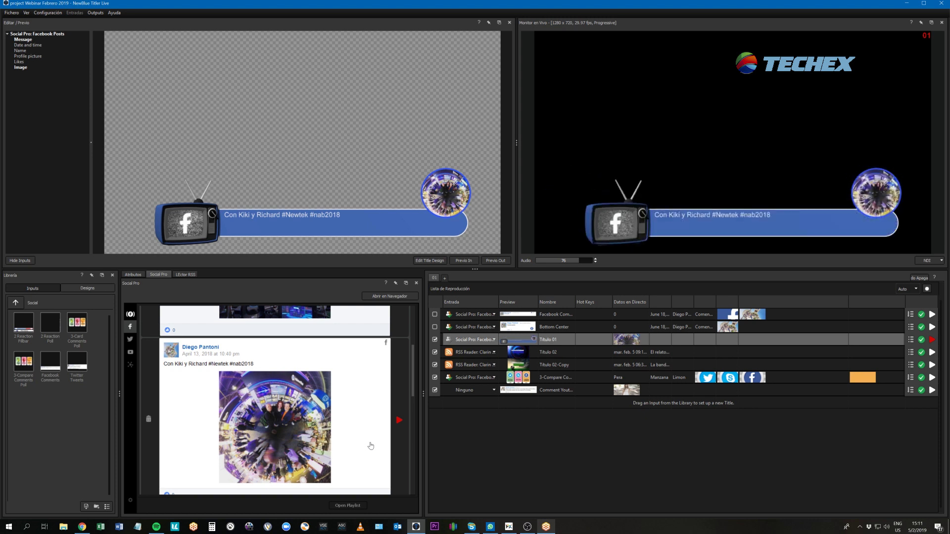
scroll(360, 417, down, 3)
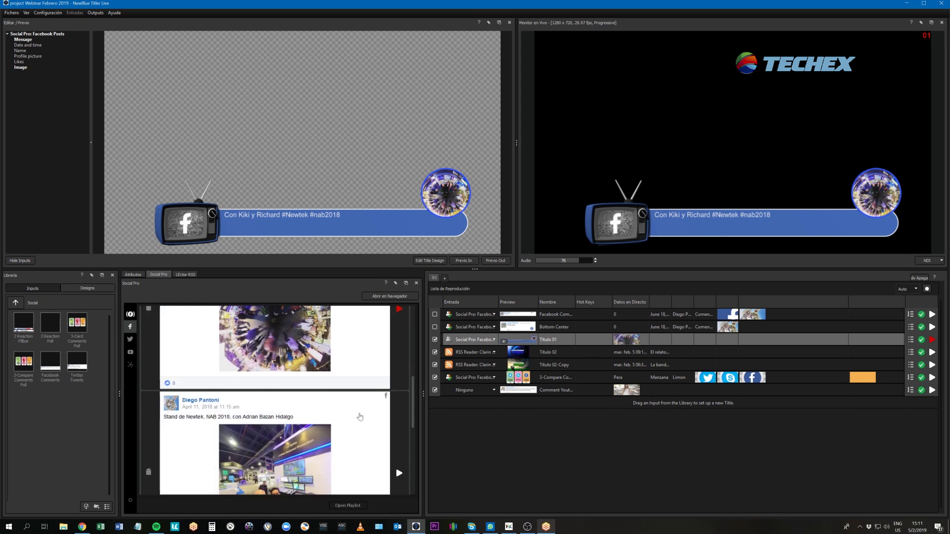
click(398, 407)
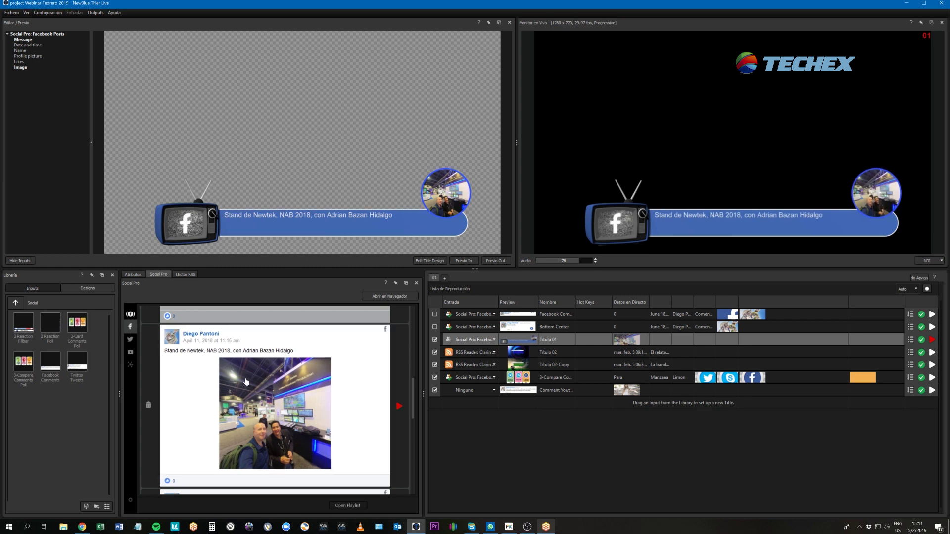
Get the profile's "Newtek" posts again, excluding those containing a person's first name, and look through the filtered list
click(130, 327)
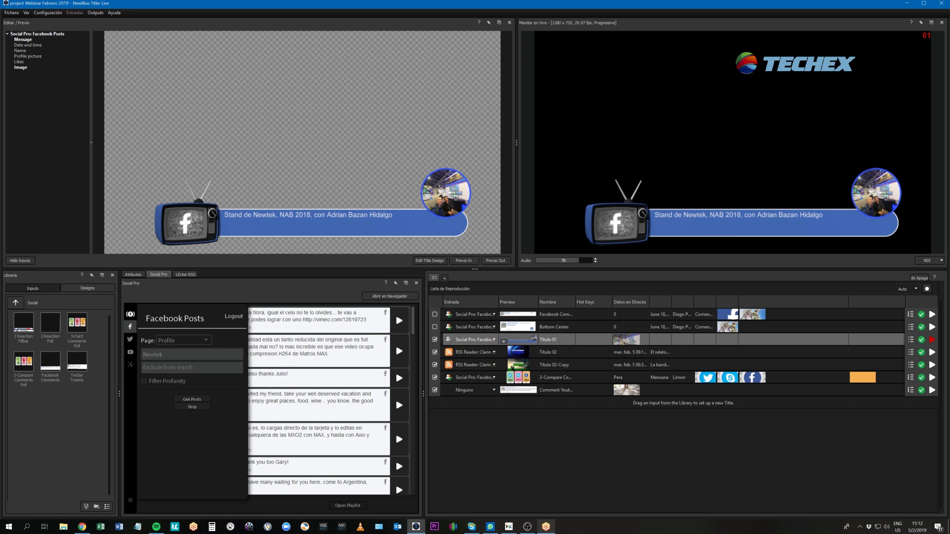
drag(163, 355, 139, 362)
key(BackSpace)
text(Newtek)
text(Adr)
text(ian)
click(192, 399)
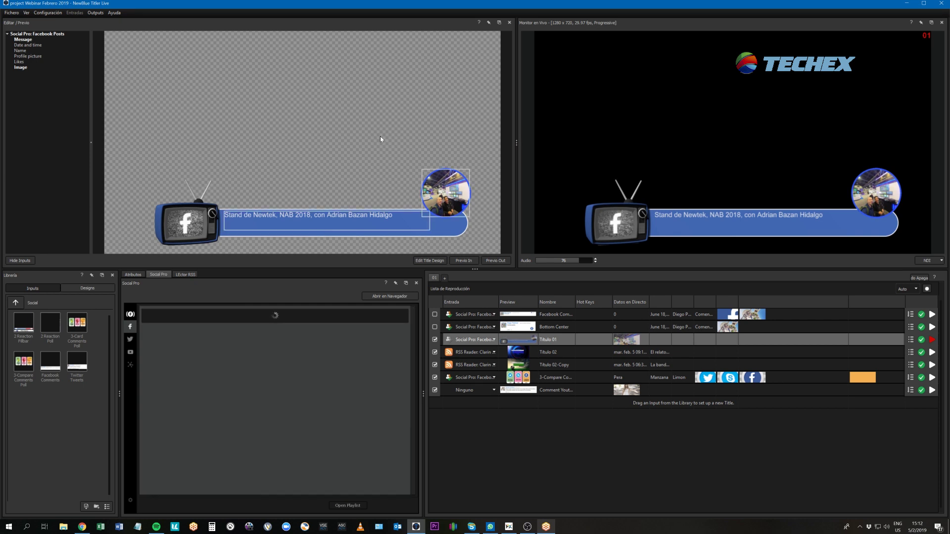
click(333, 221)
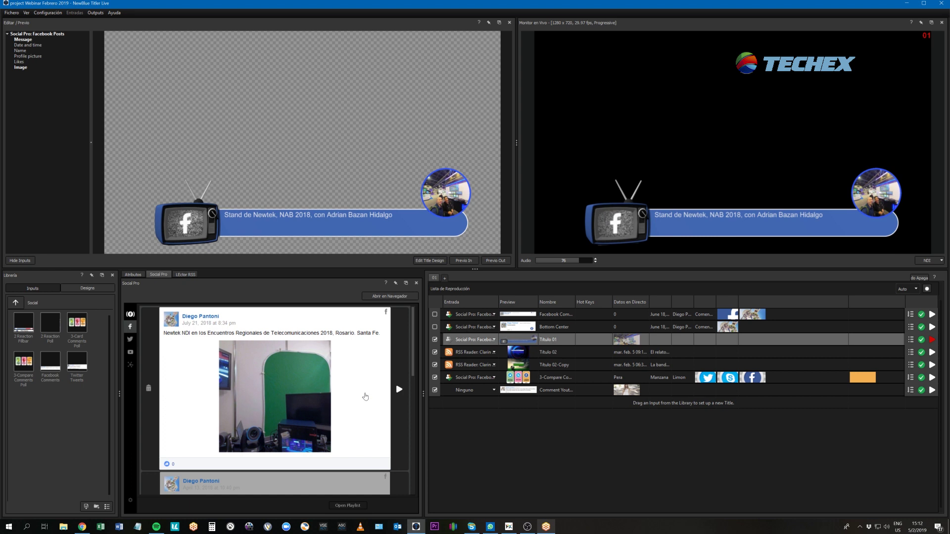
scroll(353, 411, down, 3)
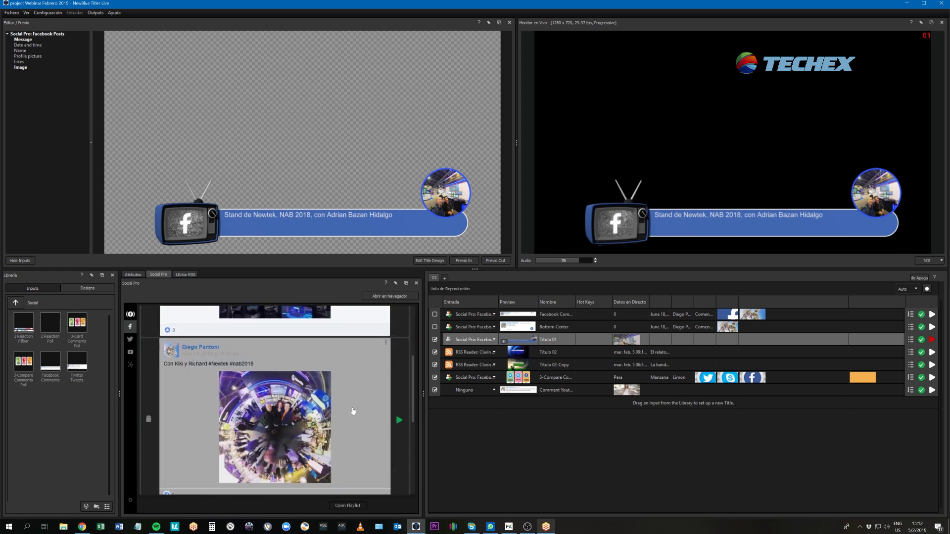
scroll(349, 439, down, 3)
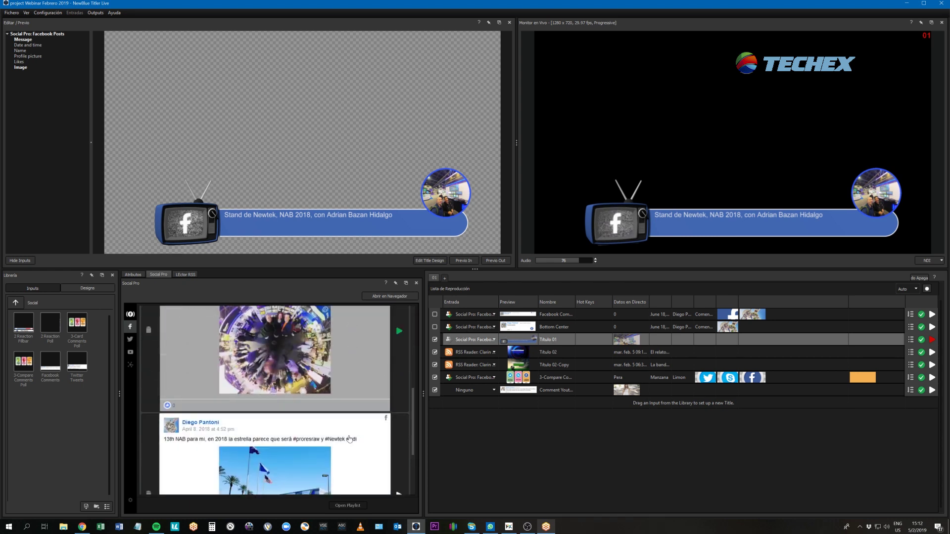
scroll(349, 440, down, 6)
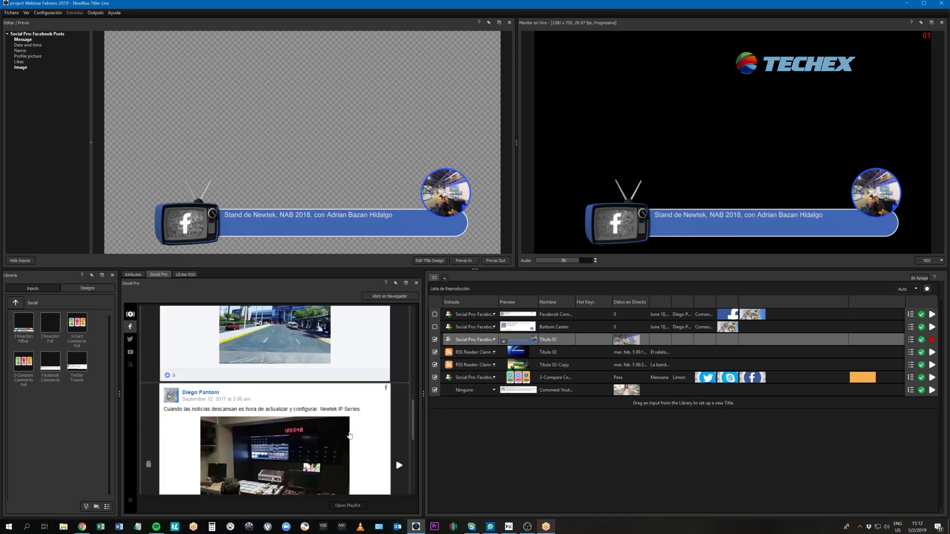
scroll(349, 433, down, 1)
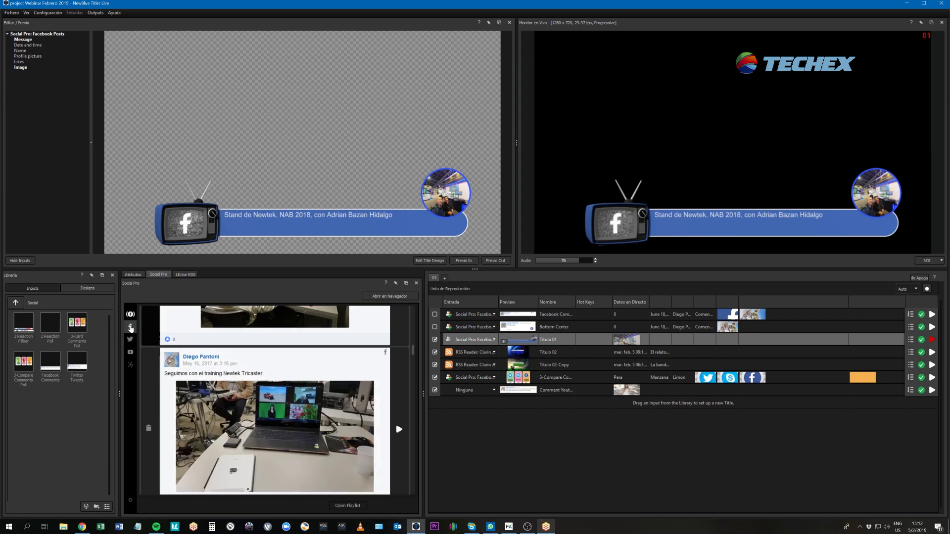
Open the Social Pro playlist of sent posts beside the filtered Facebook posts
click(131, 327)
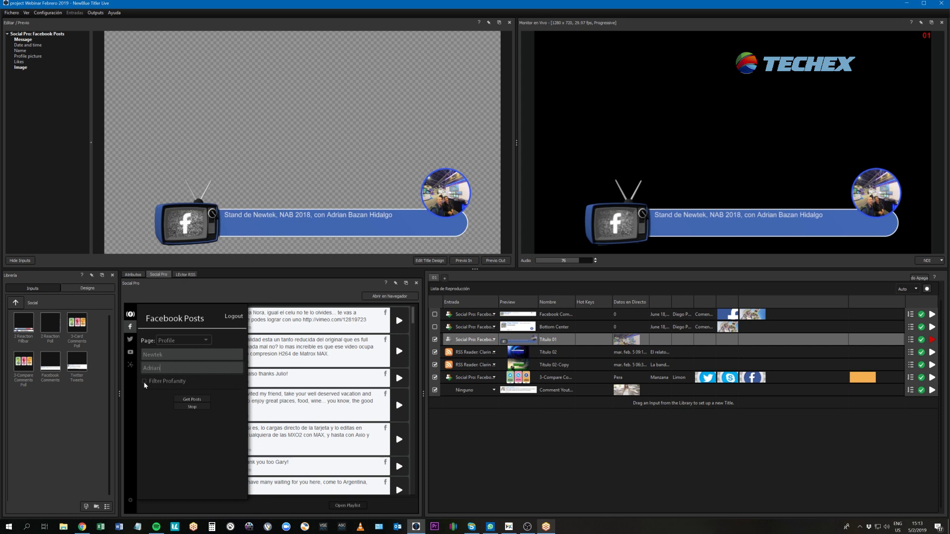
click(363, 506)
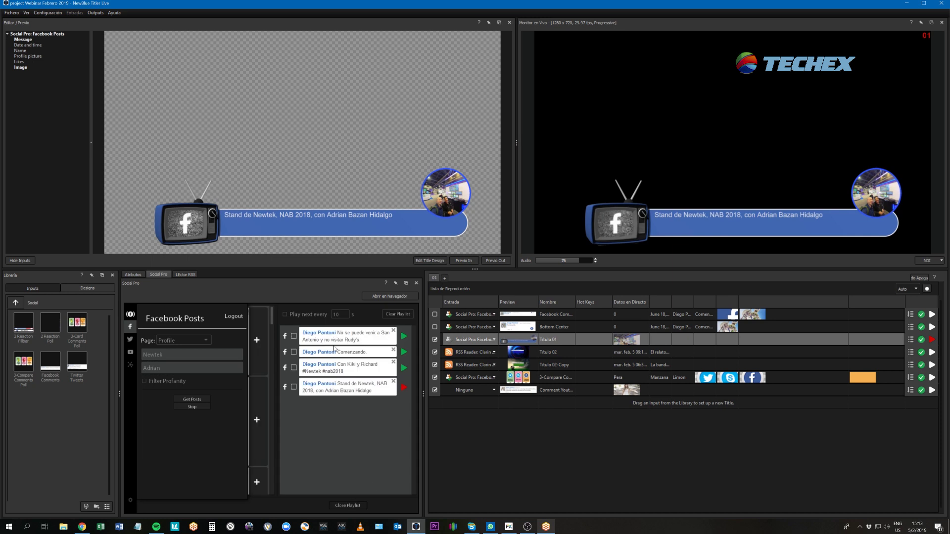
click(182, 357)
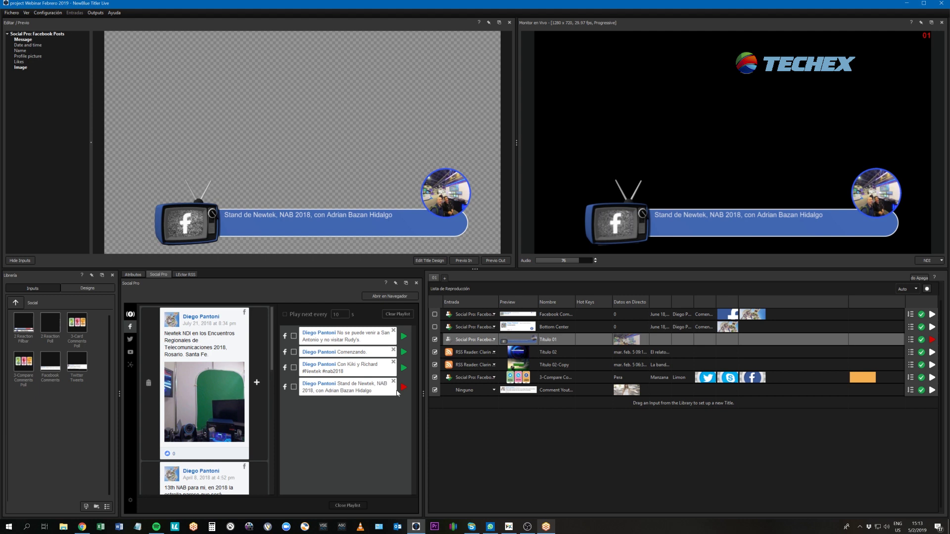
Select all four posts in the Social Pro playlist and play them automatically every 10 seconds, starting with the Rudy's post
click(294, 336)
click(294, 351)
click(294, 368)
click(294, 387)
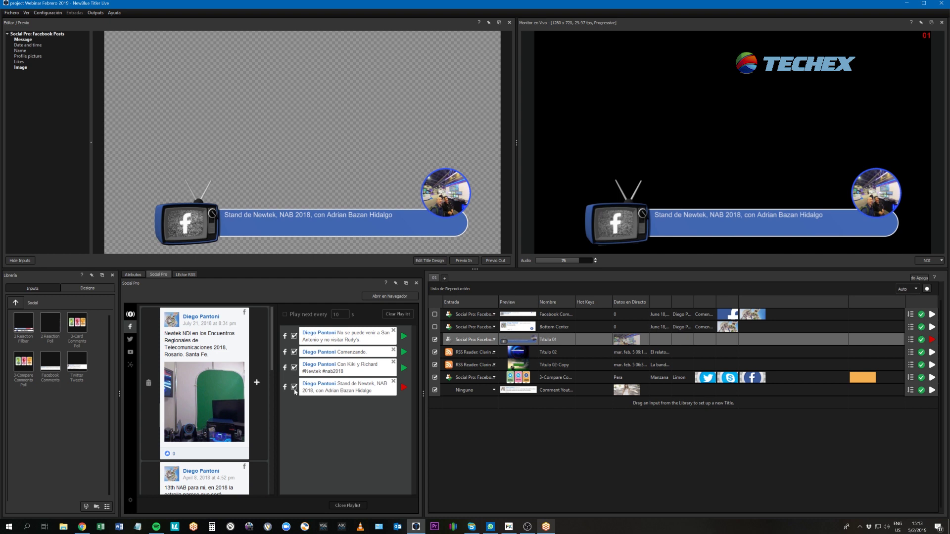
click(284, 315)
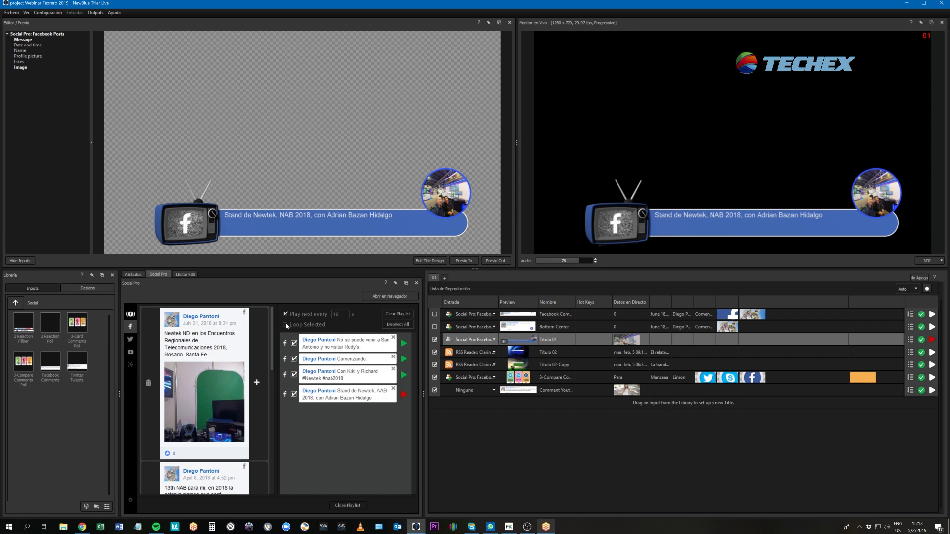
click(403, 343)
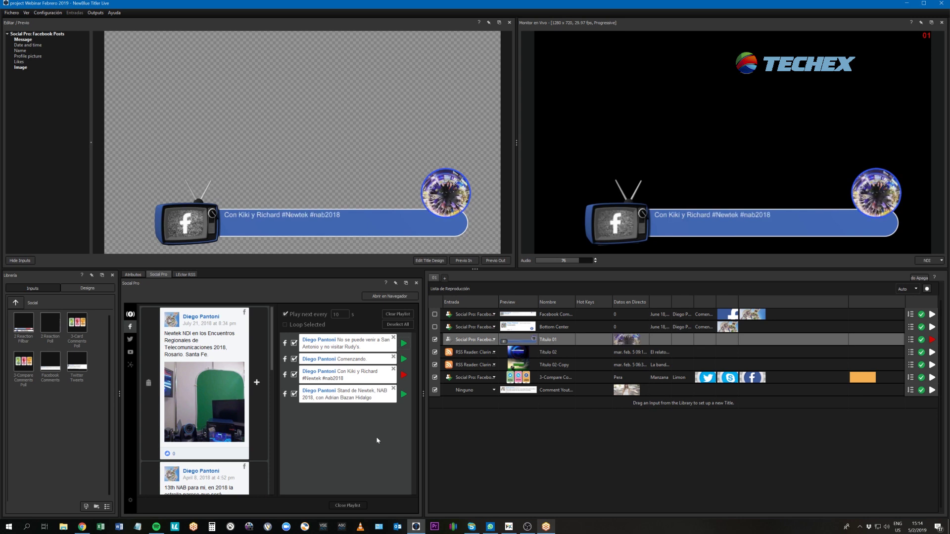
Open the Social Pro remote control in the web browser and bring up its Facebook login
click(384, 296)
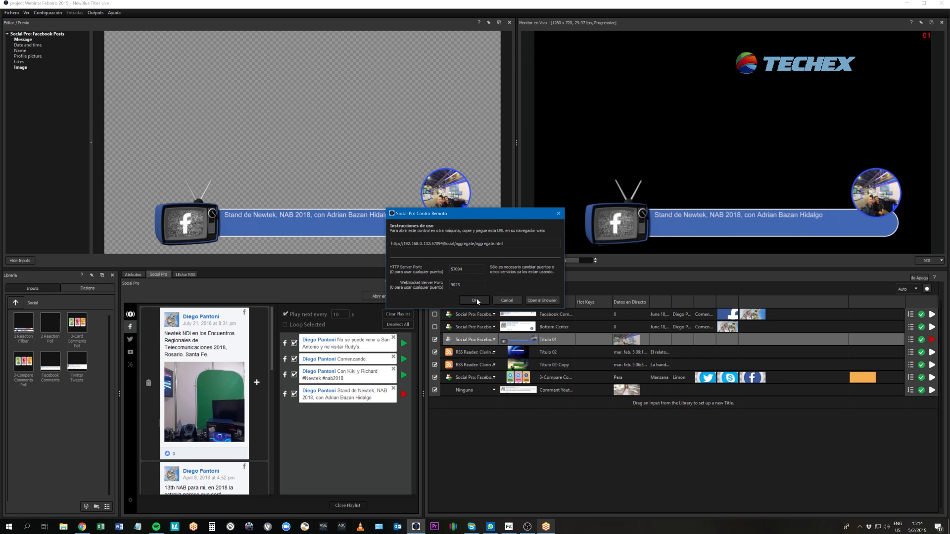
click(535, 301)
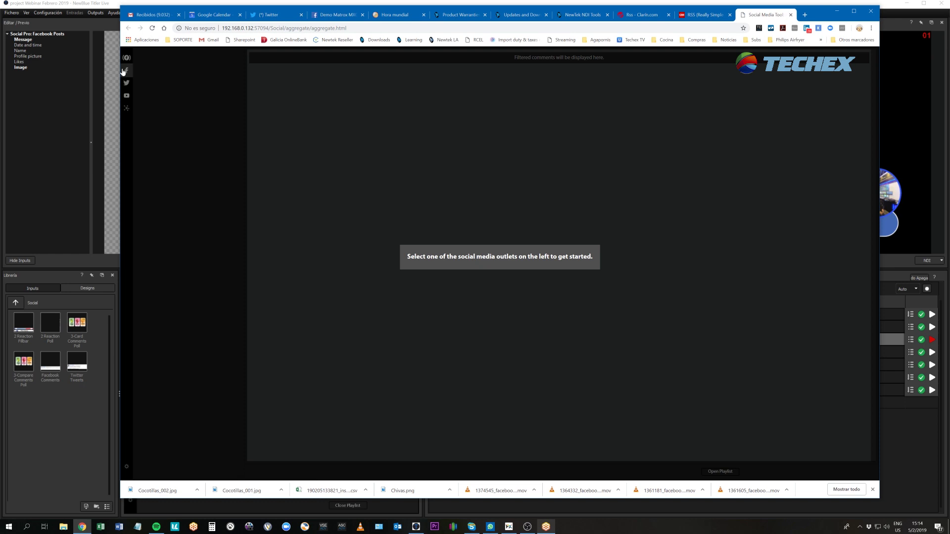
click(124, 70)
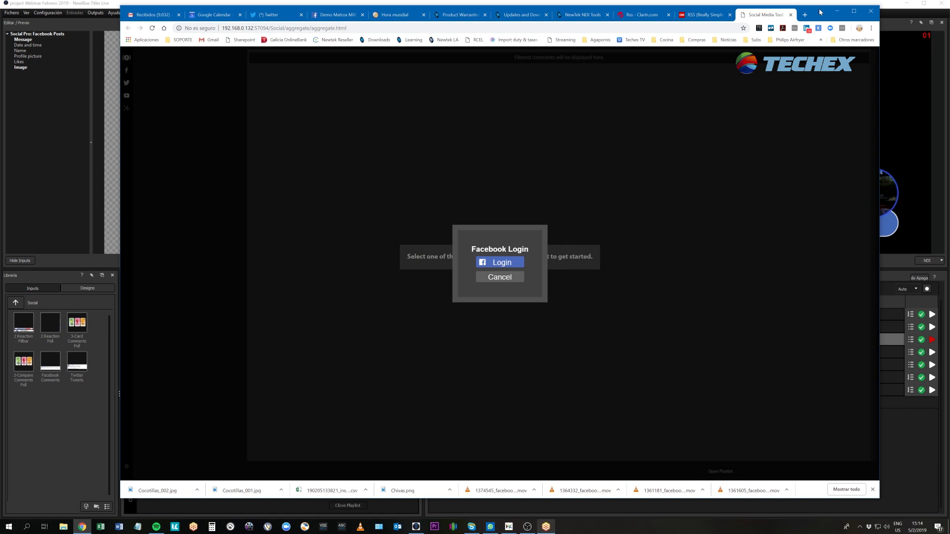
Leave the browser remote control and its settings, and delete the Comment Youtube title from the playlist
click(837, 12)
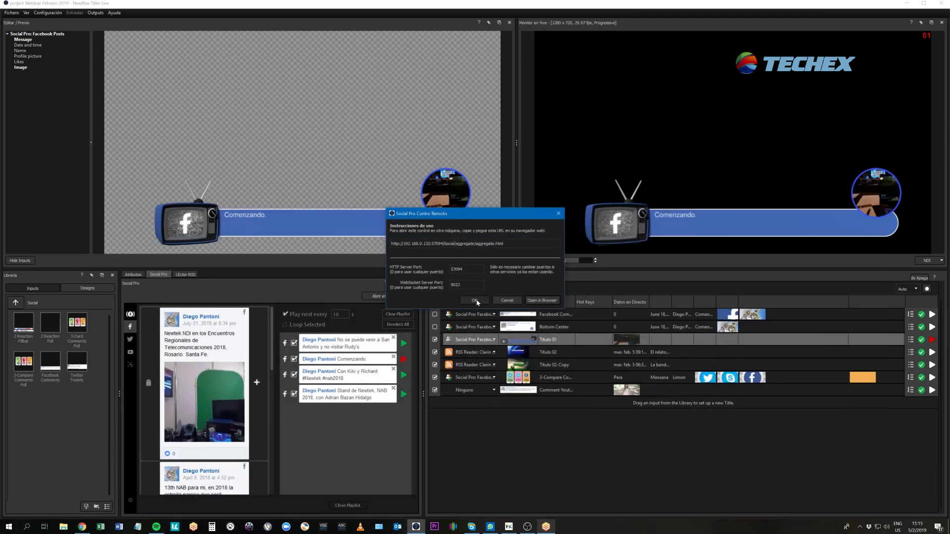
click(474, 300)
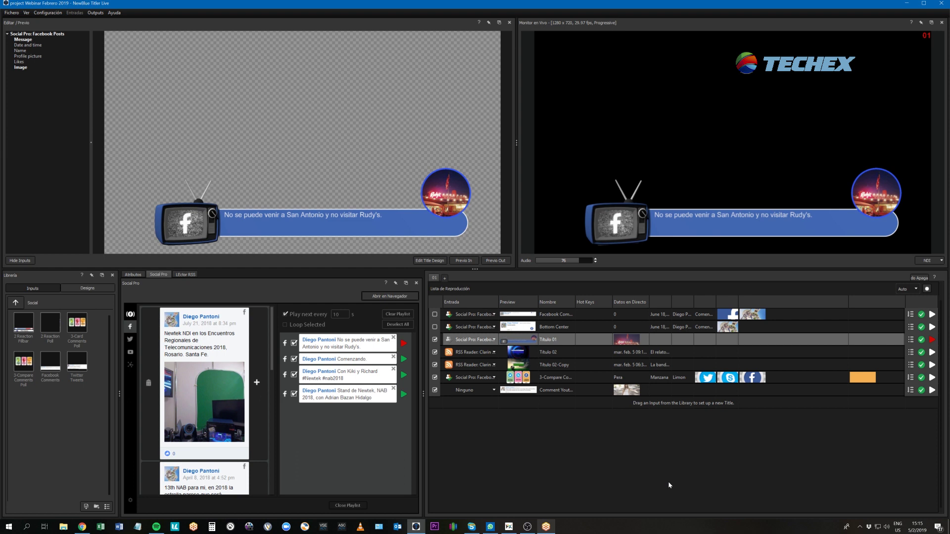
click(566, 390)
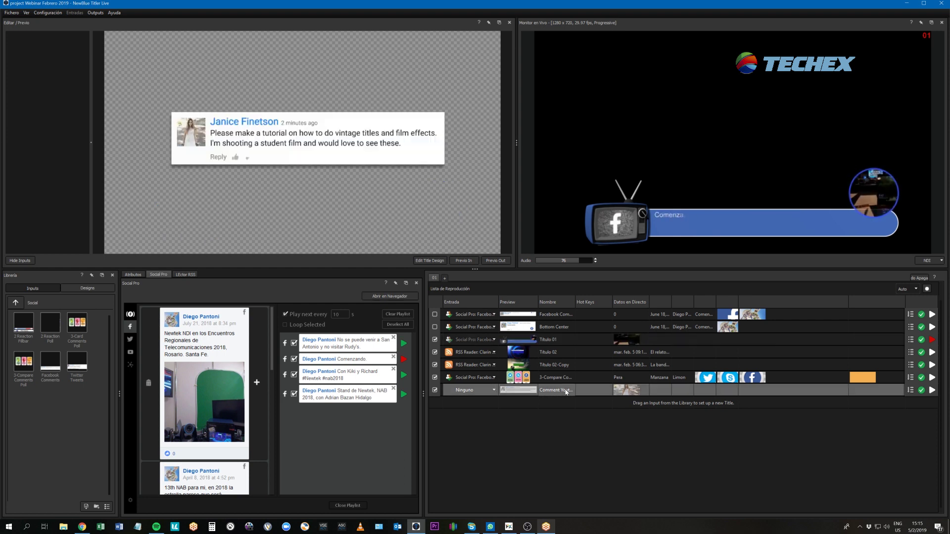
key(Delete)
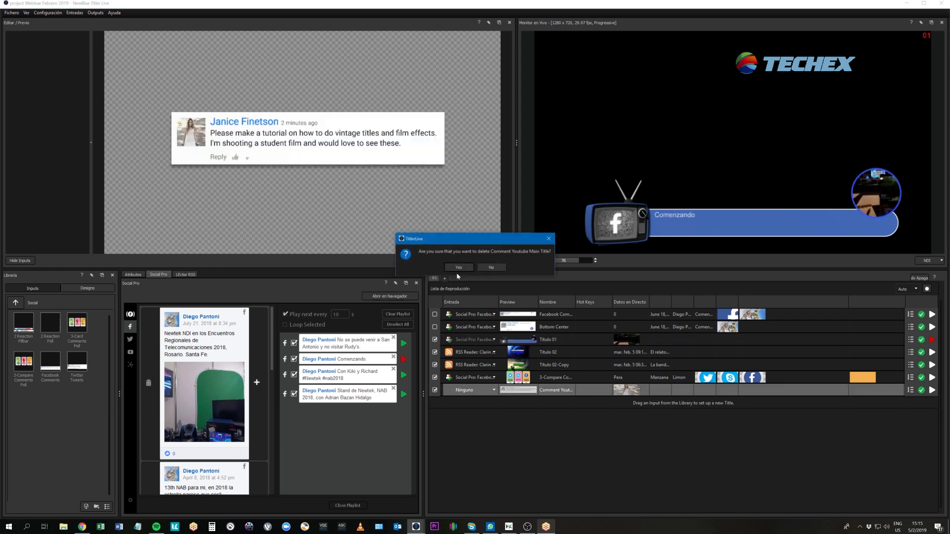
click(457, 269)
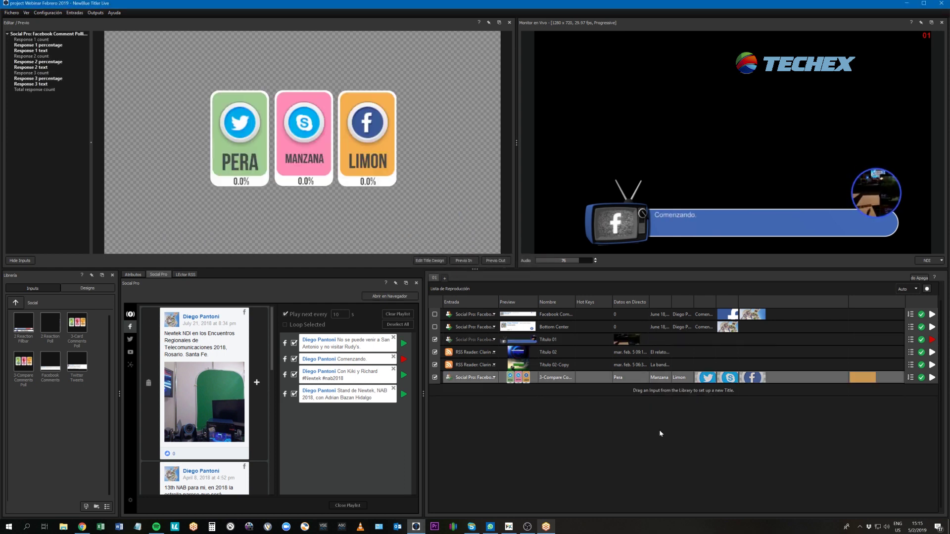
Disable Título 01 and take it off air, closing the Social Pro playlist of sent posts
click(556, 339)
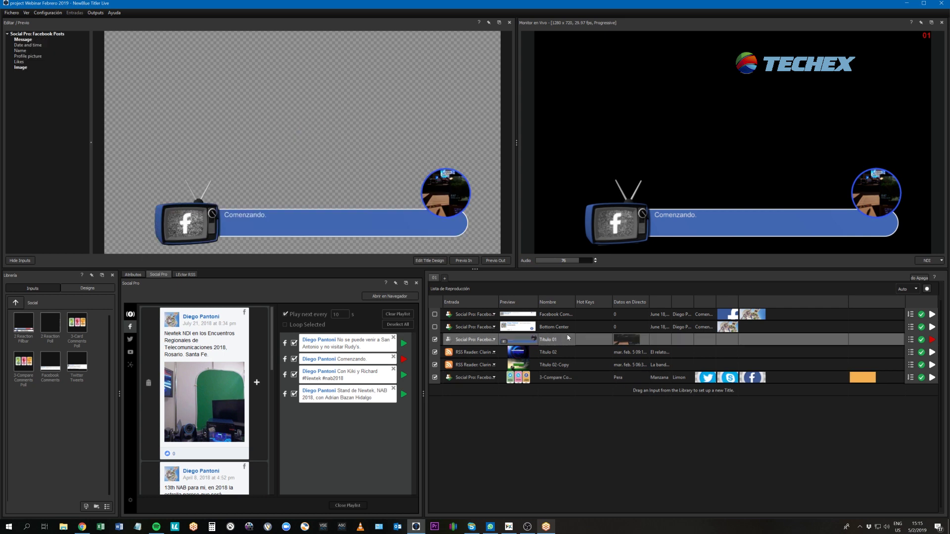
click(552, 329)
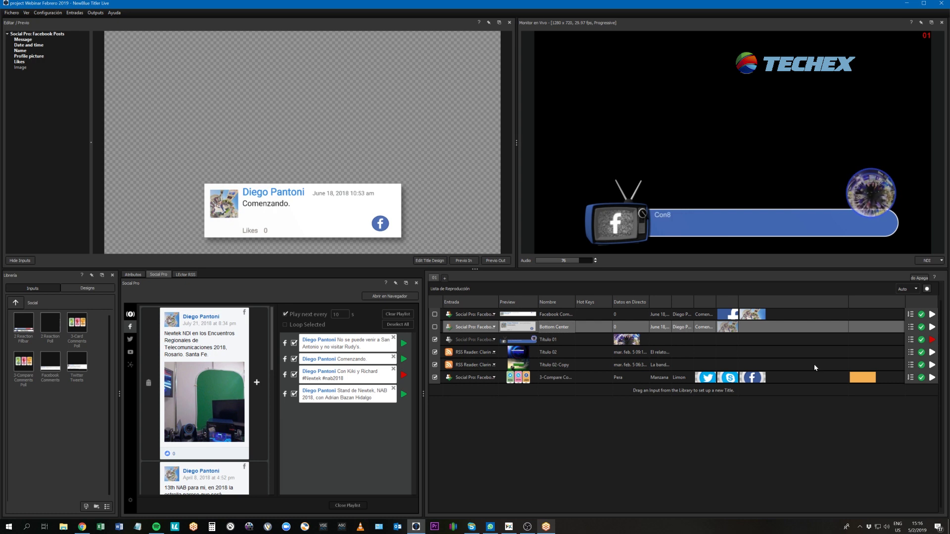
click(932, 342)
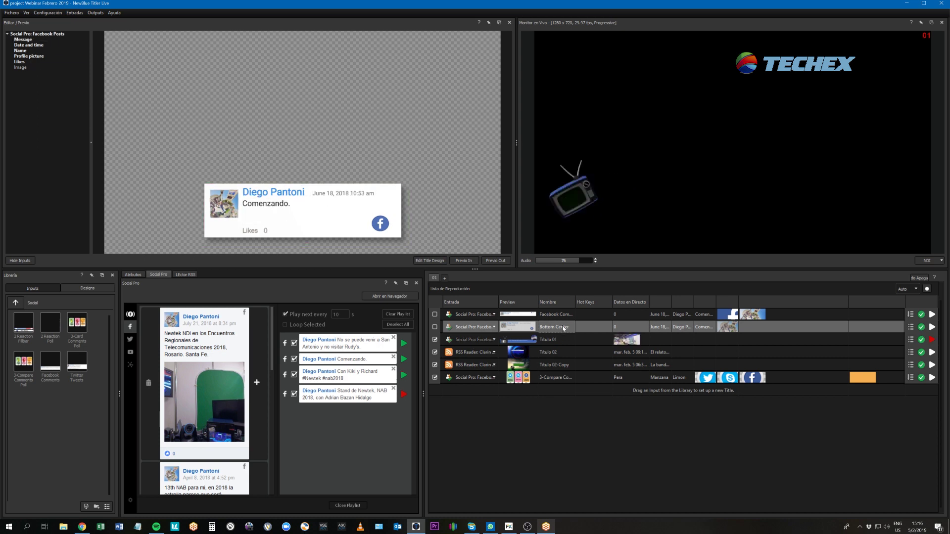
click(435, 340)
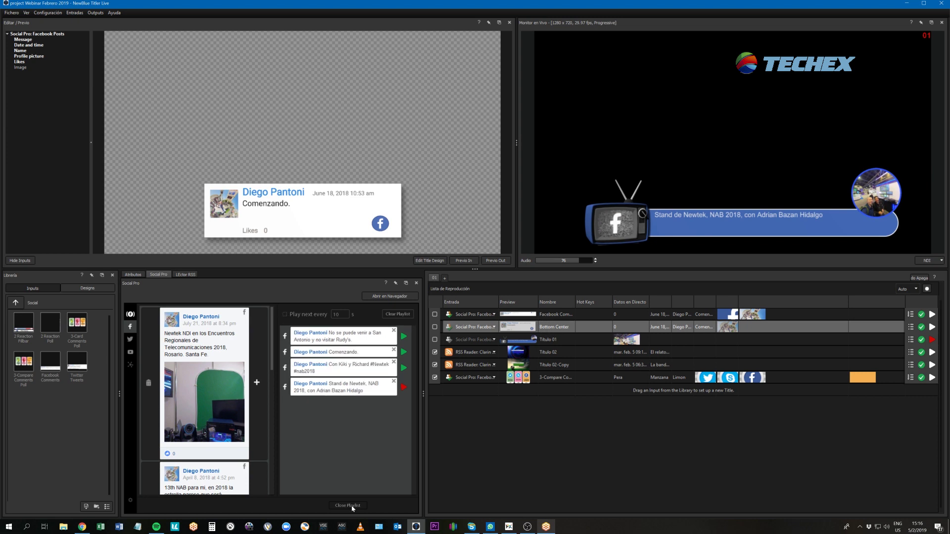
click(378, 505)
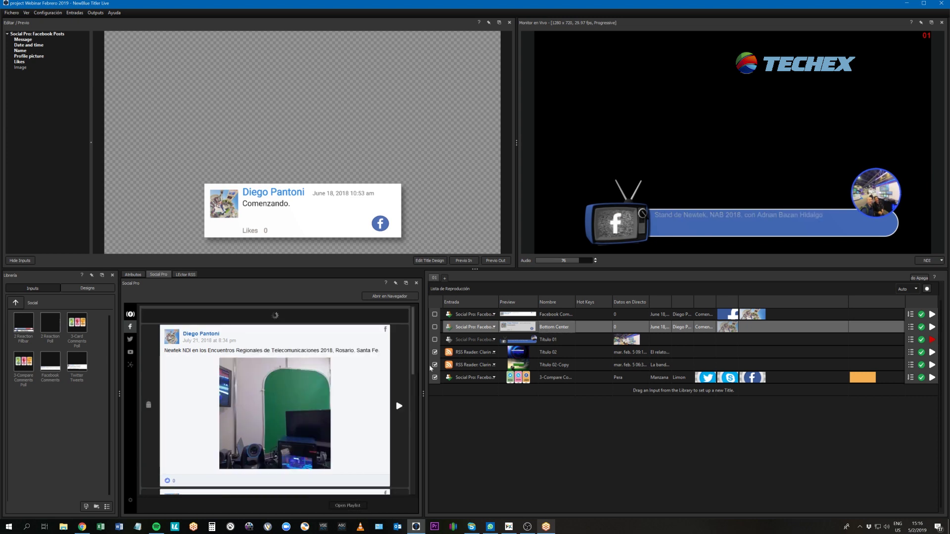
click(932, 341)
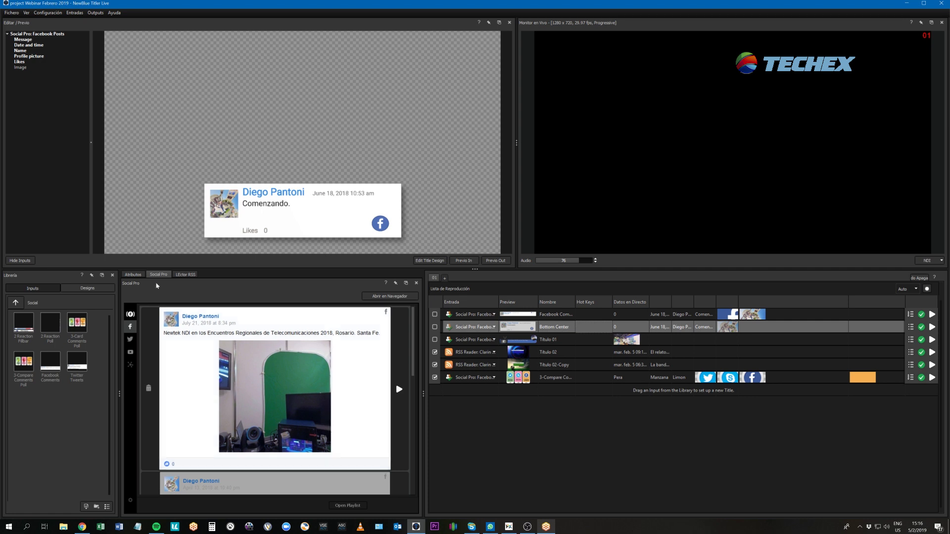
Open the Bottom Center title in the title designer and place the playhead at 00:02;22
click(133, 275)
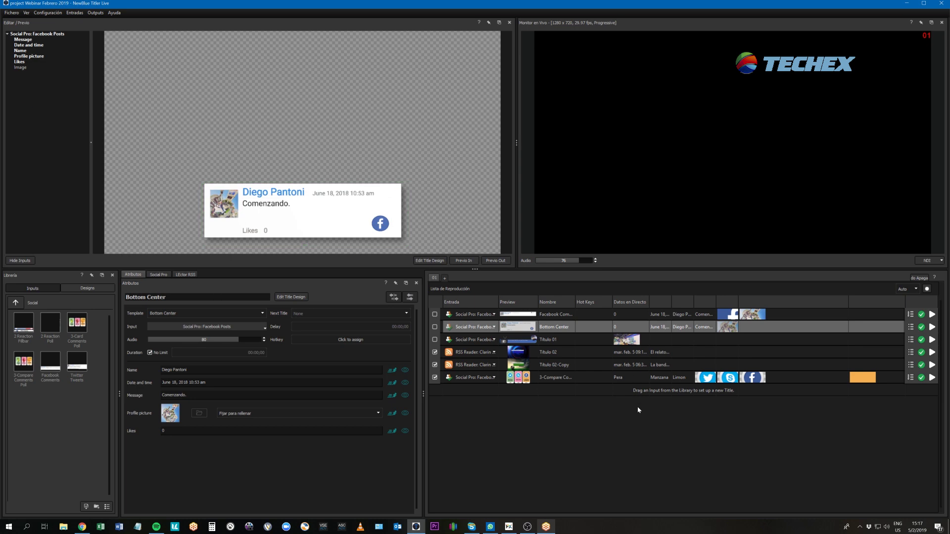
click(291, 297)
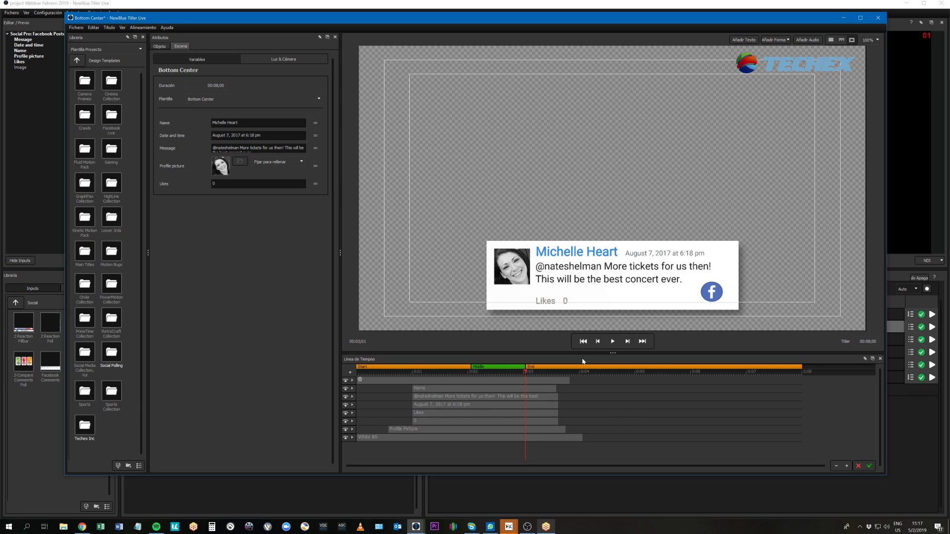
click(464, 376)
Add an ellipse over the post card's upper-right corner and shorten its timeline duration to about 4 seconds
click(775, 39)
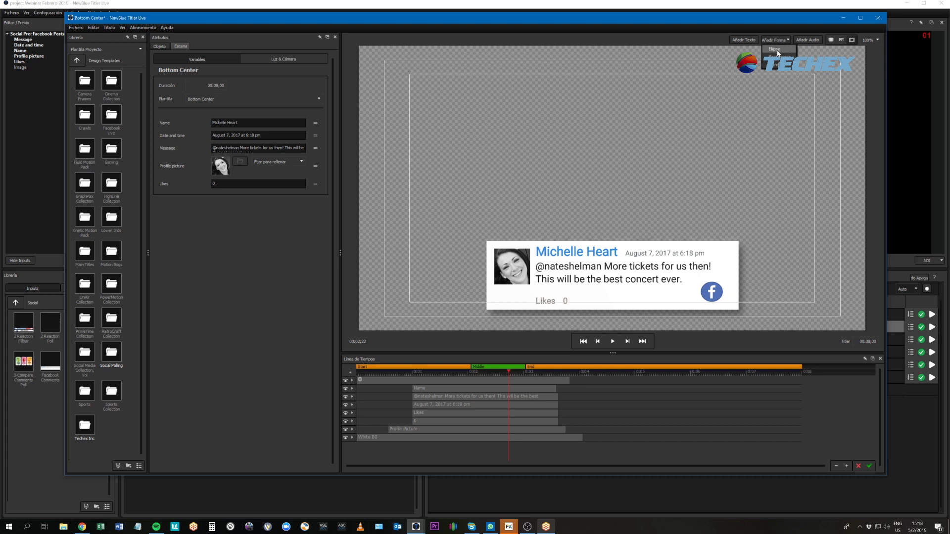
click(776, 50)
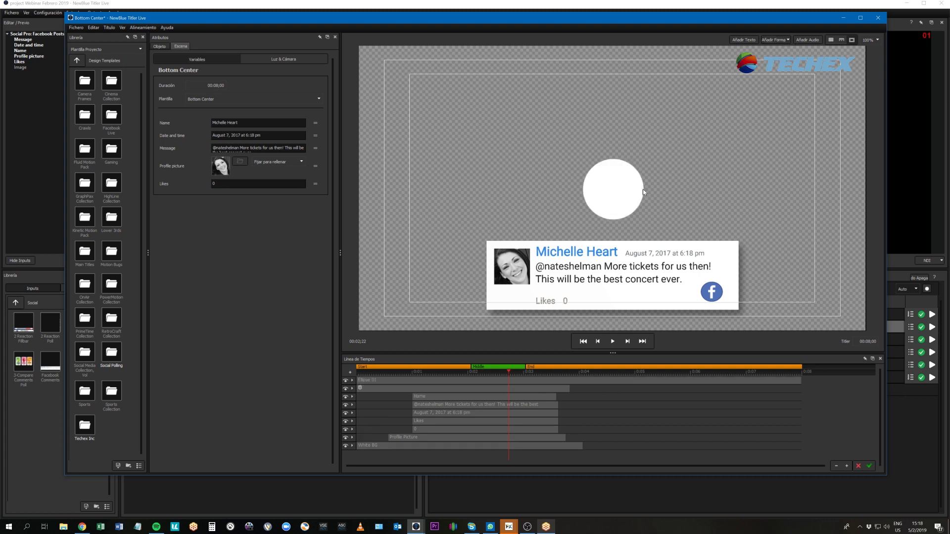
click(612, 208)
drag(638, 203, 734, 238)
drag(803, 385, 592, 389)
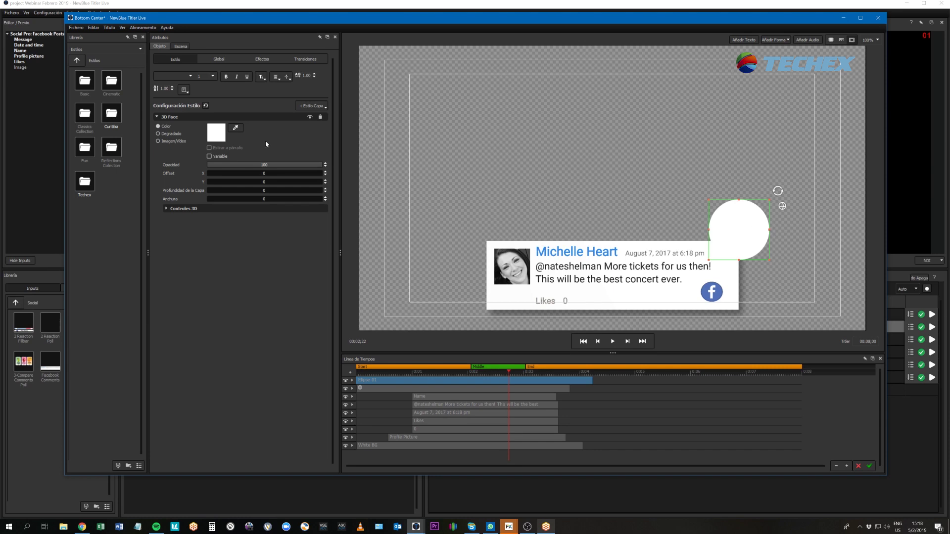
Fill the ellipse with facebook.png and make it a variable linked to the Social Pro Facebook Posts Image field
click(165, 141)
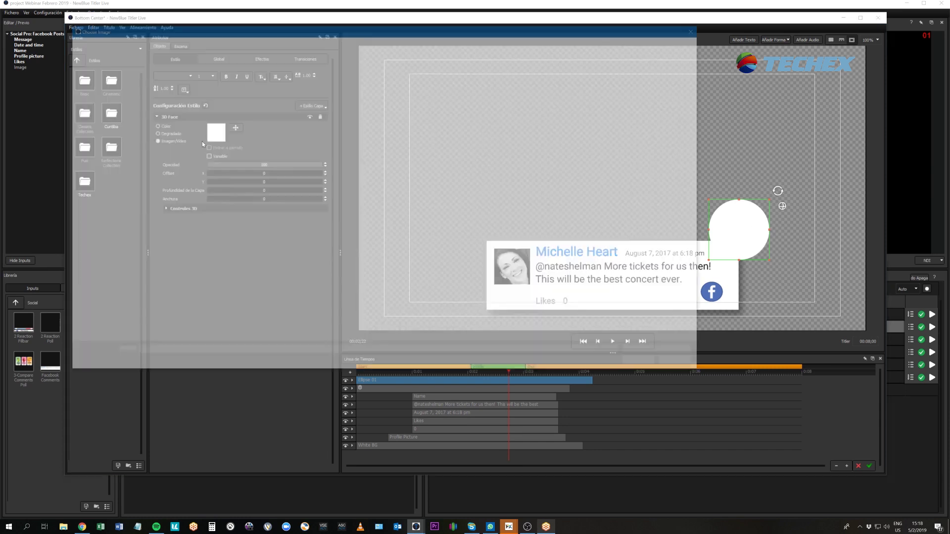
double_click(152, 115)
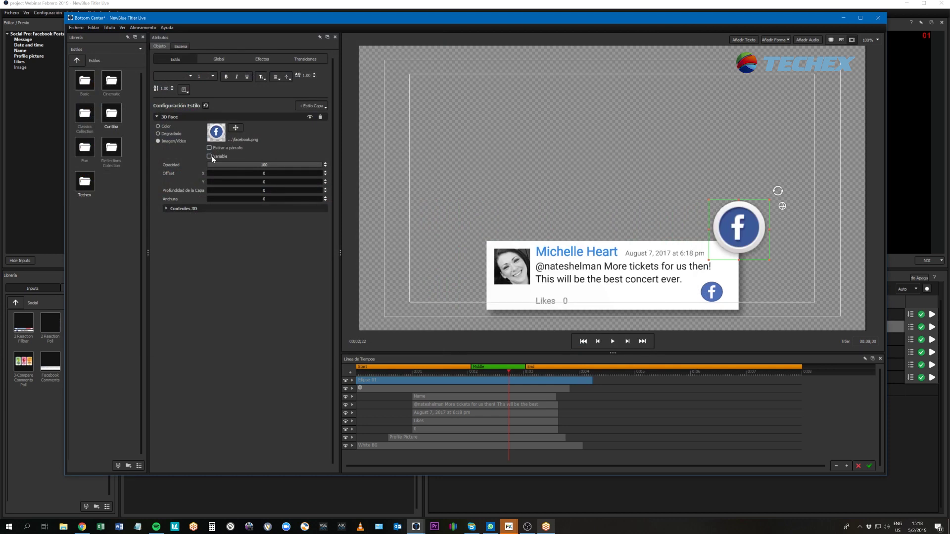
click(211, 157)
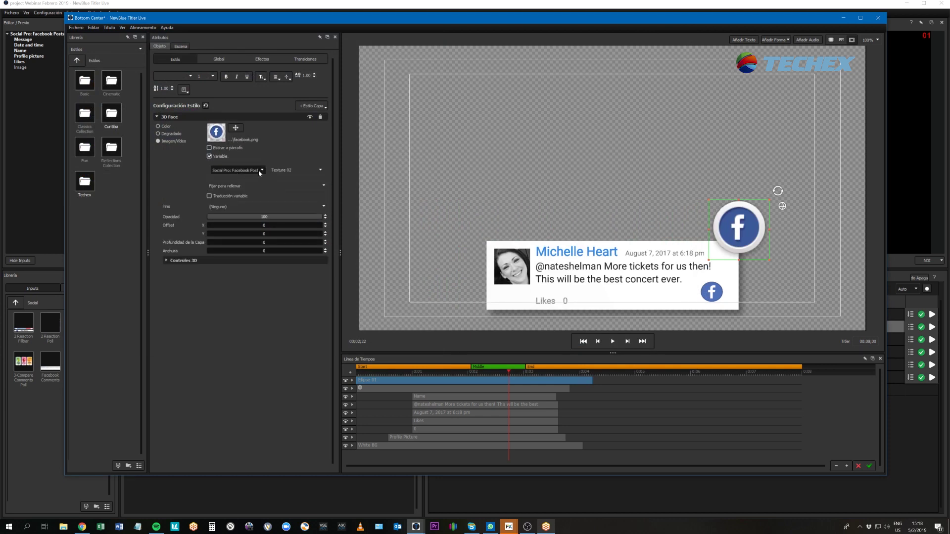
click(293, 171)
click(321, 170)
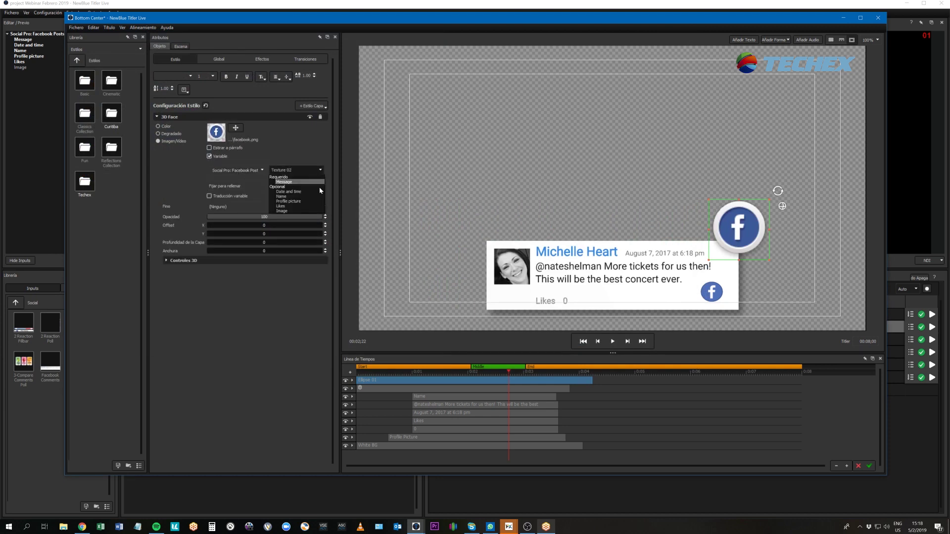
click(297, 211)
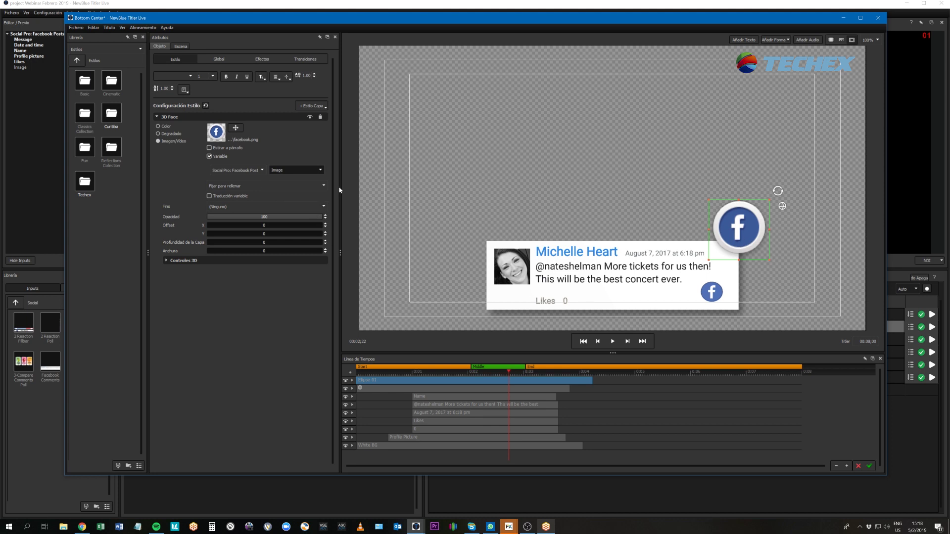
click(775, 41)
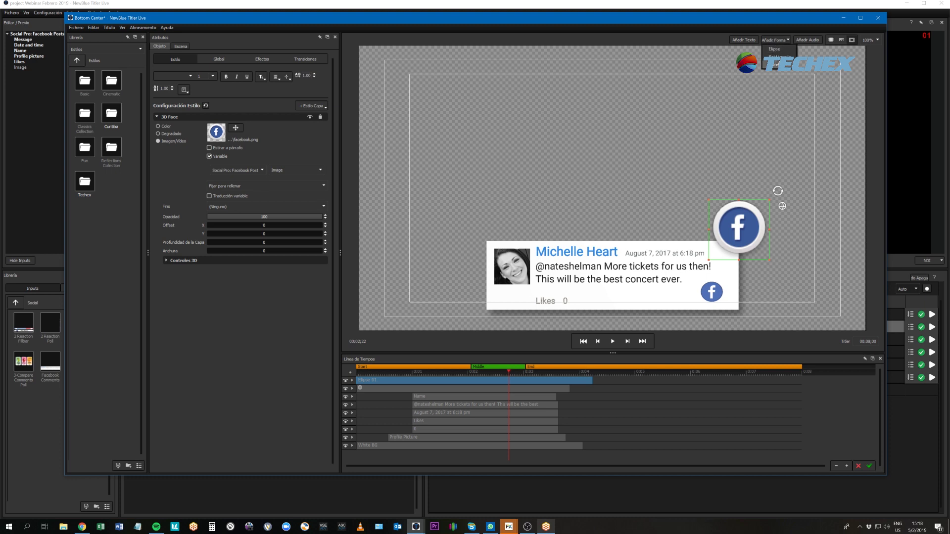
click(25, 143)
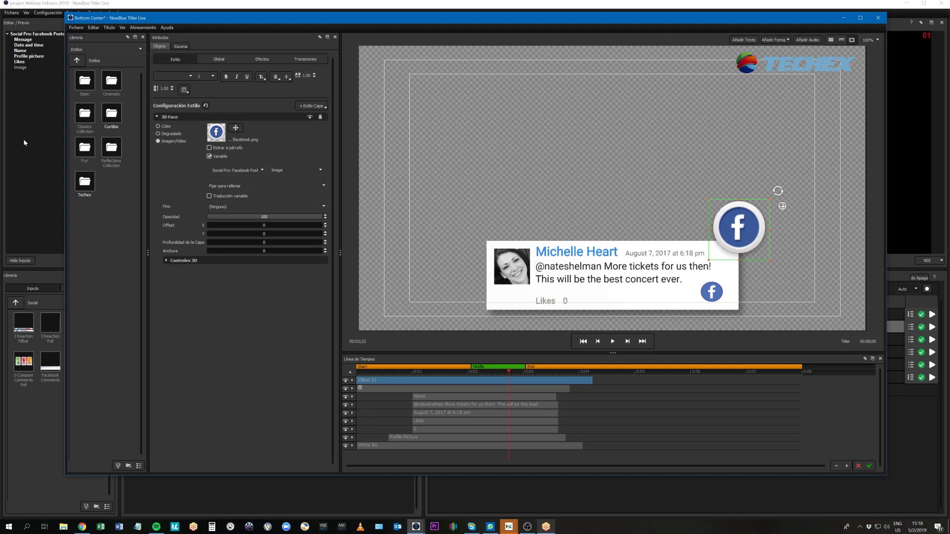
click(219, 133)
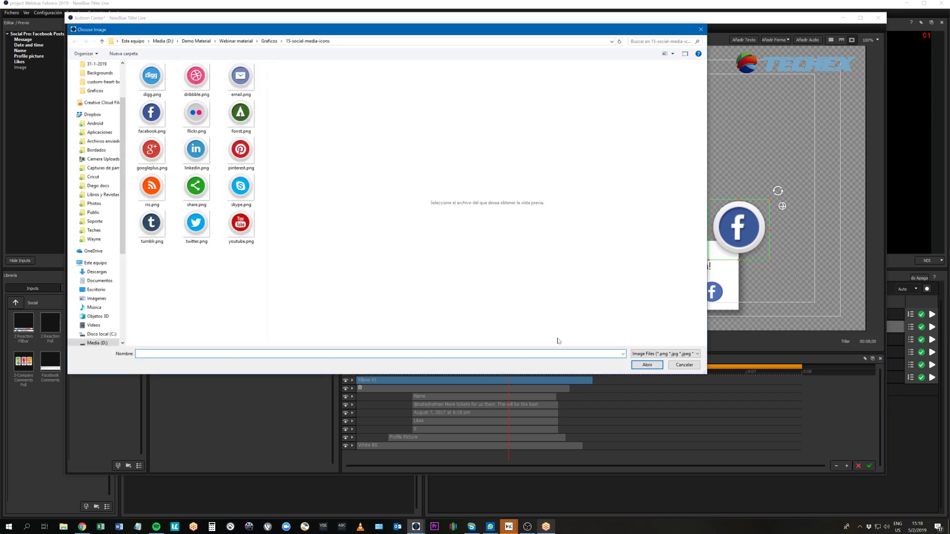
click(684, 365)
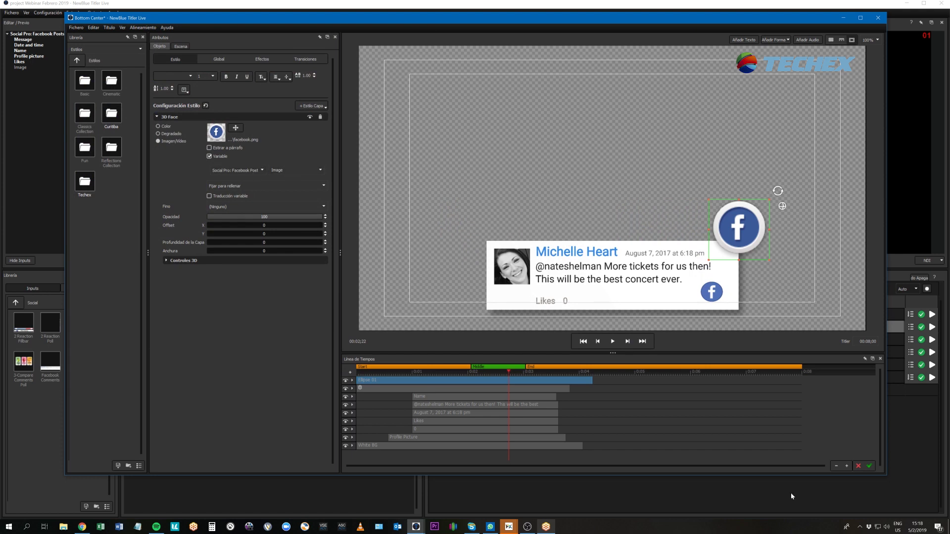
Apply the Bottom Center design changes and check the Likes and Image fields in the preview
click(868, 467)
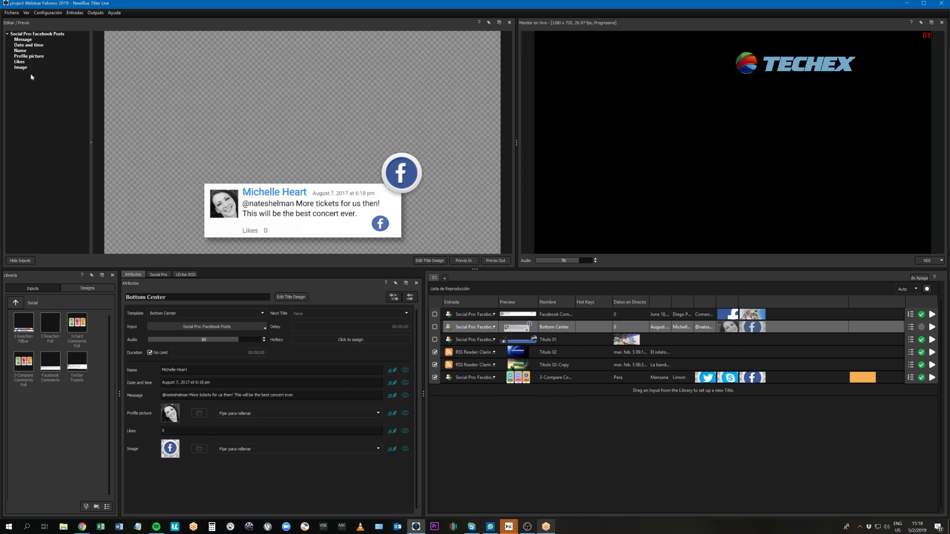
click(21, 62)
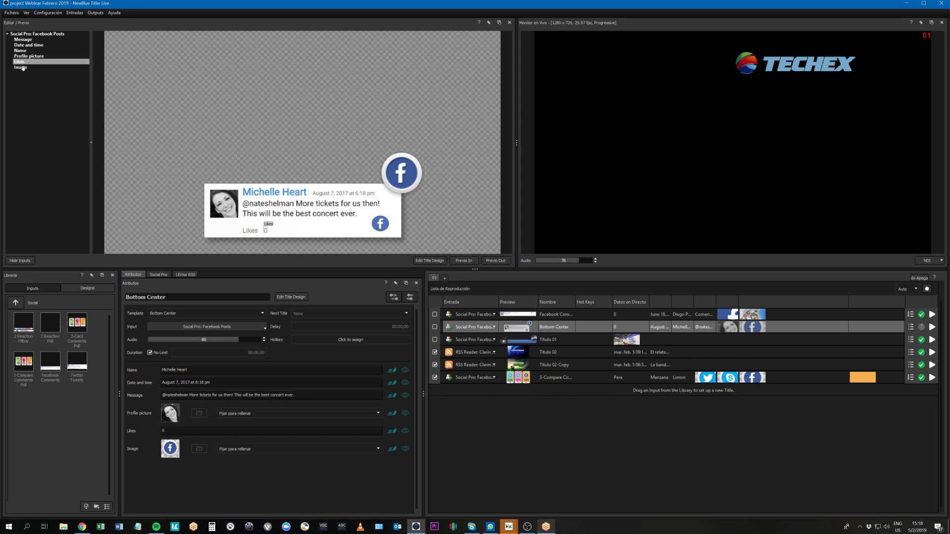
click(26, 68)
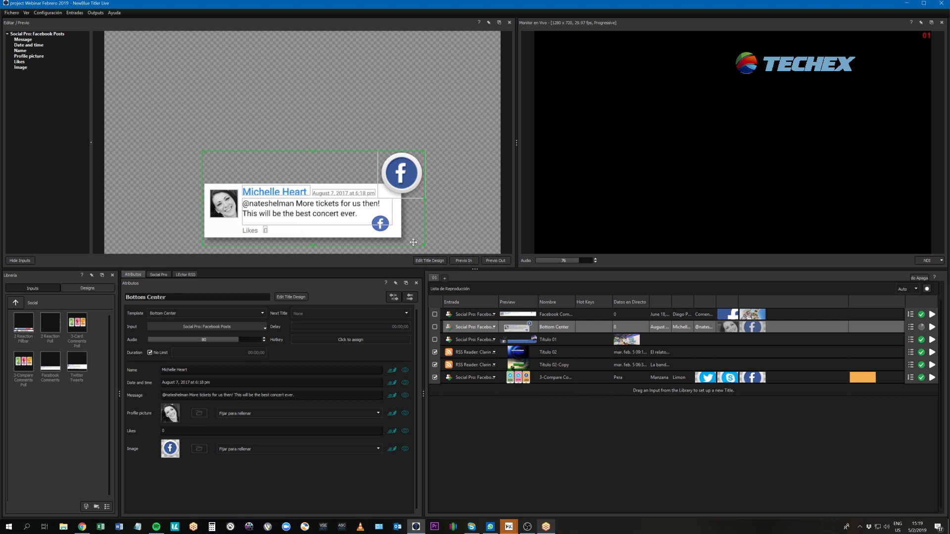
Reassign Social Pro Facebook Posts as the Bottom Center title's input and enable the title
click(495, 328)
mouse_move(520, 320)
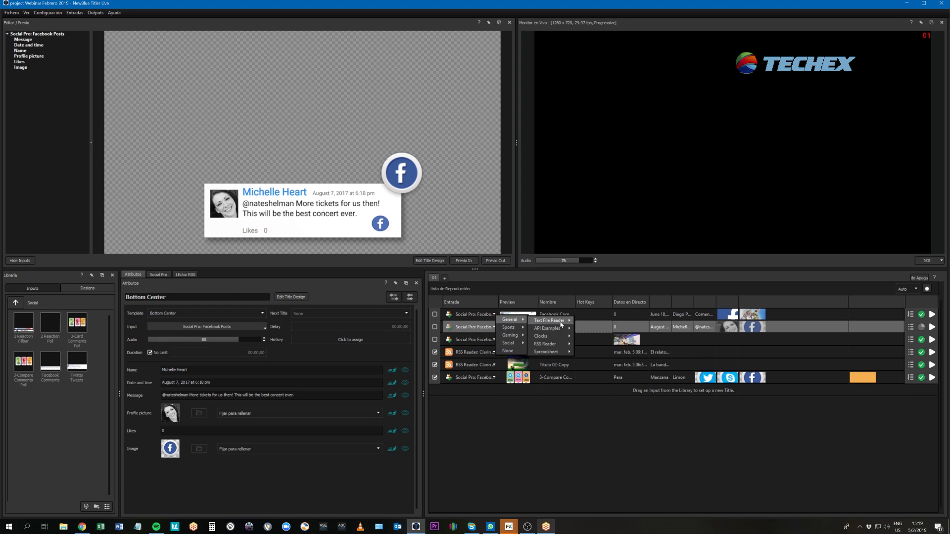
click(482, 330)
mouse_move(495, 343)
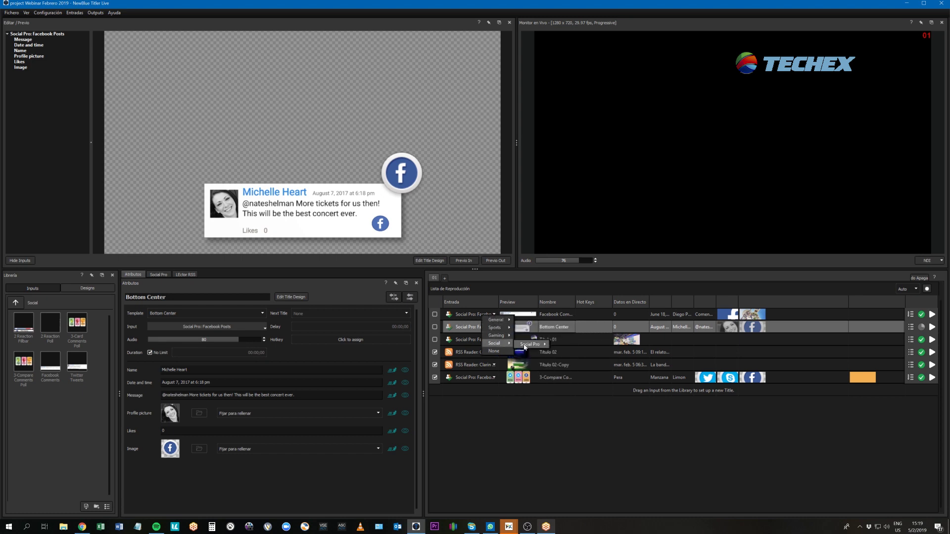
mouse_move(526, 345)
click(588, 381)
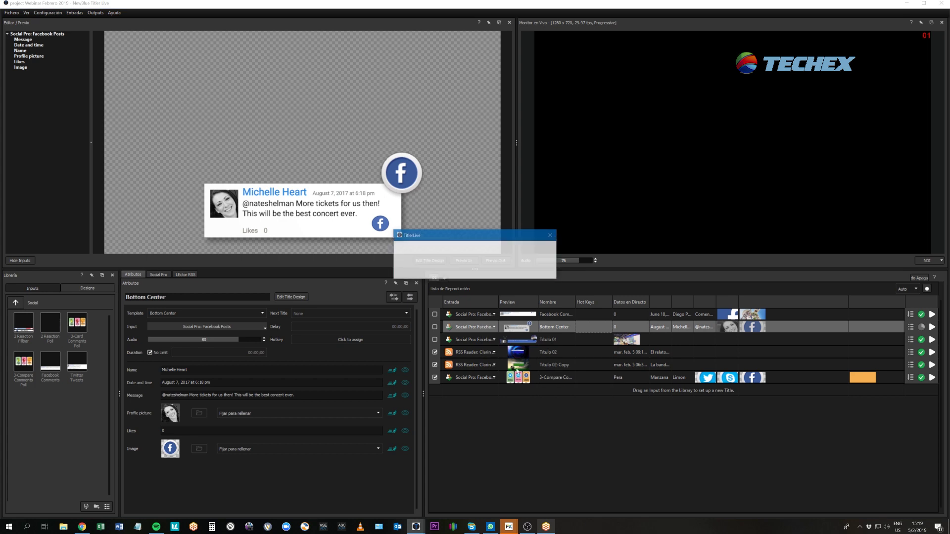
click(439, 270)
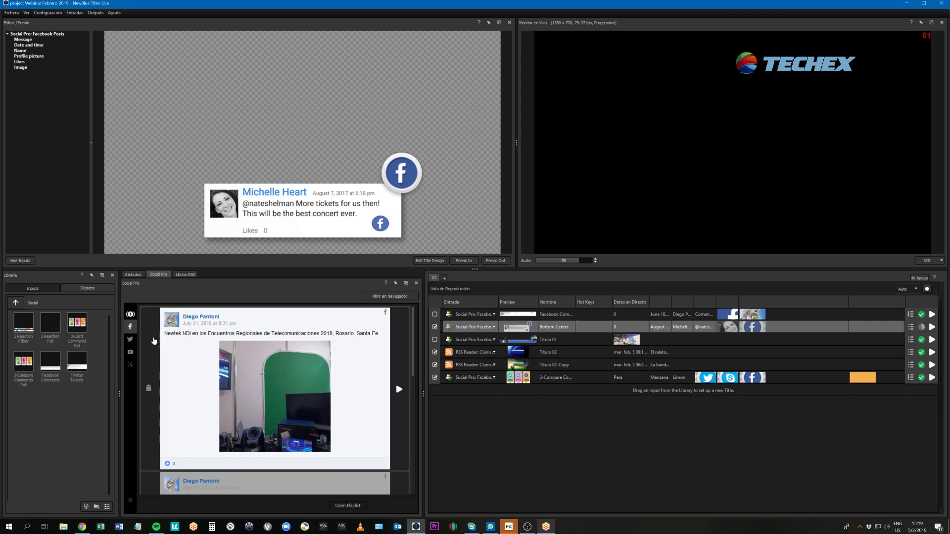
Clear the search keyword and the excluded term, and get the profile's Facebook posts
mouse_move(203, 351)
key(ctrl+a)
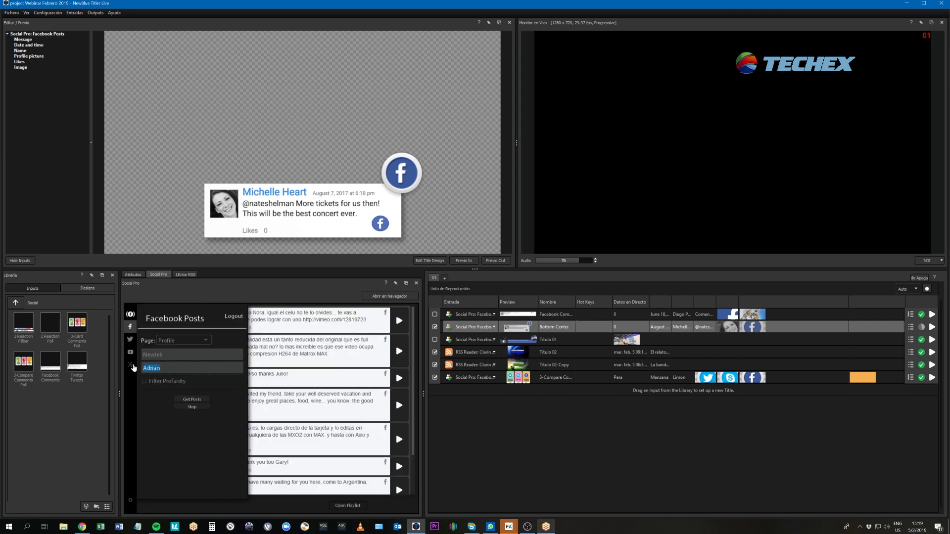
key(BackSpace)
key(ctrl+a)
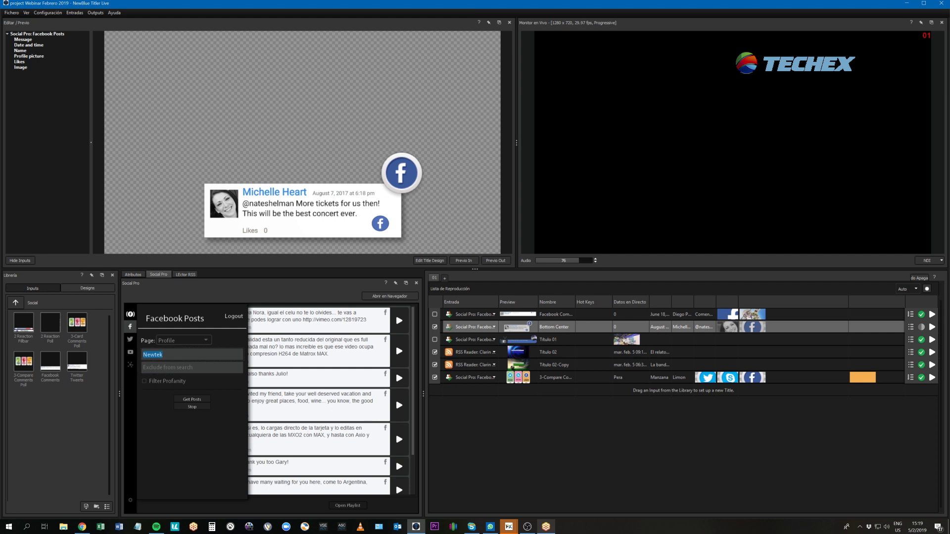
click(192, 399)
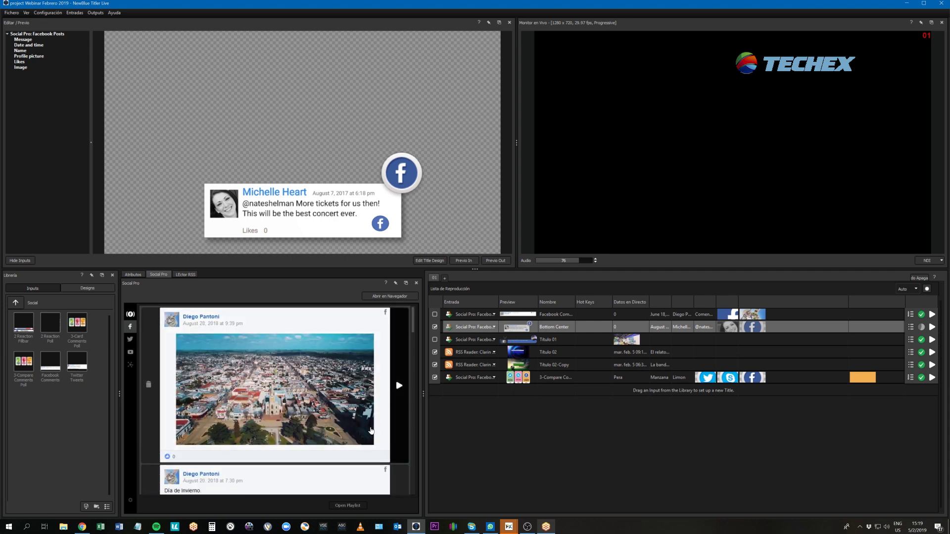
Play the "Día de Invierno." post live in the Bottom Center title, and take the title off air
scroll(372, 430, down, 2)
scroll(372, 431, down, 2)
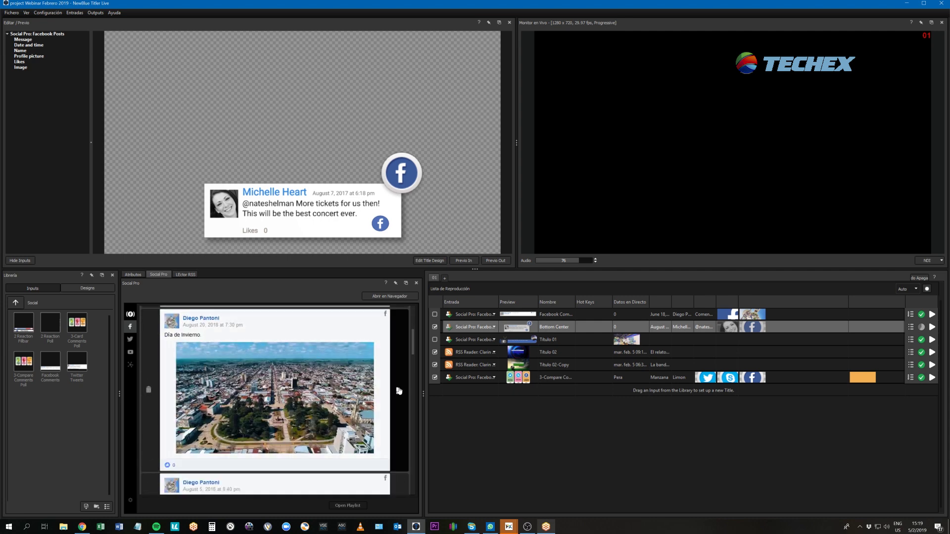
click(399, 391)
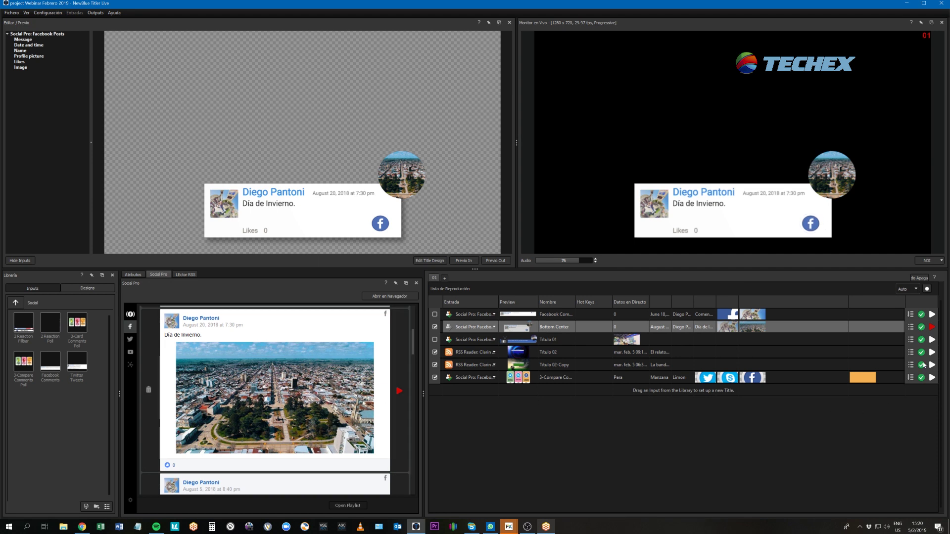
click(932, 327)
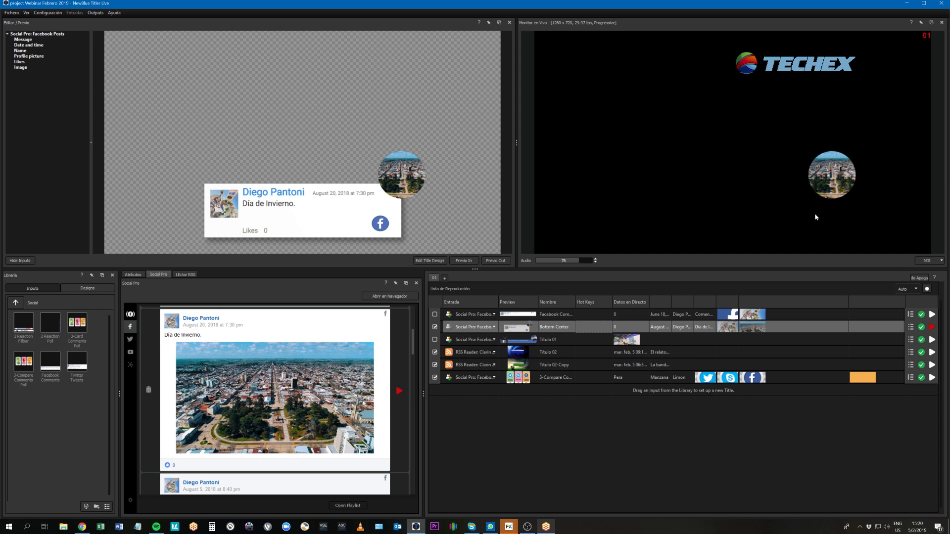
Open the Bottom Center design and add the Slide Out "Arriving Left" transition from Kinetic Motion Pack to the image ellipse's start
click(133, 274)
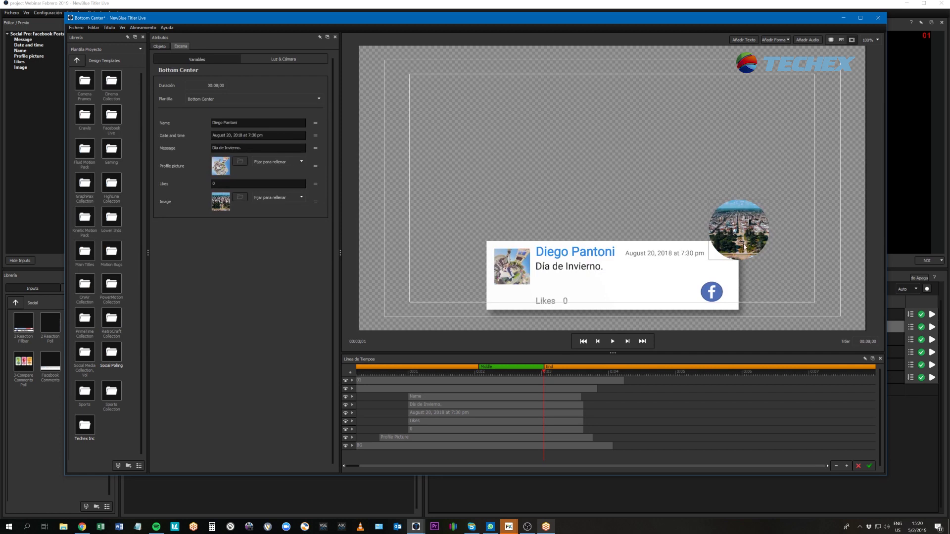
click(726, 228)
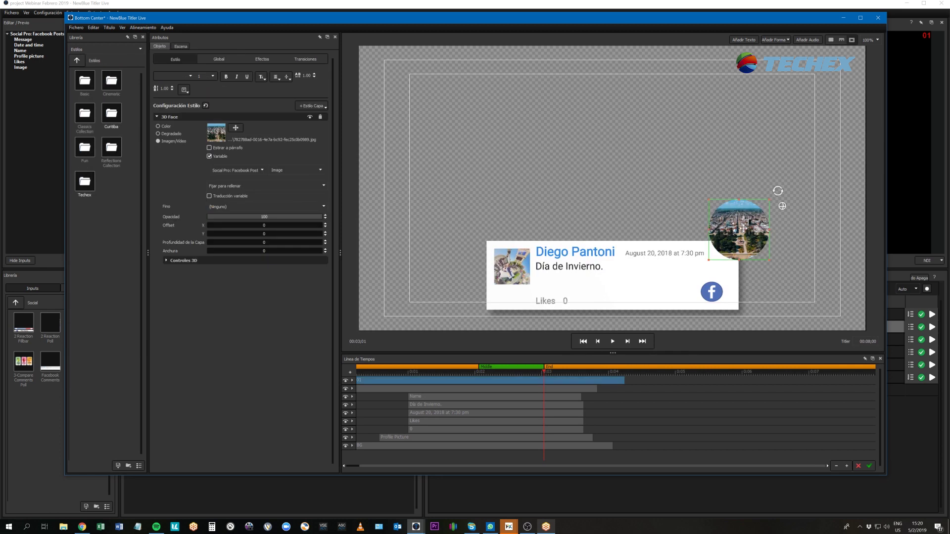
click(303, 61)
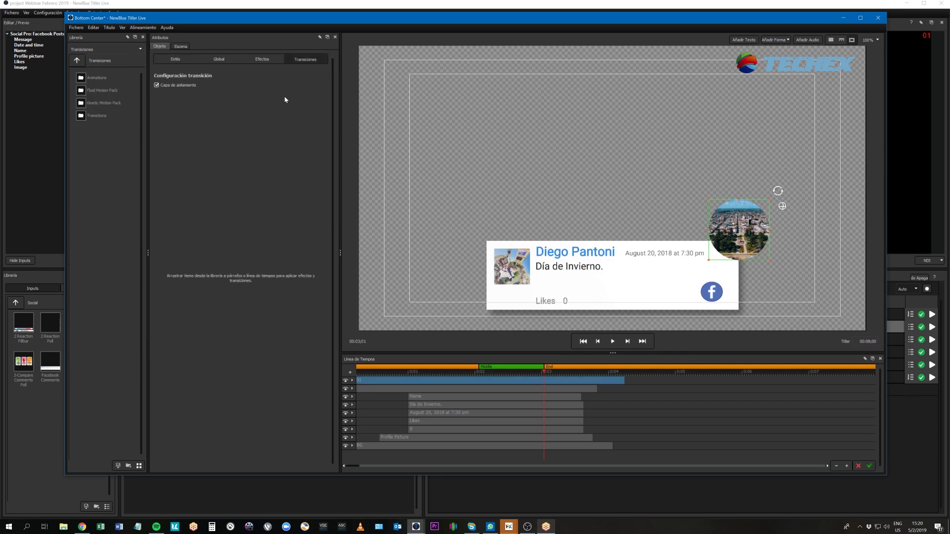
double_click(81, 91)
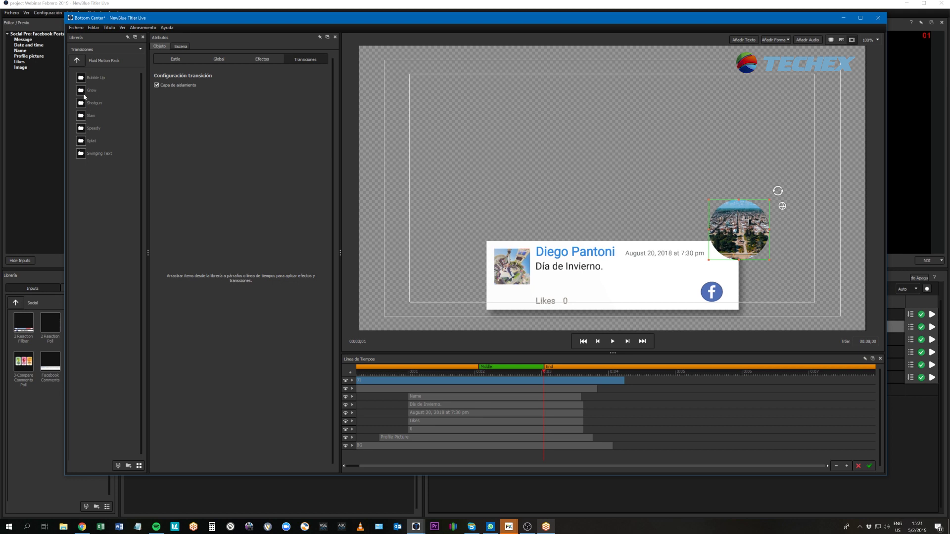
click(77, 60)
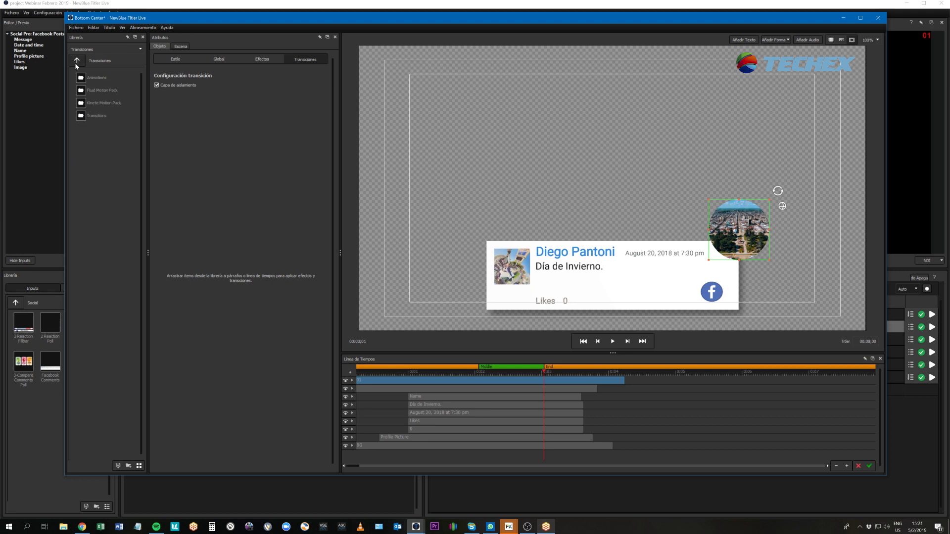
double_click(84, 105)
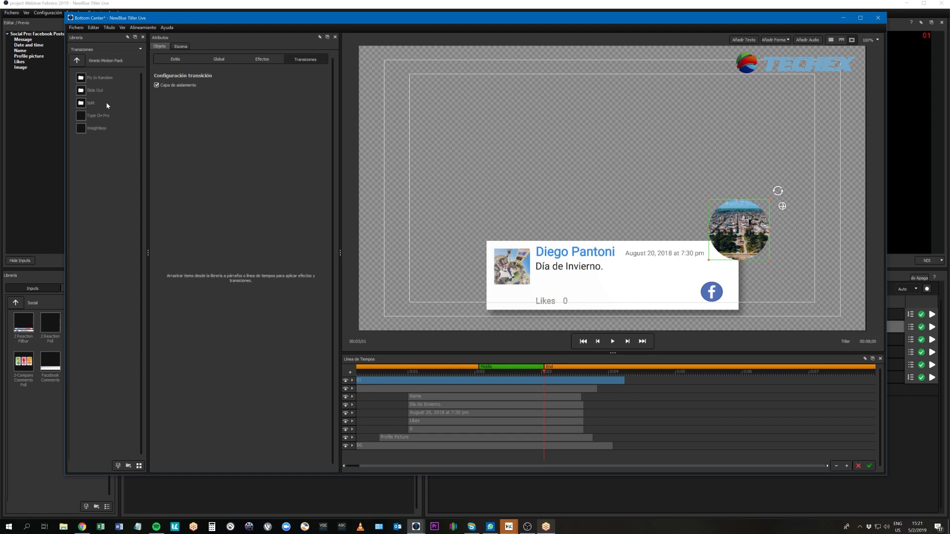
double_click(83, 91)
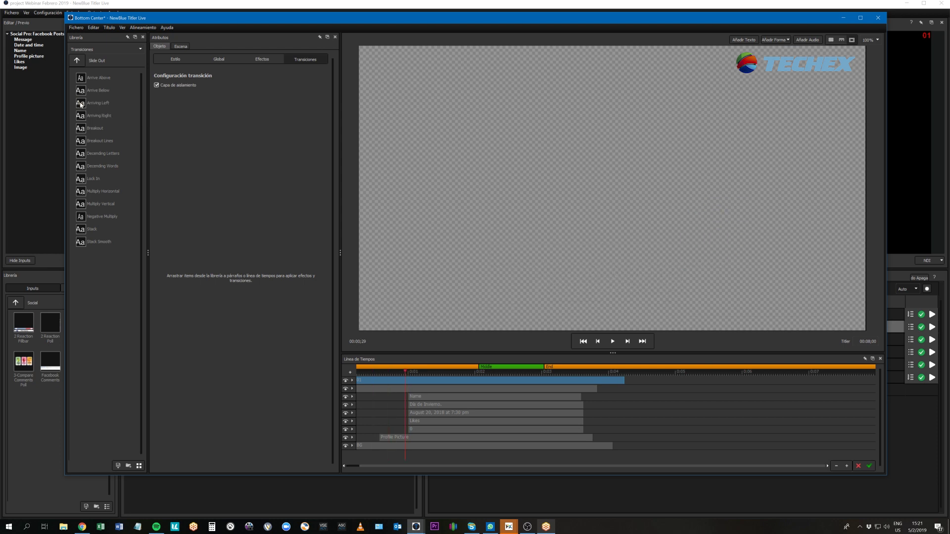
drag(81, 104, 376, 380)
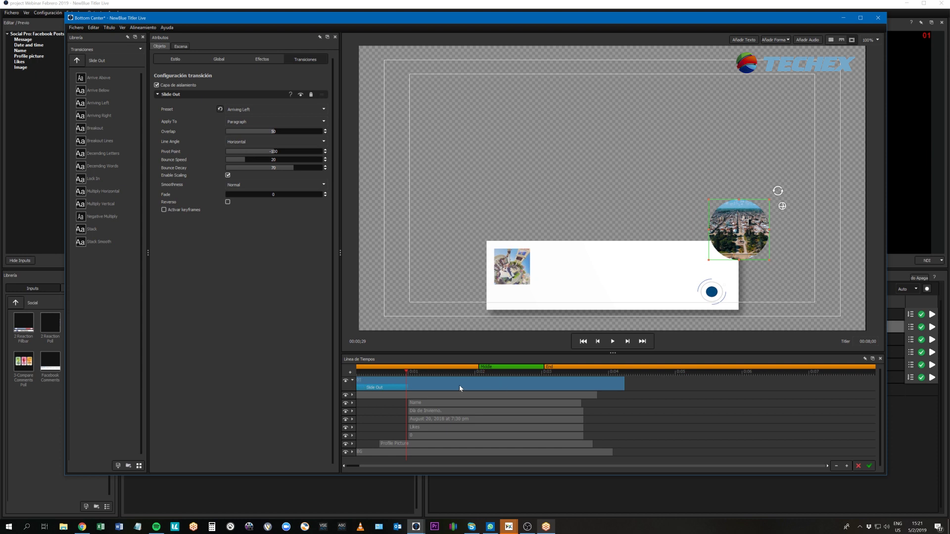
Shift the ellipse layer to a slightly later start on the timeline and trim its end close to the other layers' ends
drag(468, 385, 494, 390)
click(653, 390)
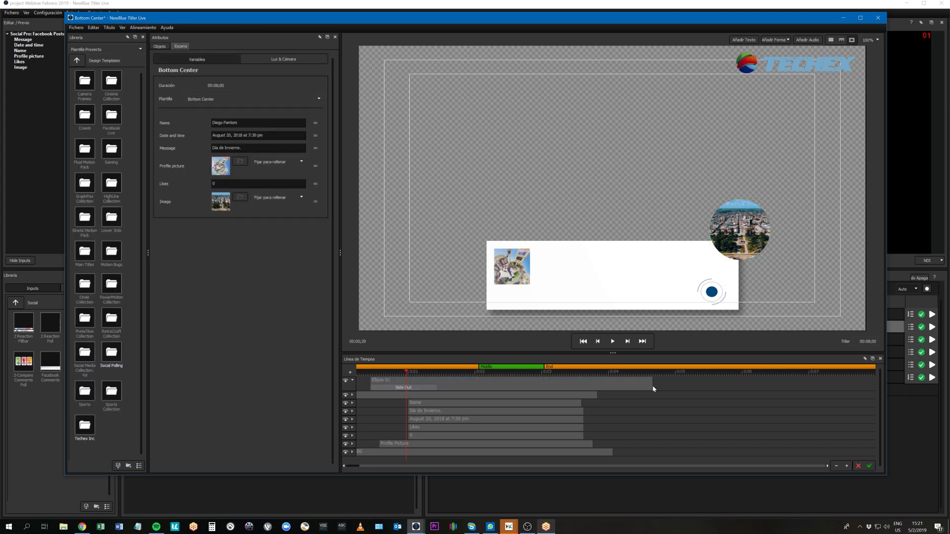
click(589, 387)
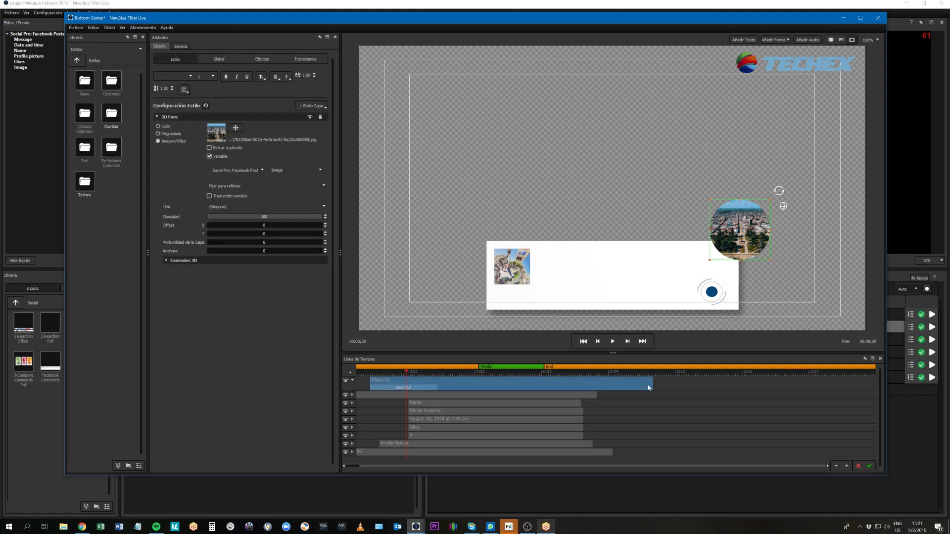
drag(589, 384, 587, 385)
Copy the ellipse's Slide Out transition and paste it on the same layer as an exit transition
click(423, 389)
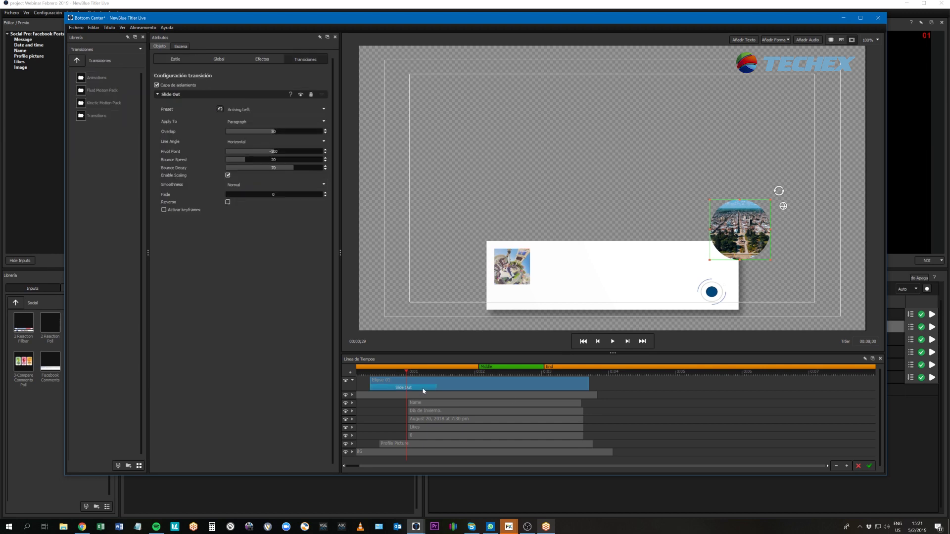
right_click(423, 391)
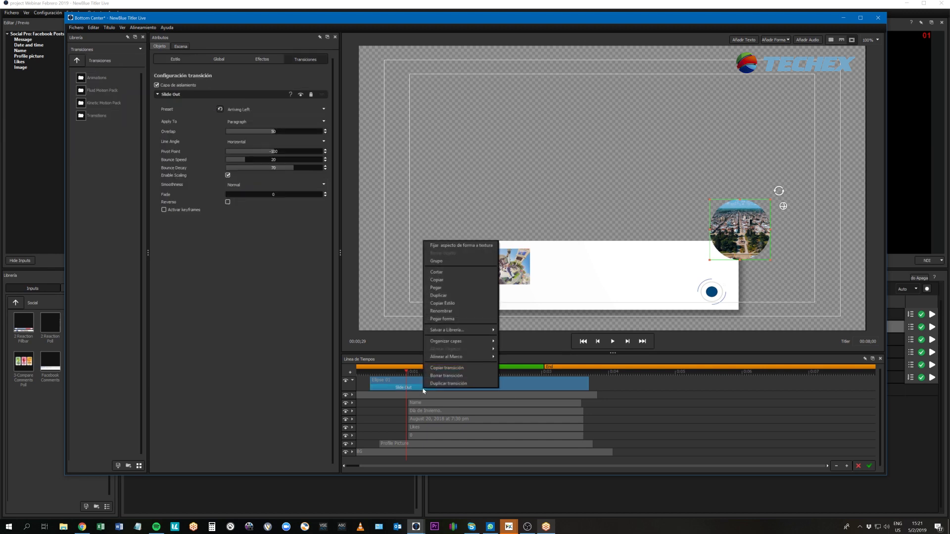
click(478, 372)
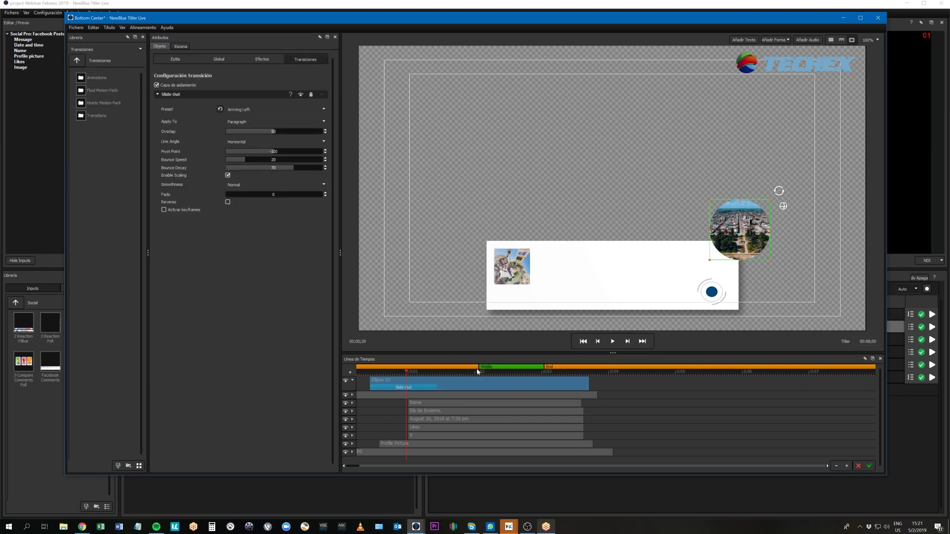
right_click(570, 384)
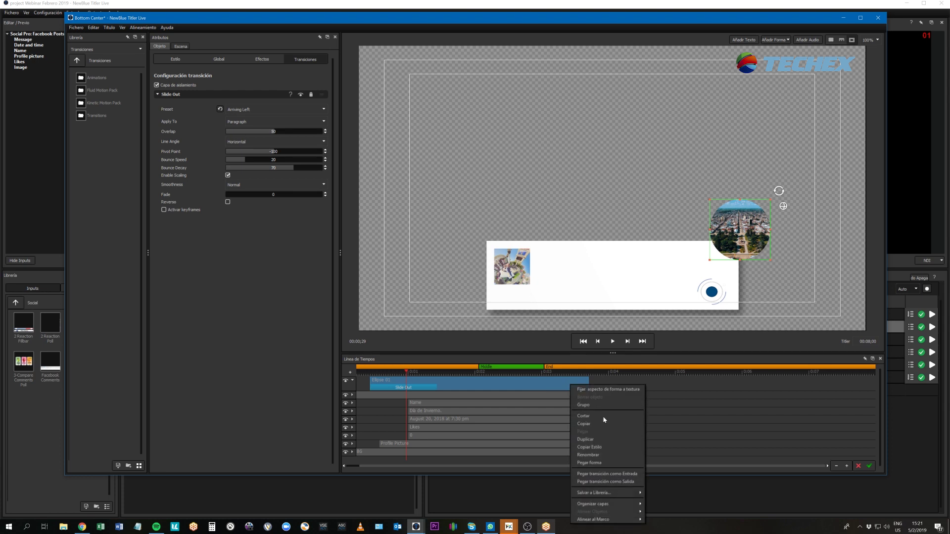
click(635, 483)
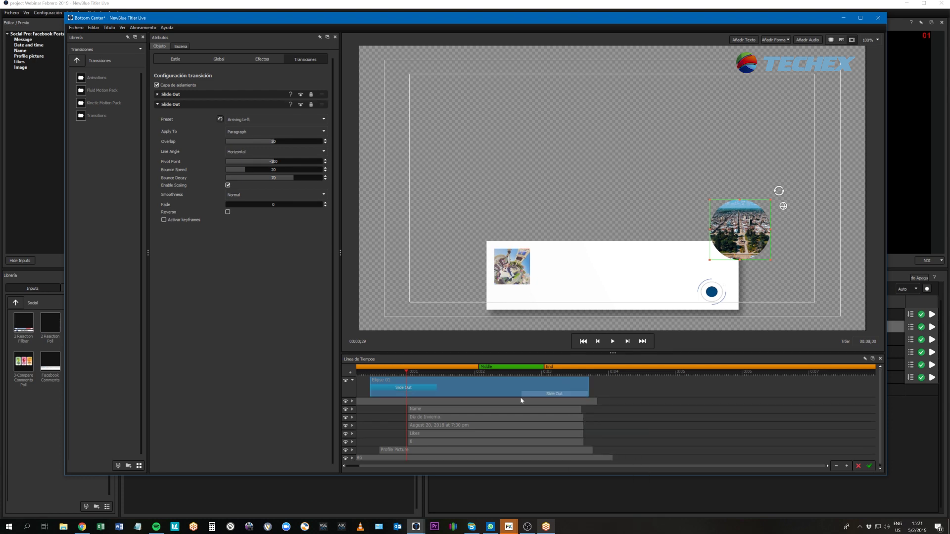
Shorten the ellipse's exit Slide Out transition and apply the Bottom Center design changes
drag(522, 393, 551, 393)
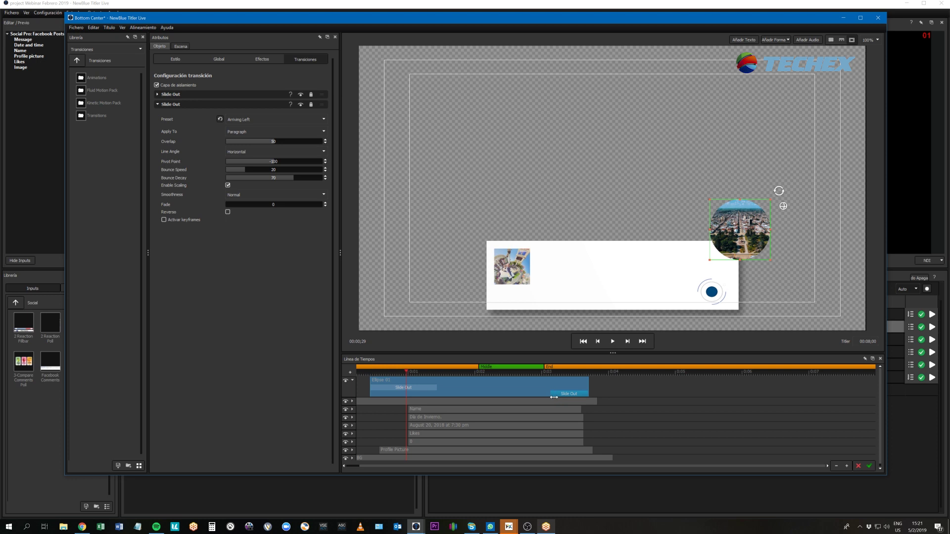
click(870, 466)
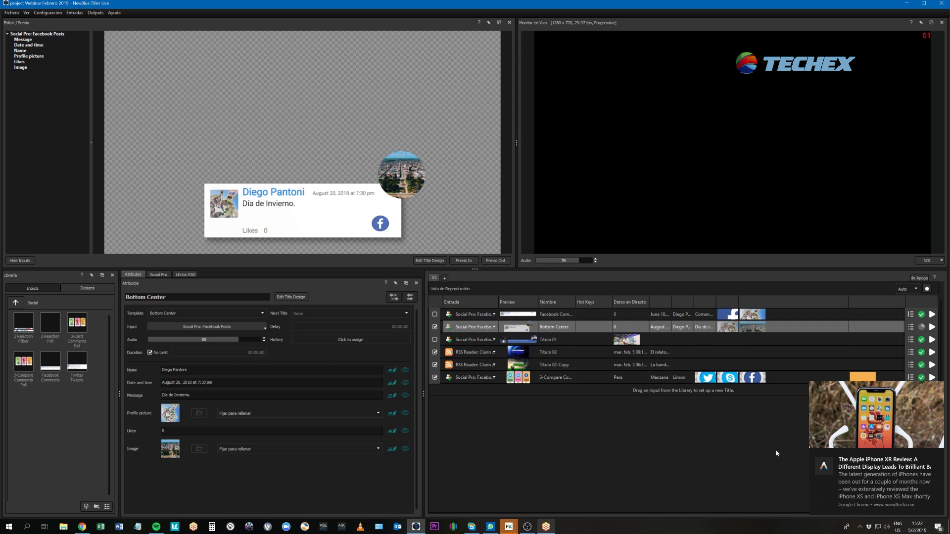
click(937, 455)
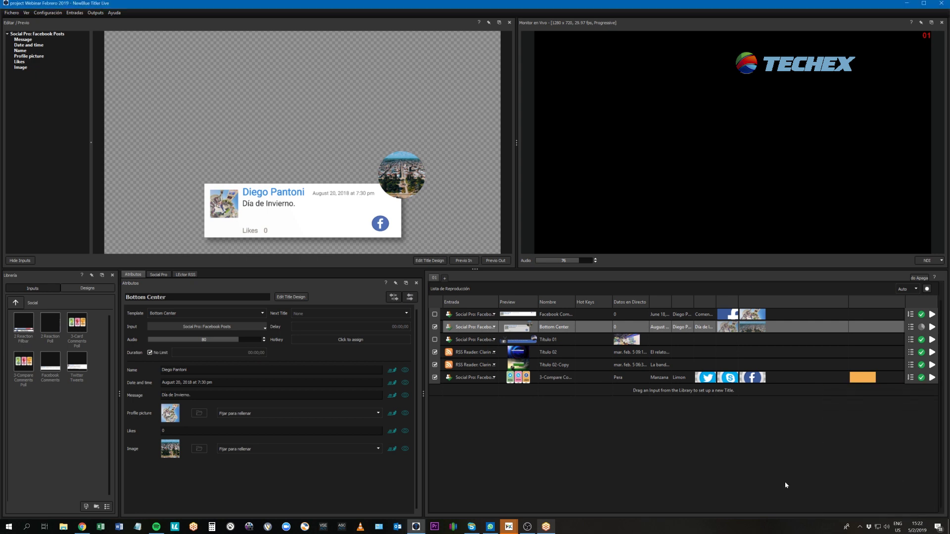
Look through the retrieved Facebook posts in Social Pro for another post with text and an image
click(159, 274)
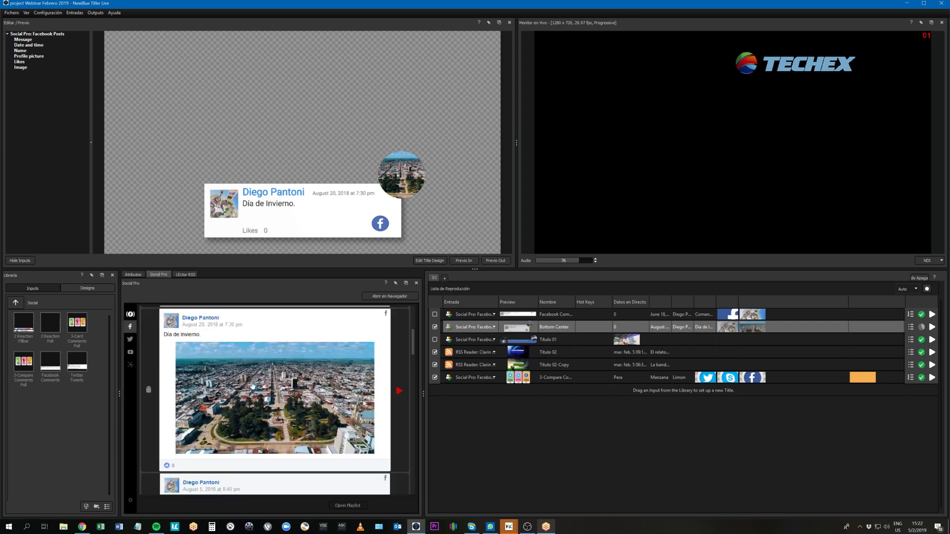
scroll(326, 400, down, 3)
scroll(326, 400, down, 3)
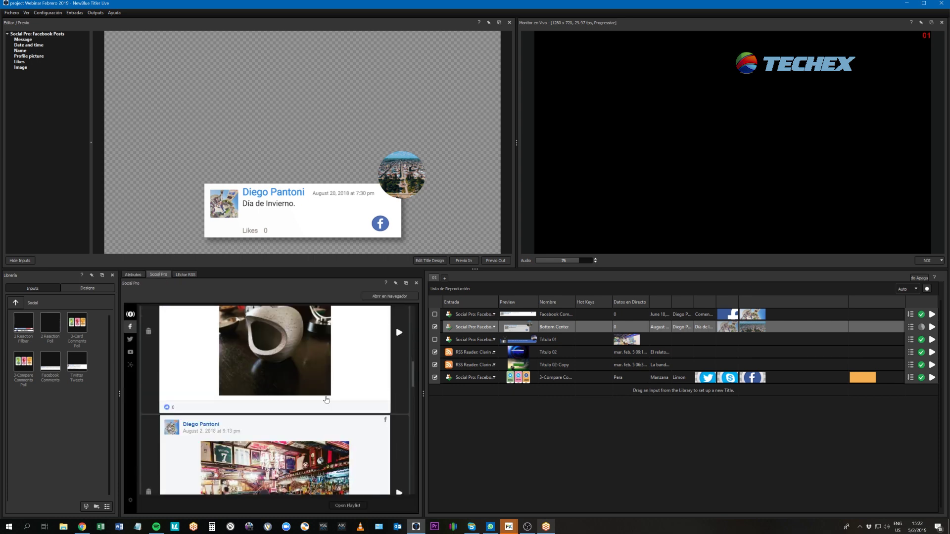
scroll(326, 400, down, 2)
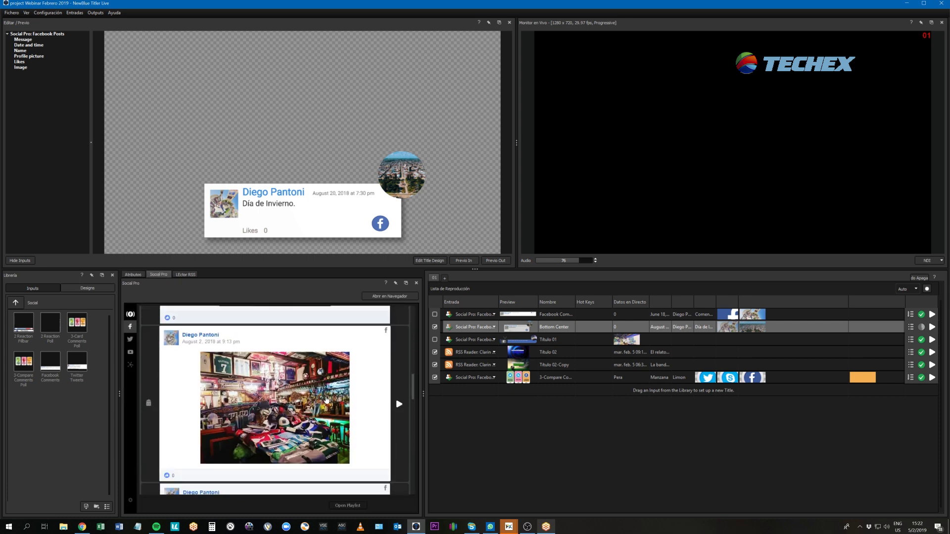
scroll(326, 400, down, 5)
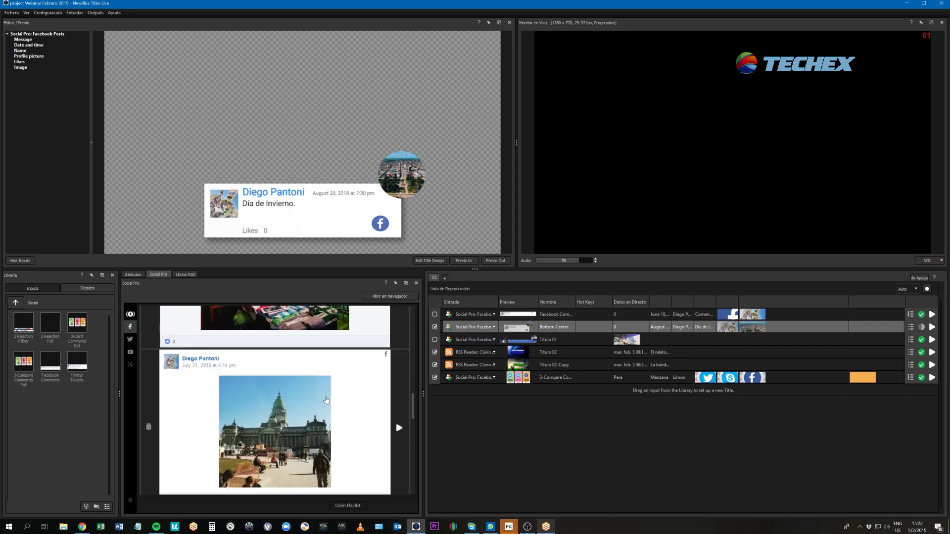
scroll(326, 400, down, 6)
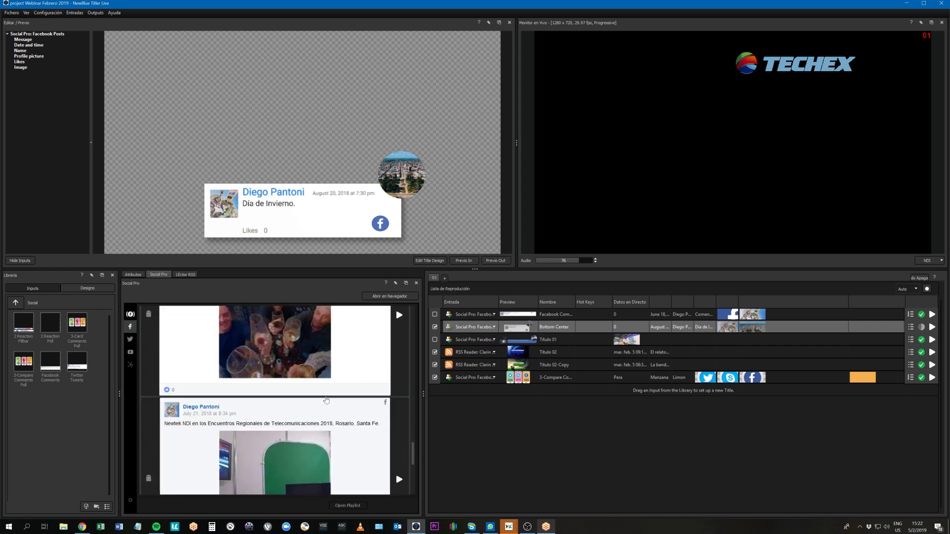
scroll(326, 400, down, 12)
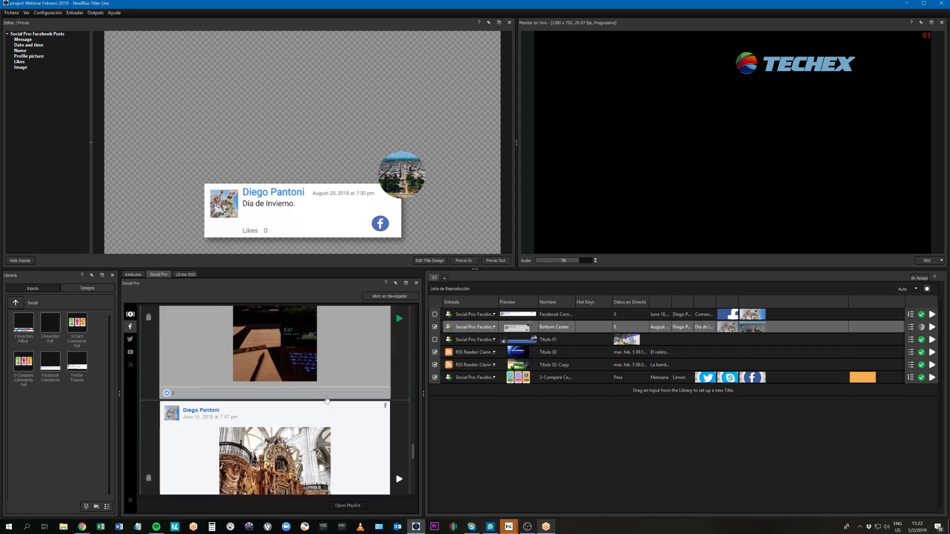
scroll(326, 400, up, 1)
scroll(326, 400, down, 2)
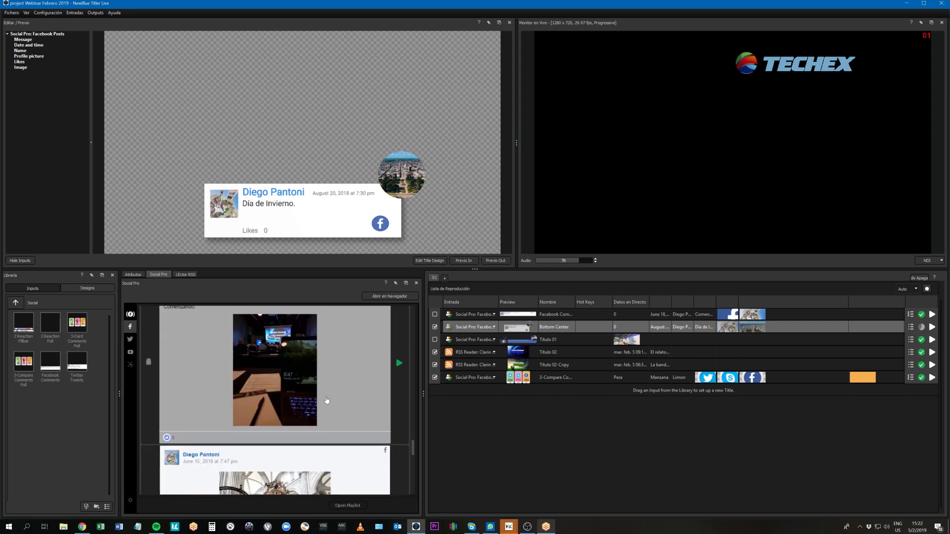
scroll(326, 400, up, 4)
scroll(326, 400, up, 2)
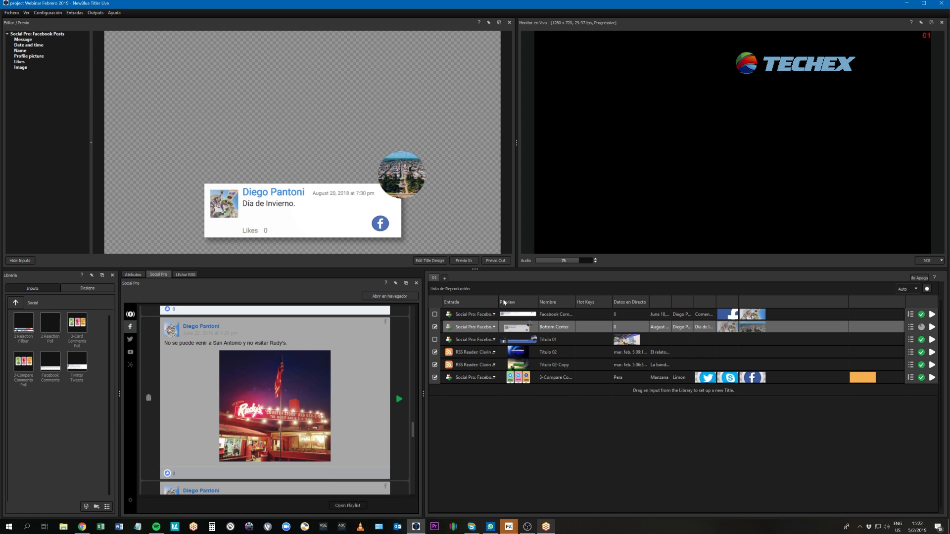
Check the output options available for the live monitor, keeping NDI selected
click(941, 261)
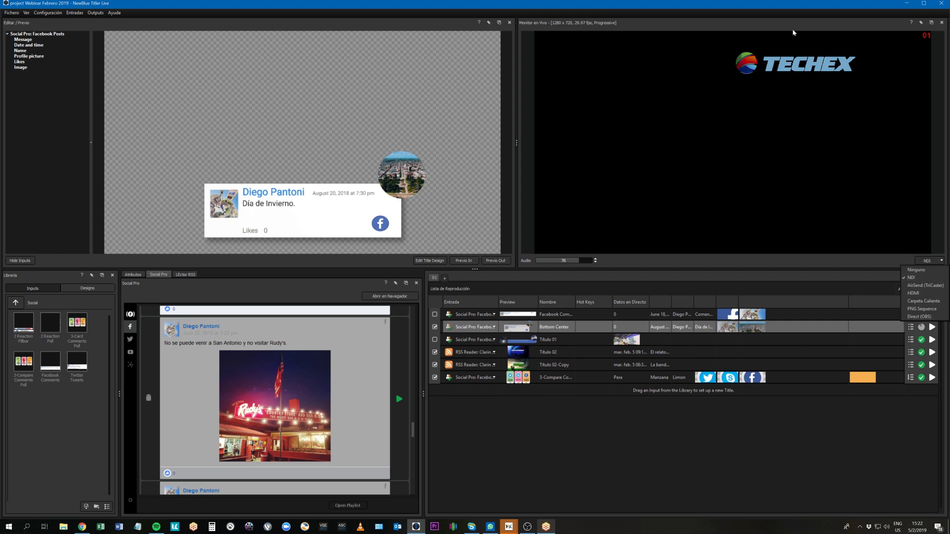
click(784, 10)
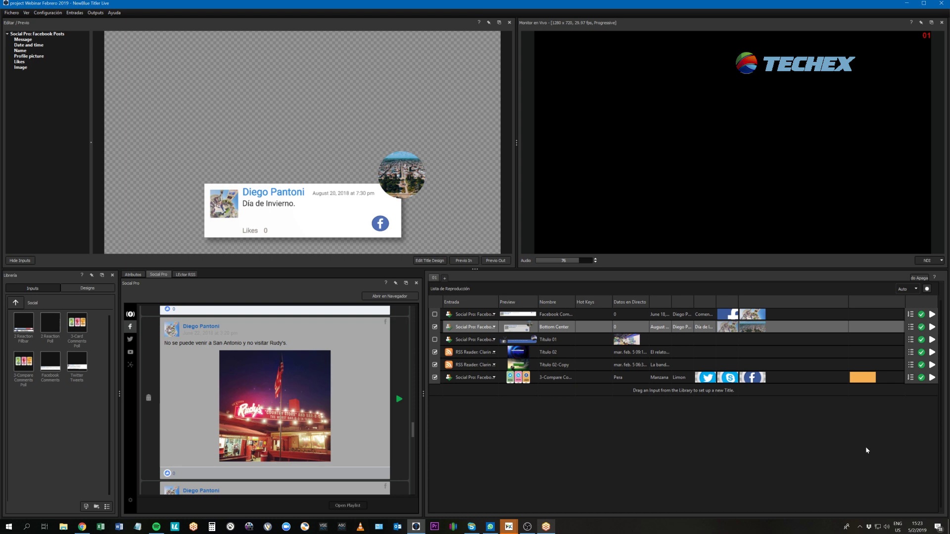
Play the Bottom Center title in, out and in again, and send the San Antonio Rudy's post to it live
click(933, 328)
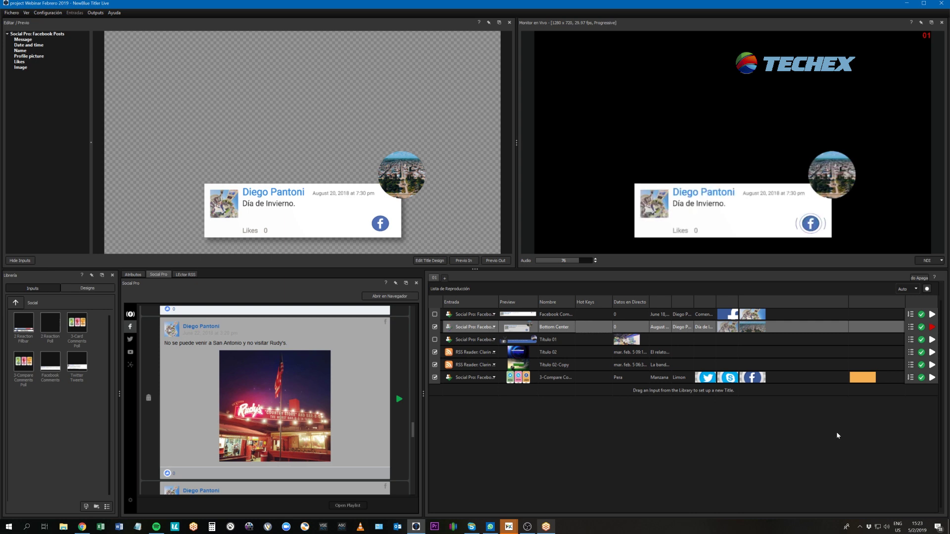
click(932, 327)
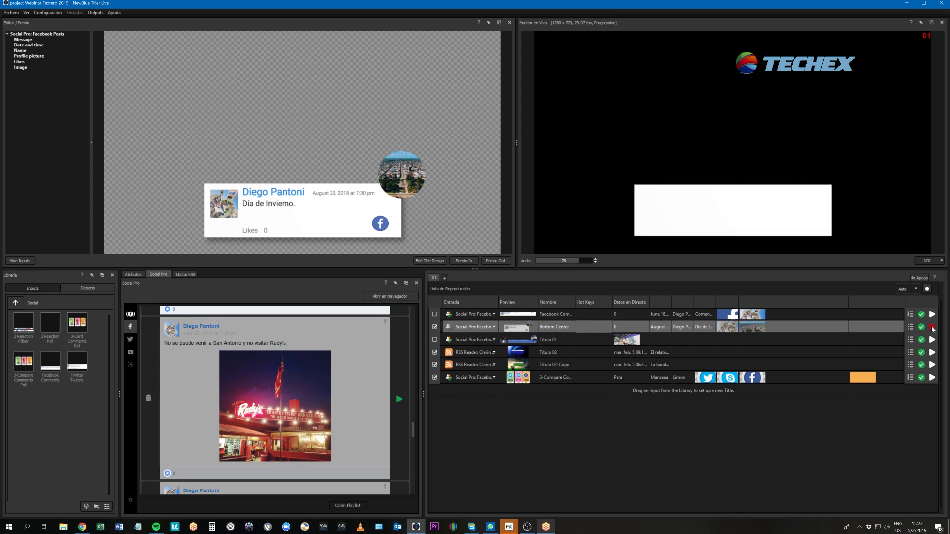
click(932, 327)
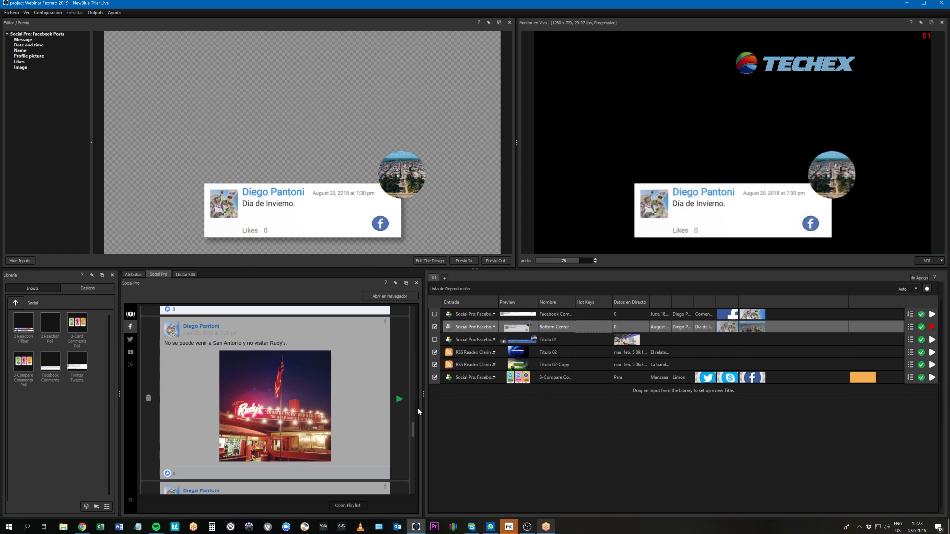
click(398, 401)
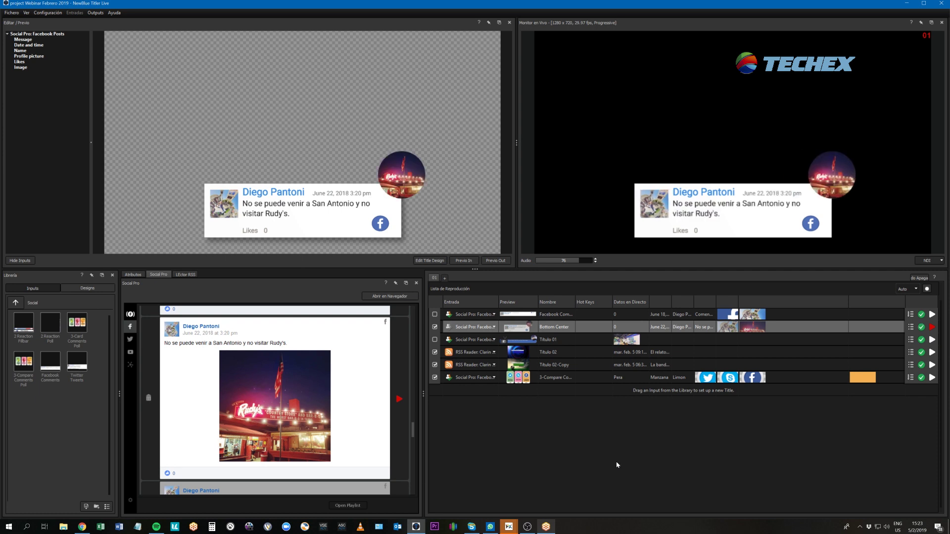
Open the Facebook Live settings in Social Pro, and switch to Chrome to bring up the Demo Matrox MXO2 MAX video on Facebook
click(130, 314)
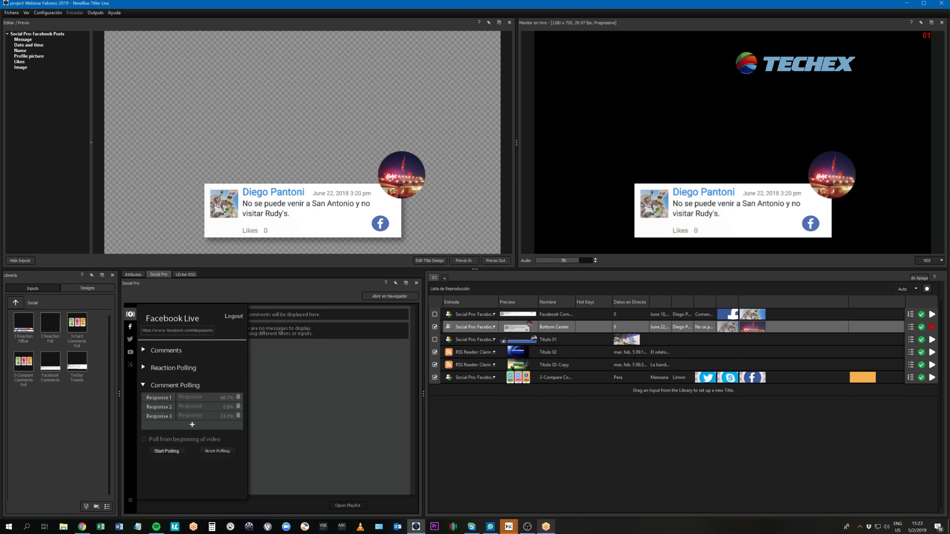
click(177, 330)
click(173, 332)
click(82, 527)
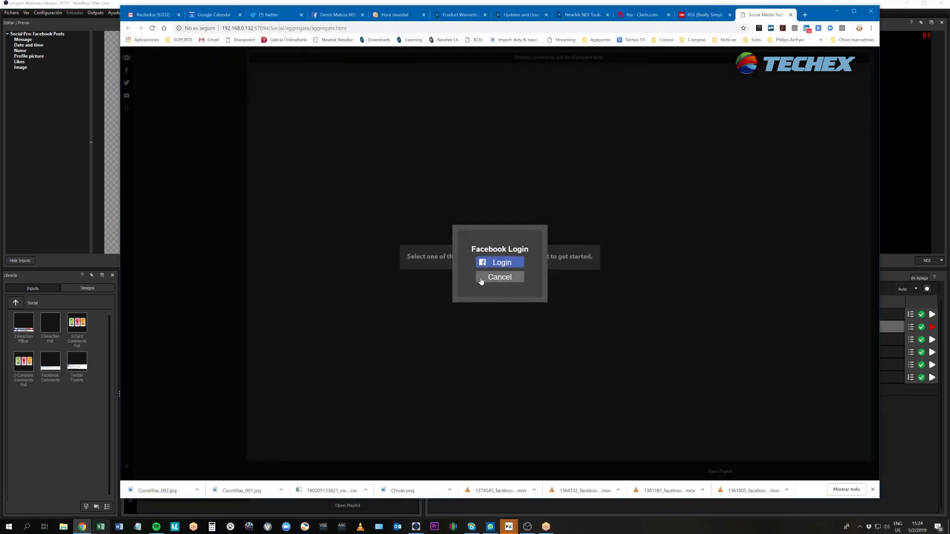
click(791, 15)
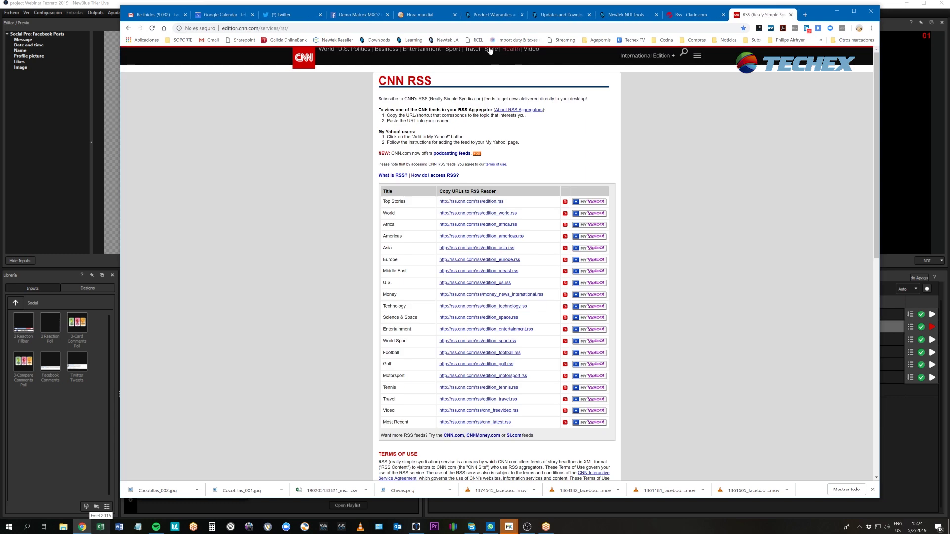
click(358, 13)
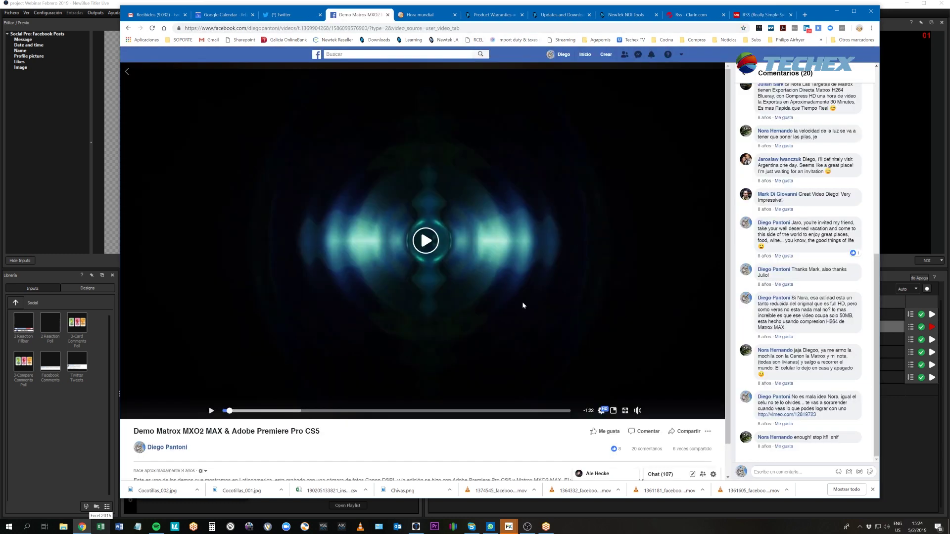
Look through the description and comments of the Demo Matrox MXO2 MAX video
scroll(355, 458, down, 1)
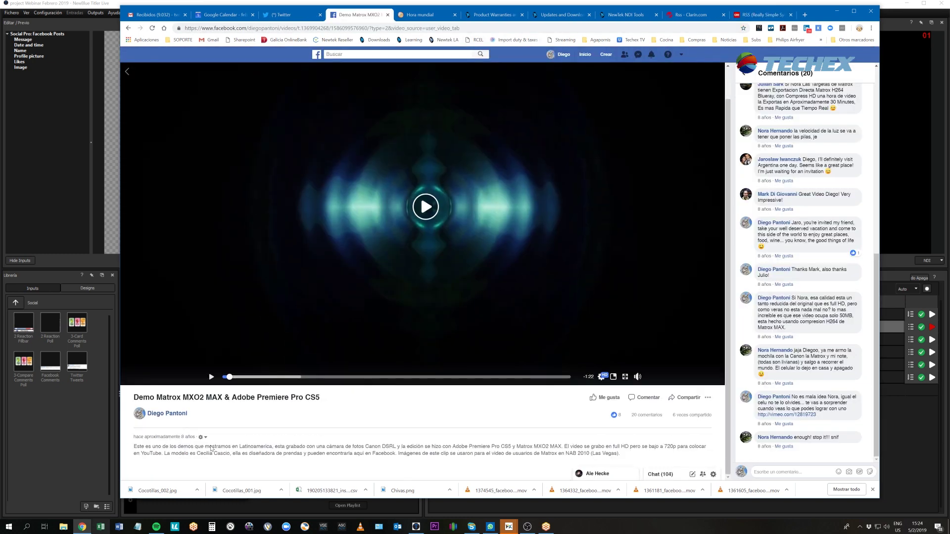
scroll(505, 276, up, 1)
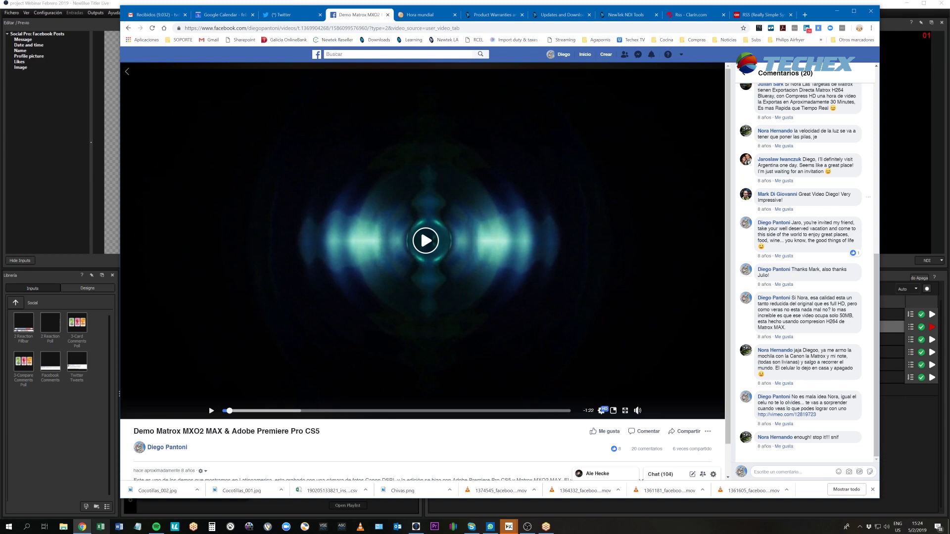
scroll(816, 290, up, 7)
scroll(817, 289, down, 7)
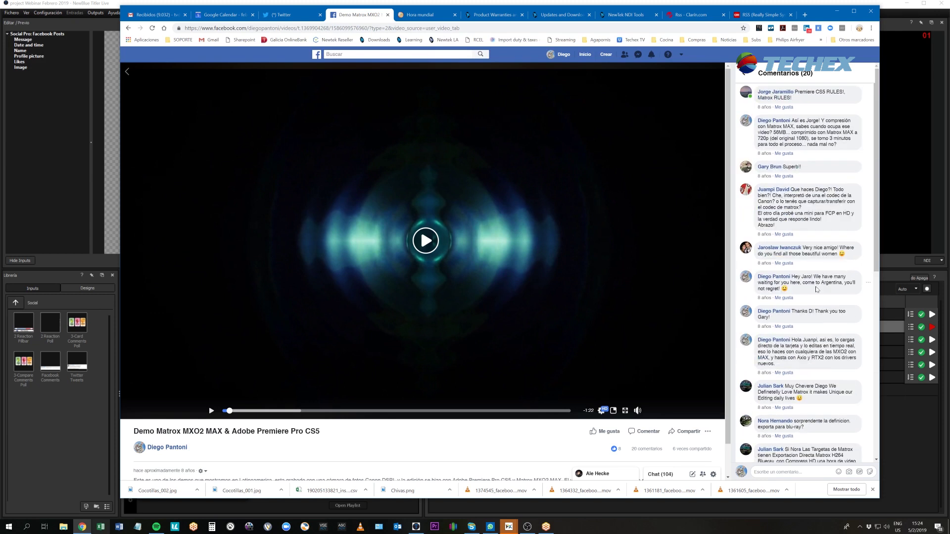
scroll(816, 290, down, 2)
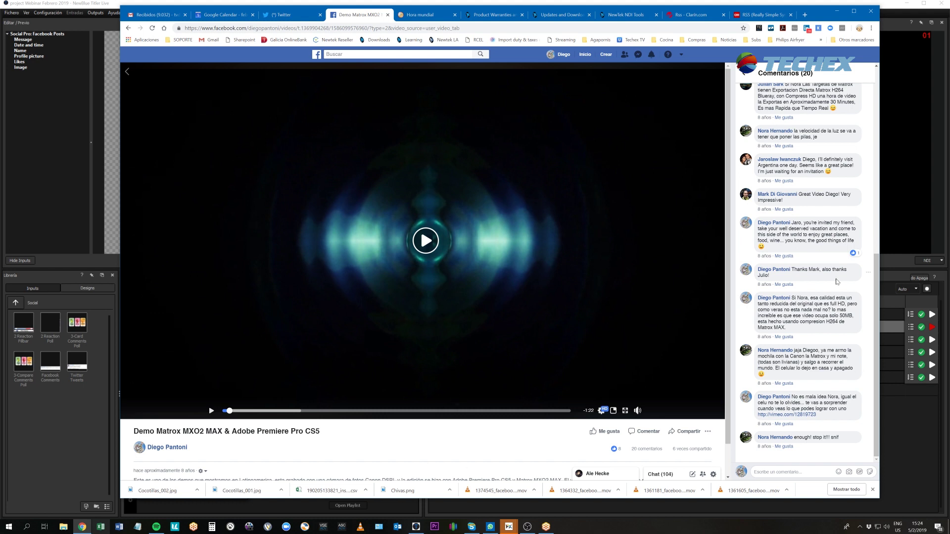
scroll(834, 283, up, 5)
scroll(834, 284, down, 5)
Show the Facebook video's URL and copy it
right_click(348, 218)
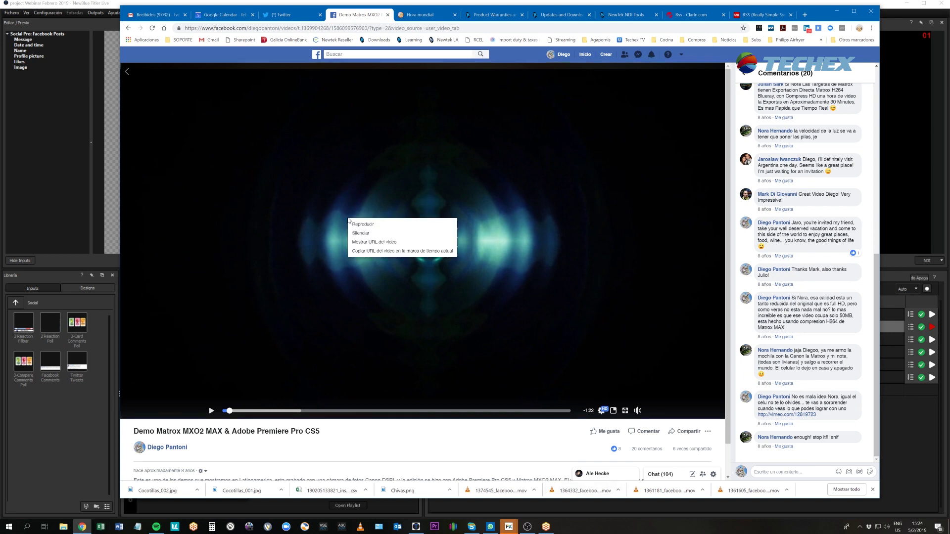
click(386, 242)
click(425, 73)
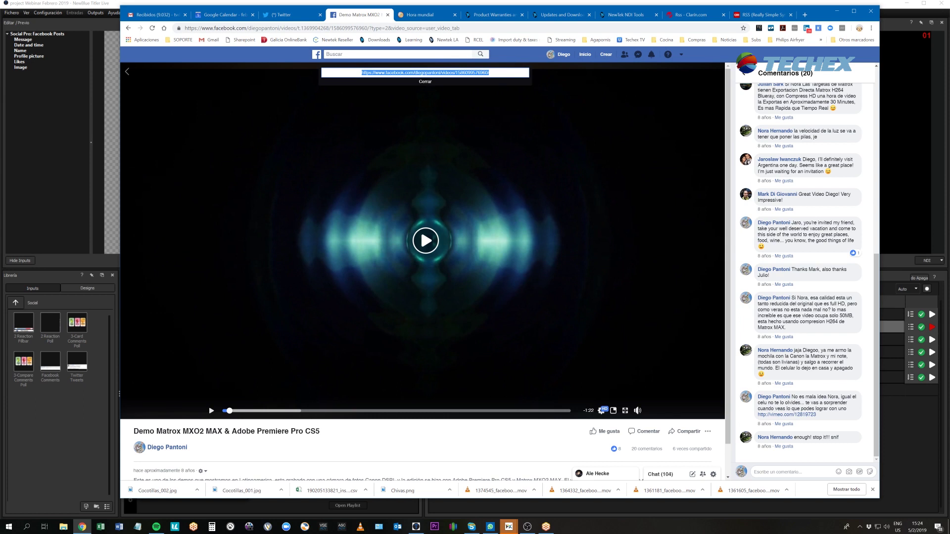
right_click(471, 75)
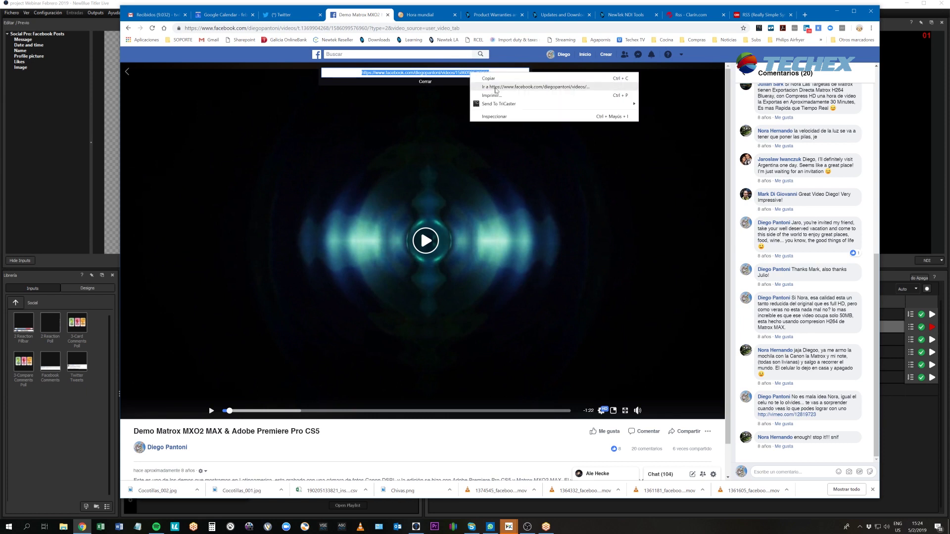
click(498, 80)
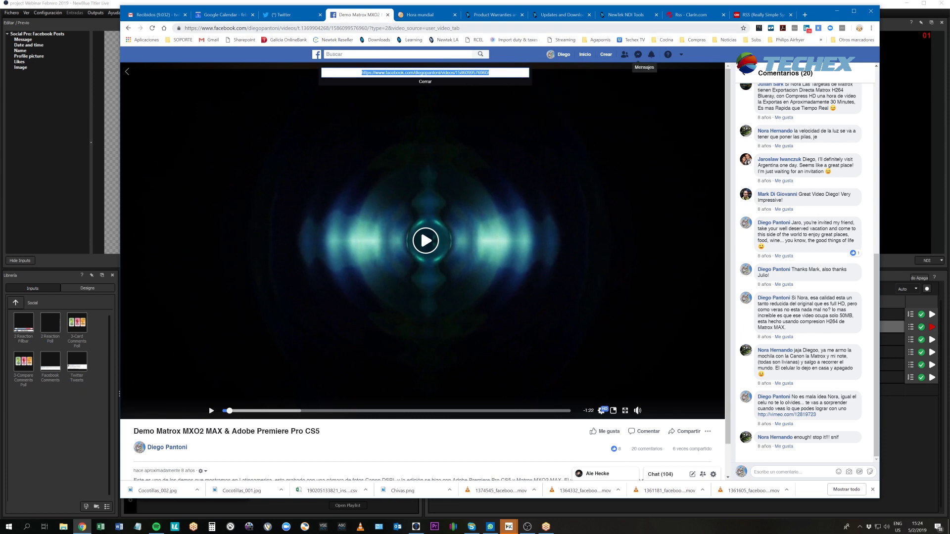
Switch back to NewBlue Titler Live and retrieve the comments for the copied video URL in the Facebook Live settings
click(837, 12)
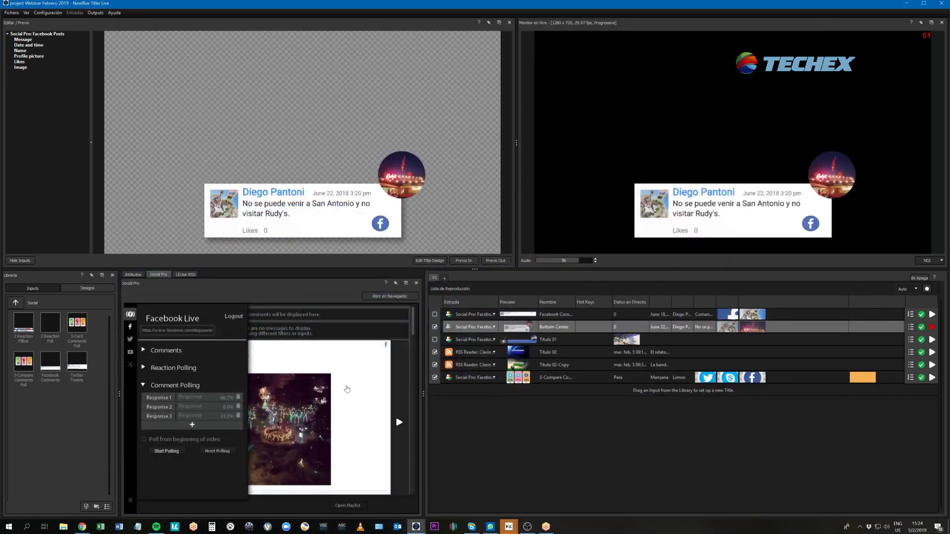
click(169, 353)
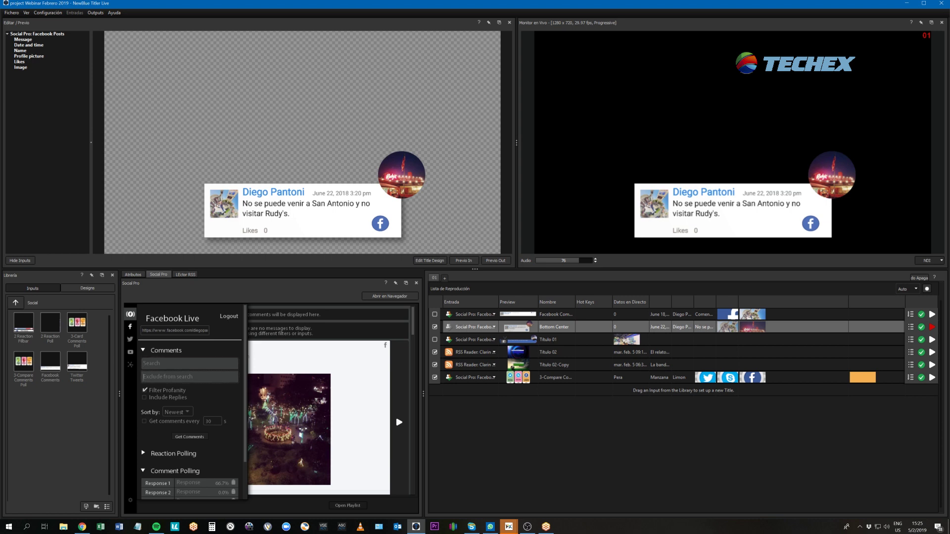
click(188, 437)
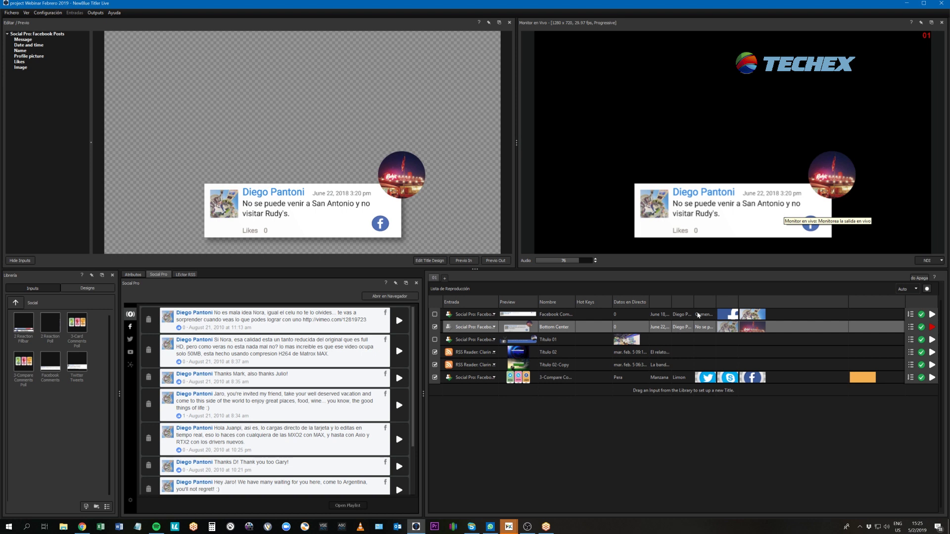
Select the Facebook Comments title in the playlist and uncheck the Bottom Center title
click(478, 315)
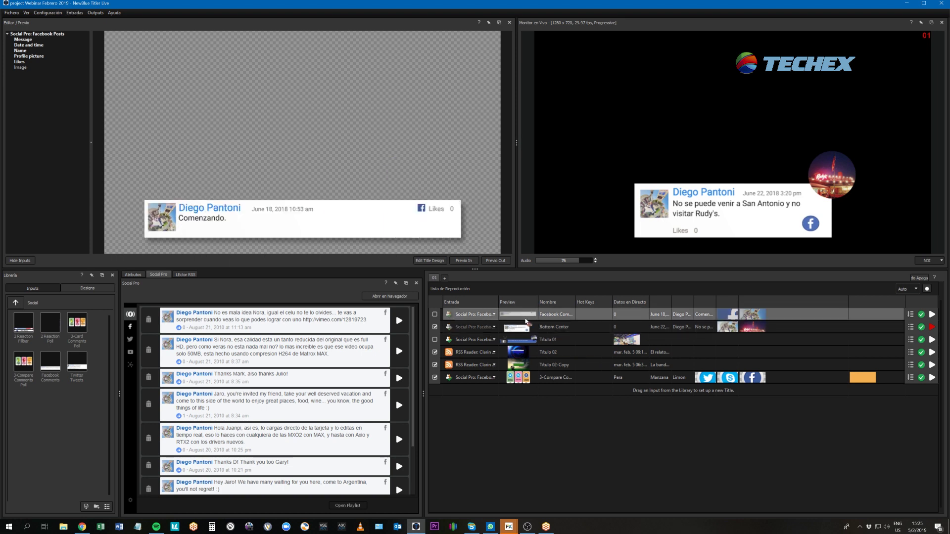
click(435, 328)
Replace the Facebook Comments title's input with Social Pro's Facebook Comment Polling
click(468, 316)
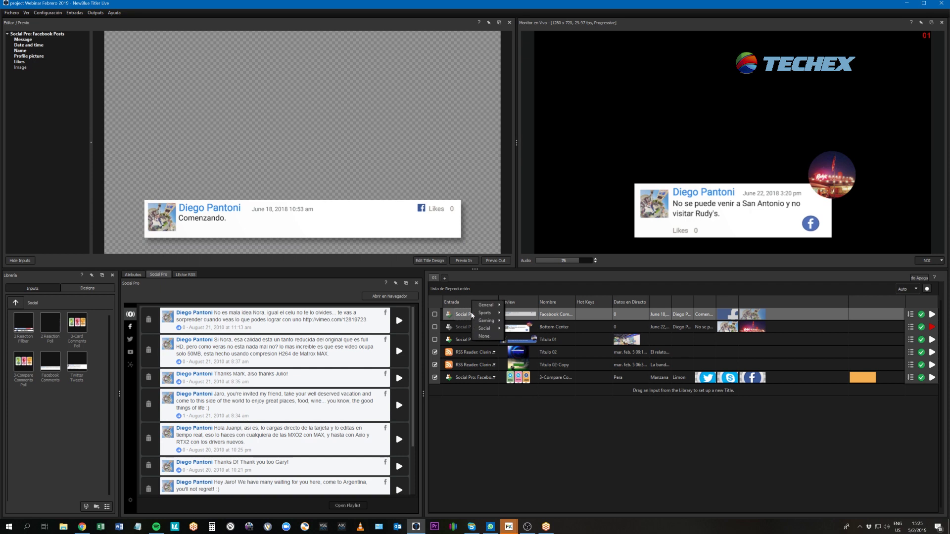
mouse_move(490, 329)
mouse_move(526, 331)
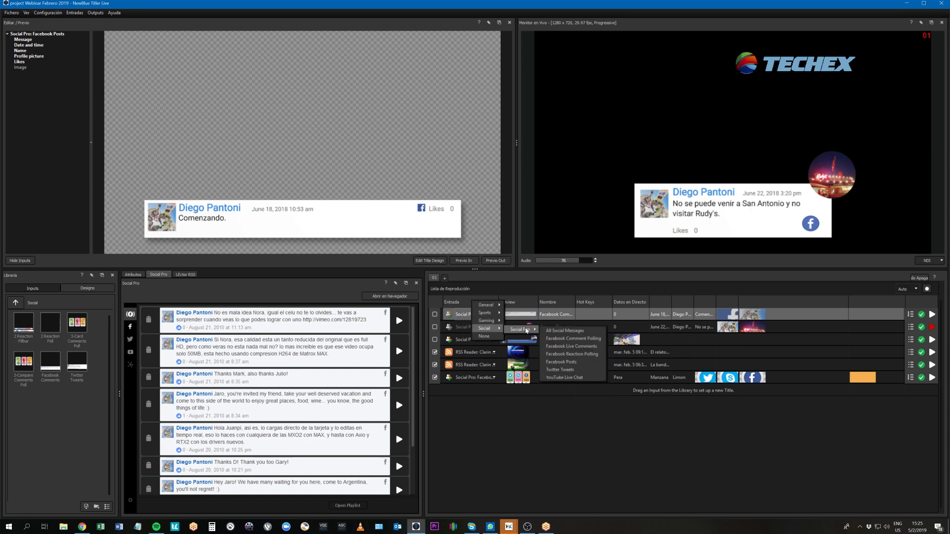
click(590, 339)
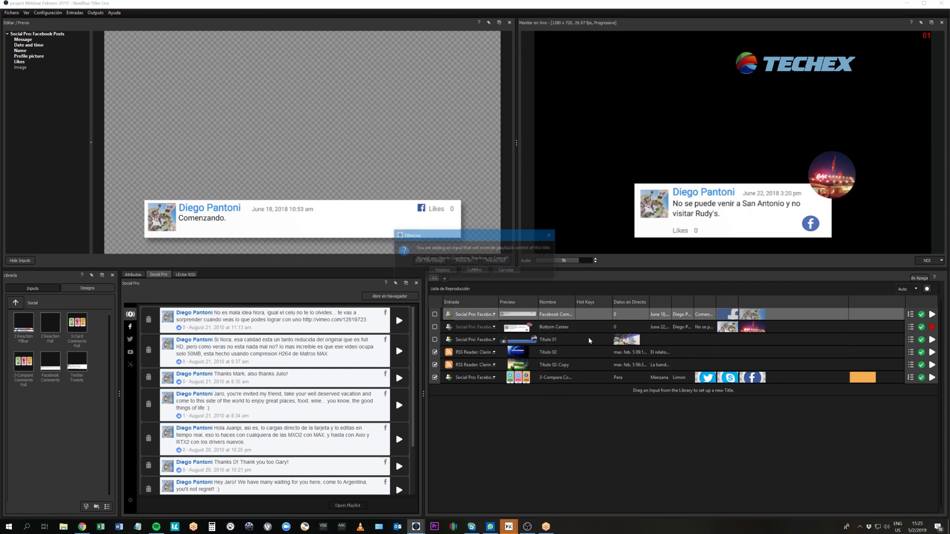
click(436, 272)
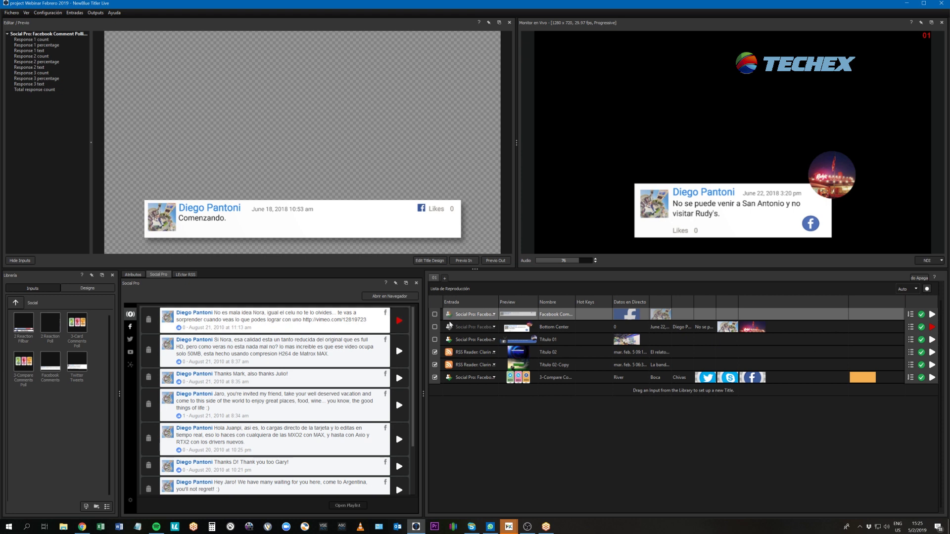
Take the Bottom Center title off air, check the Facebook Comments title and try to play the first retrieved comment
click(932, 327)
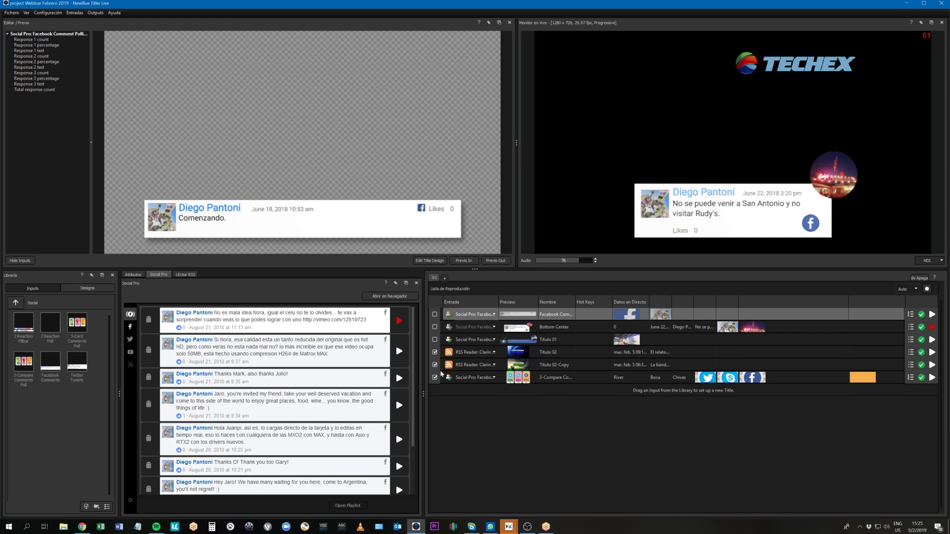
click(435, 315)
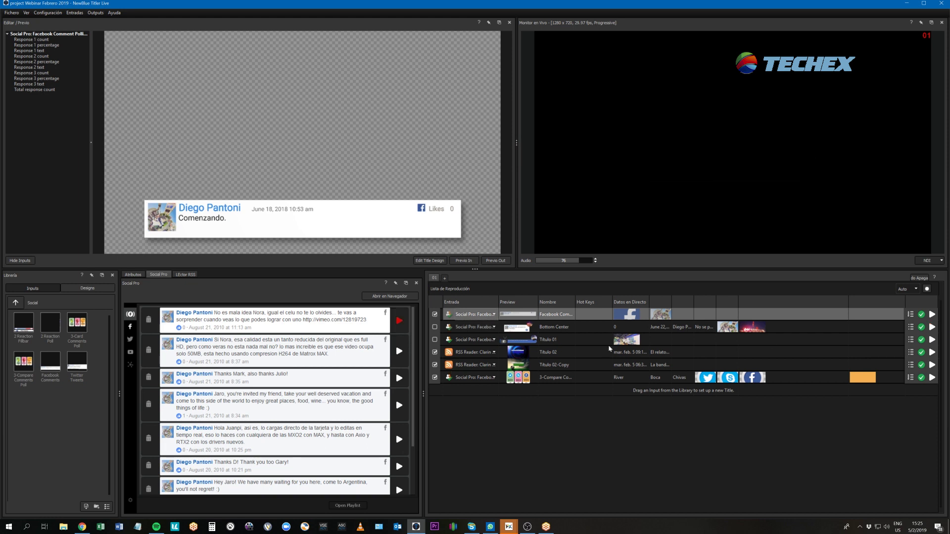
click(399, 320)
Replace the Facebook Comments title's input with Social Pro's Facebook Live Comments
click(493, 315)
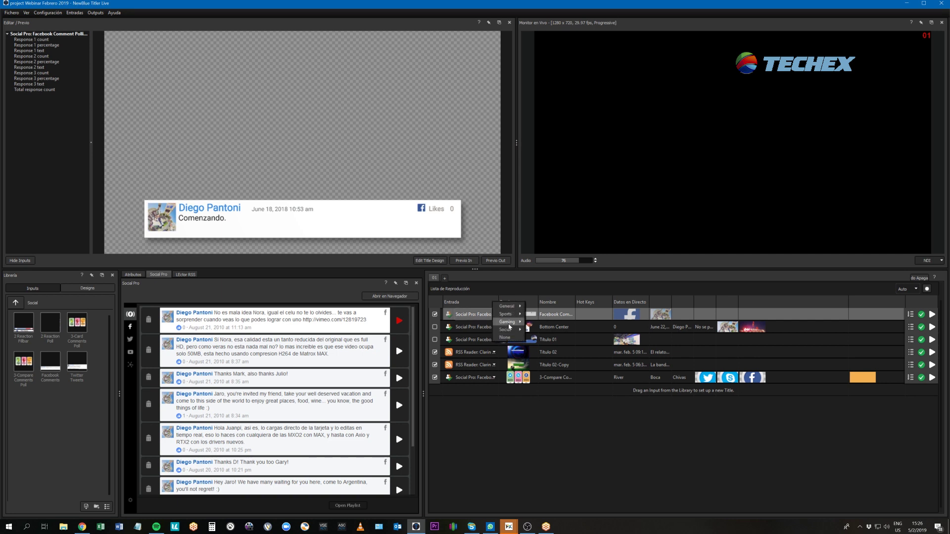
mouse_move(506, 330)
mouse_move(541, 330)
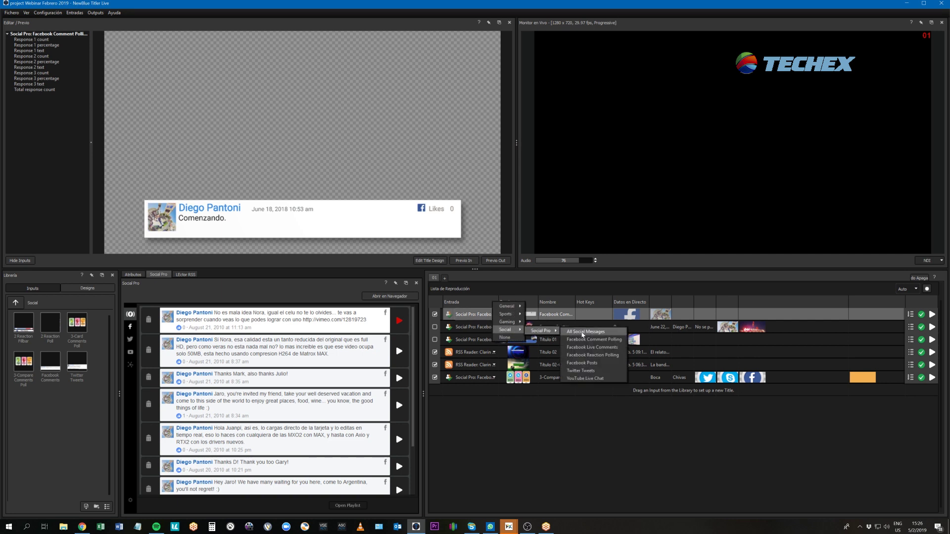
click(607, 349)
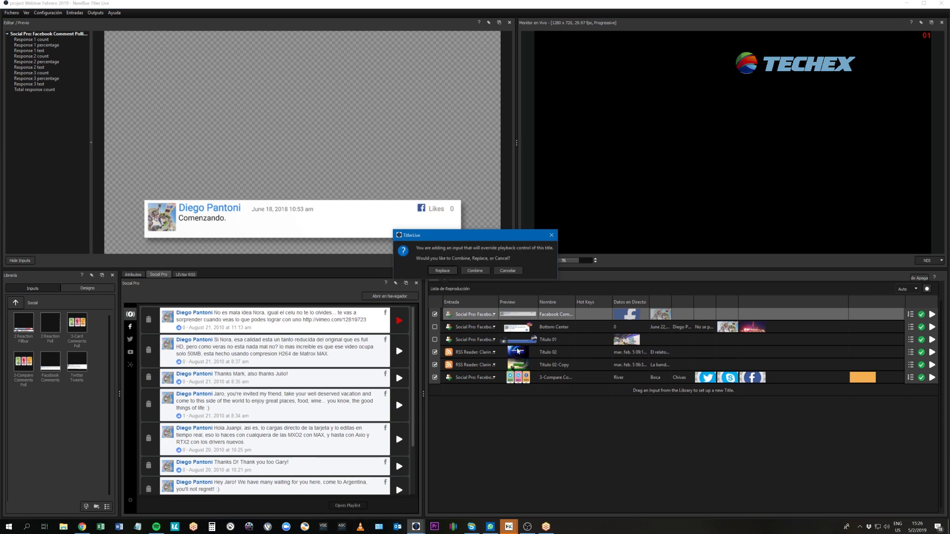
click(443, 271)
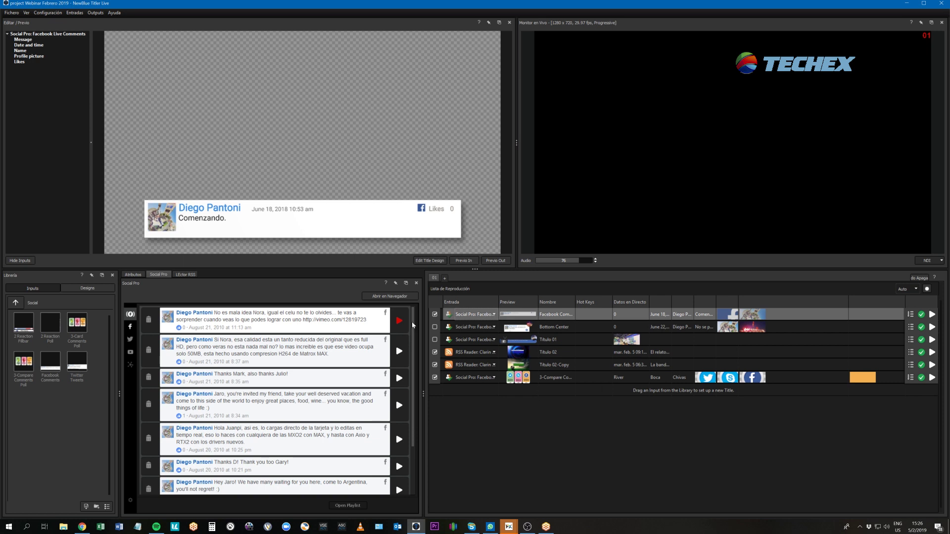
Play the second, third and fourth retrieved comments live in turn, and take the fourth one off air
click(398, 360)
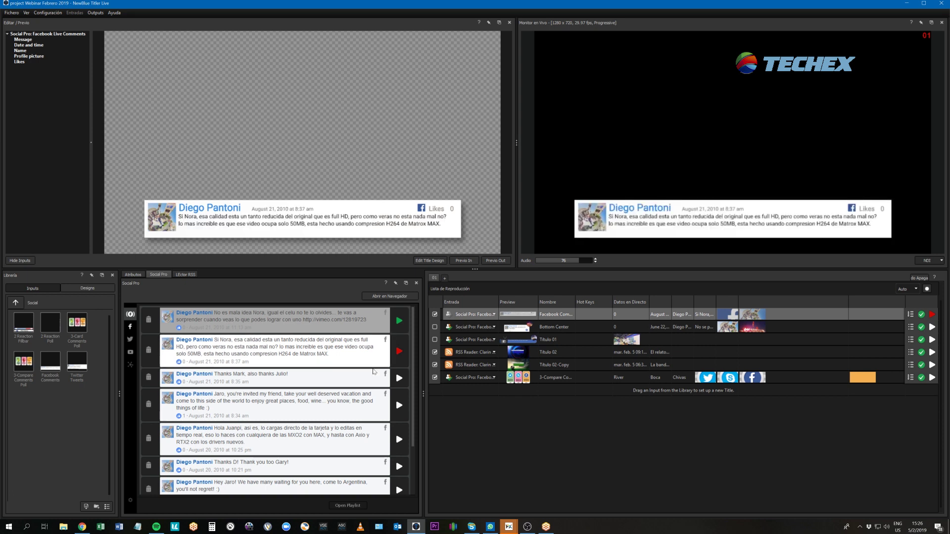
click(400, 379)
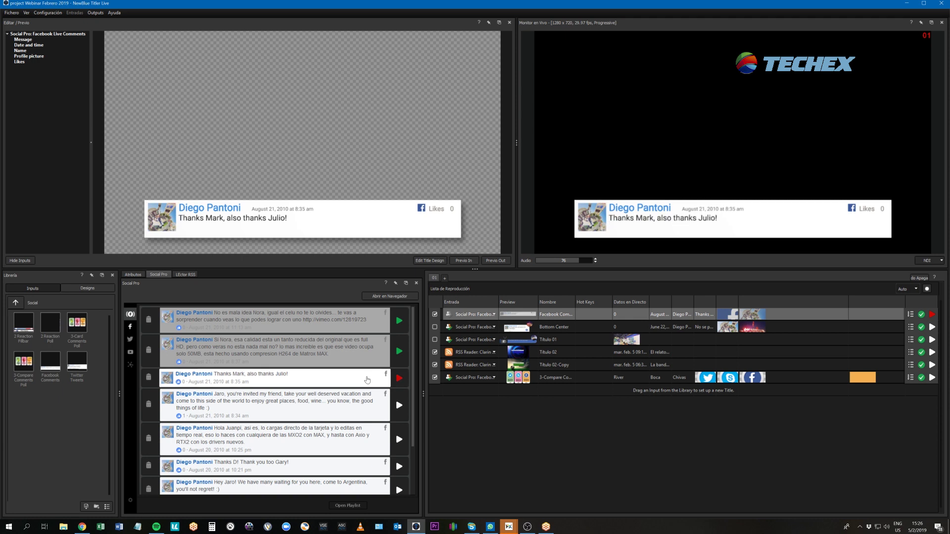
click(399, 407)
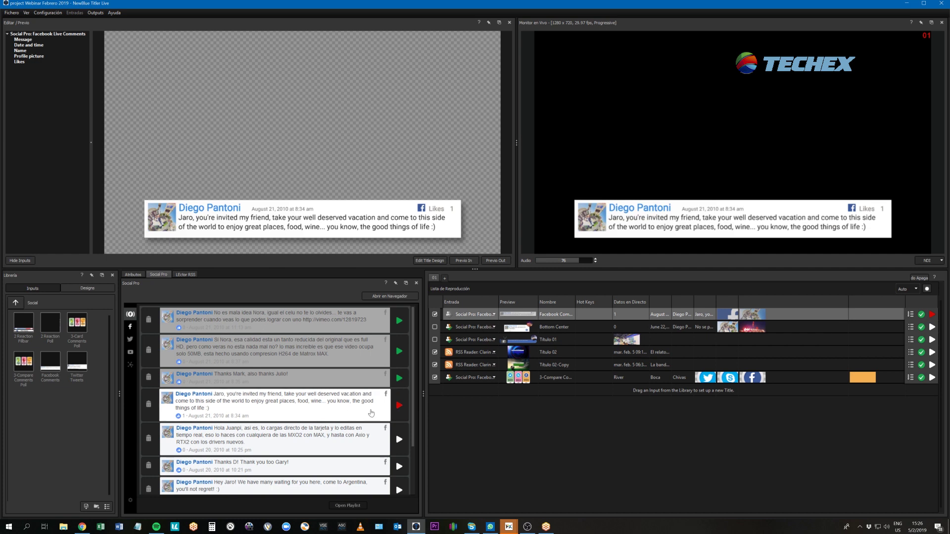
click(404, 414)
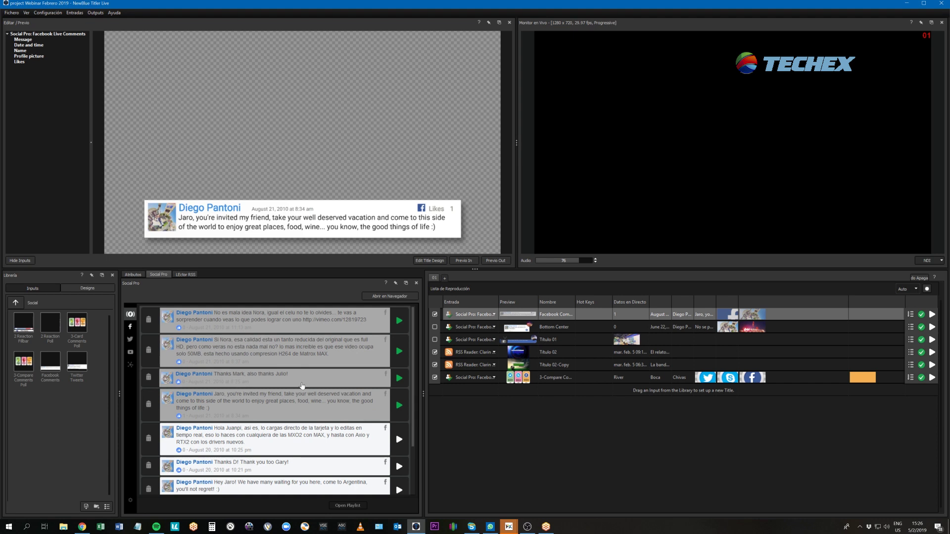
Examine the Reaction Polling options in the Facebook Live settings and the reactions area of the Facebook video page in Chrome
click(131, 315)
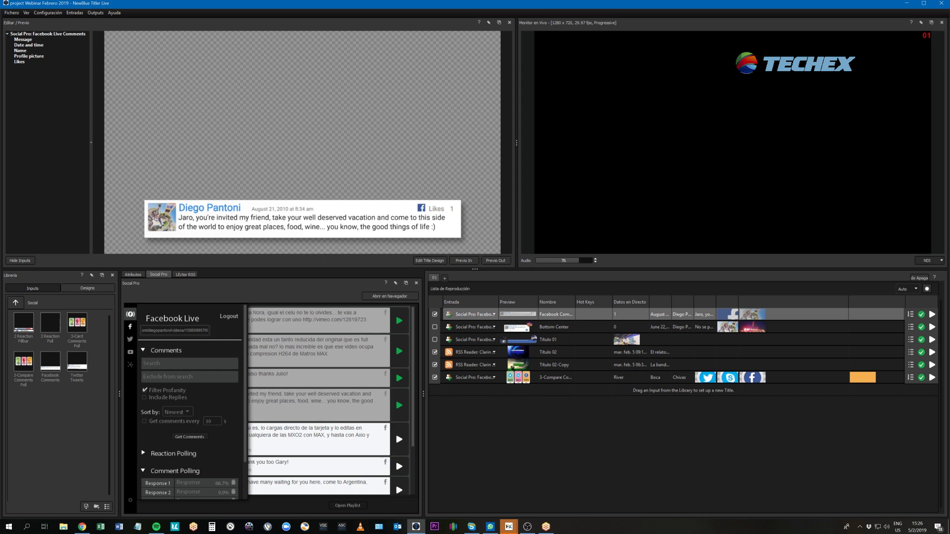
click(144, 350)
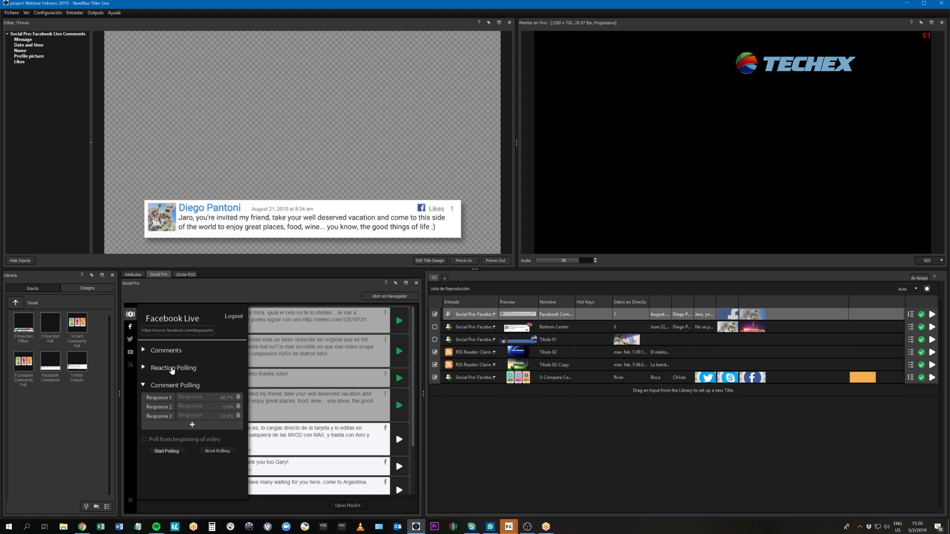
click(172, 370)
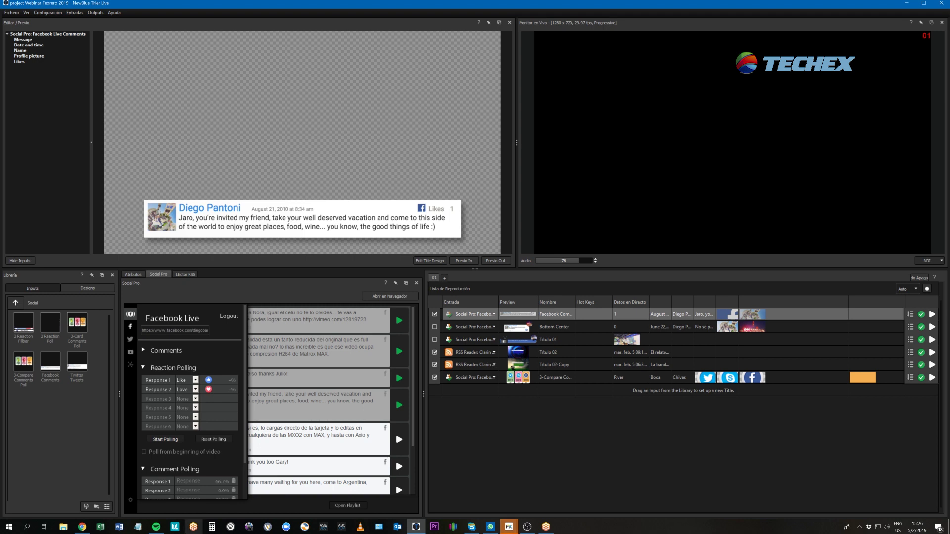
click(82, 526)
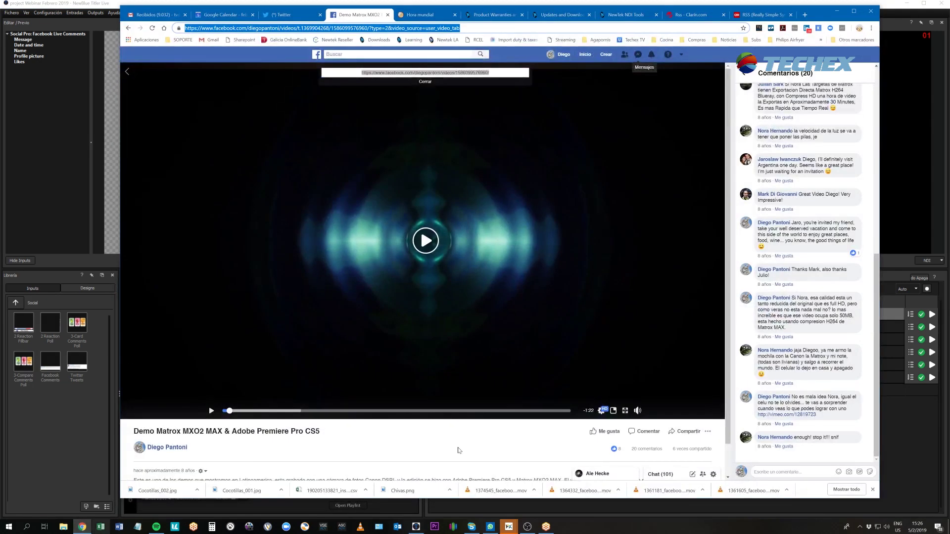
scroll(603, 443, down, 1)
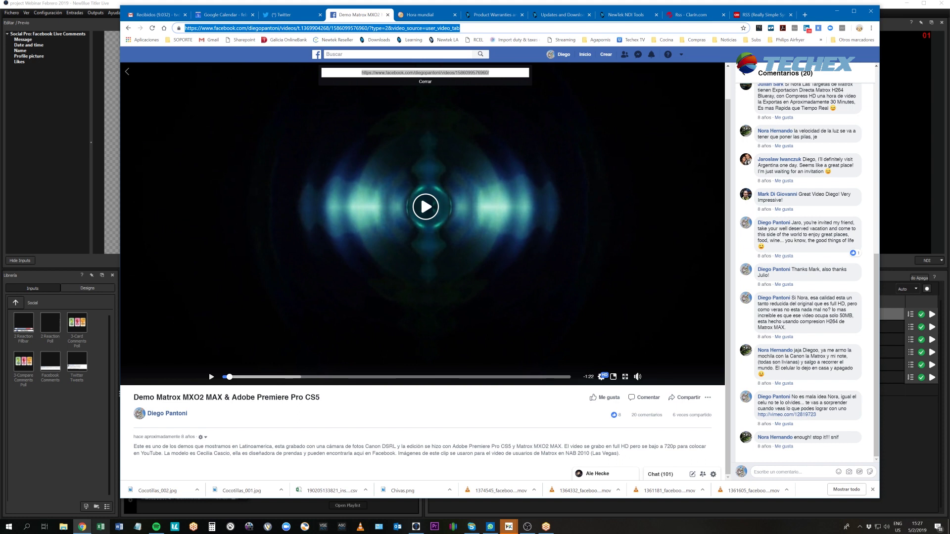
Return to Titler Live, add the 2 Reaction Fillbar design to the playlist and set its input to Social Pro's Facebook Reaction Polling
click(837, 11)
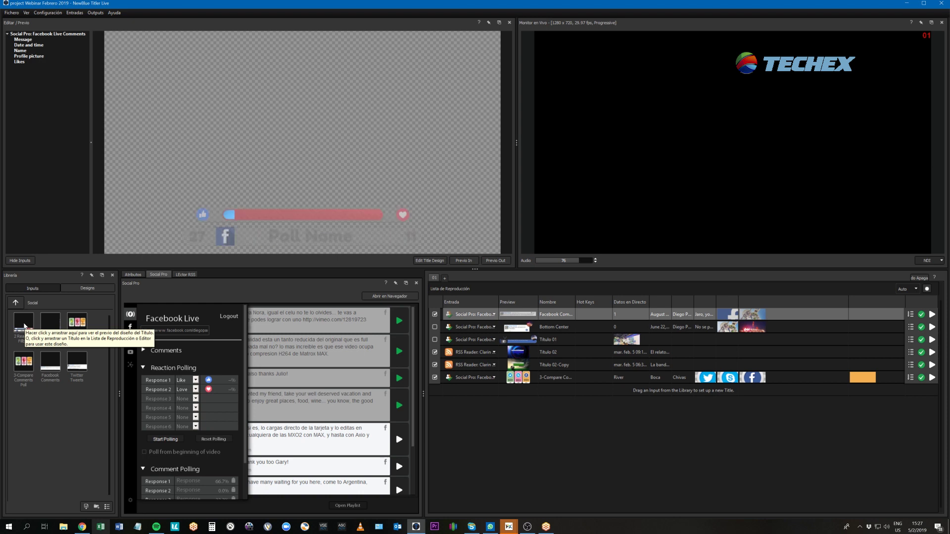
drag(24, 327, 479, 398)
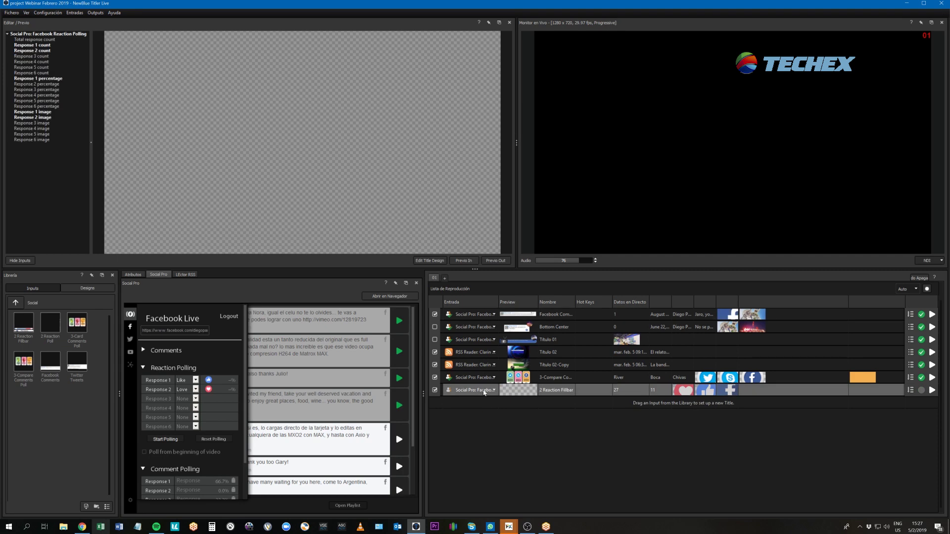
click(494, 391)
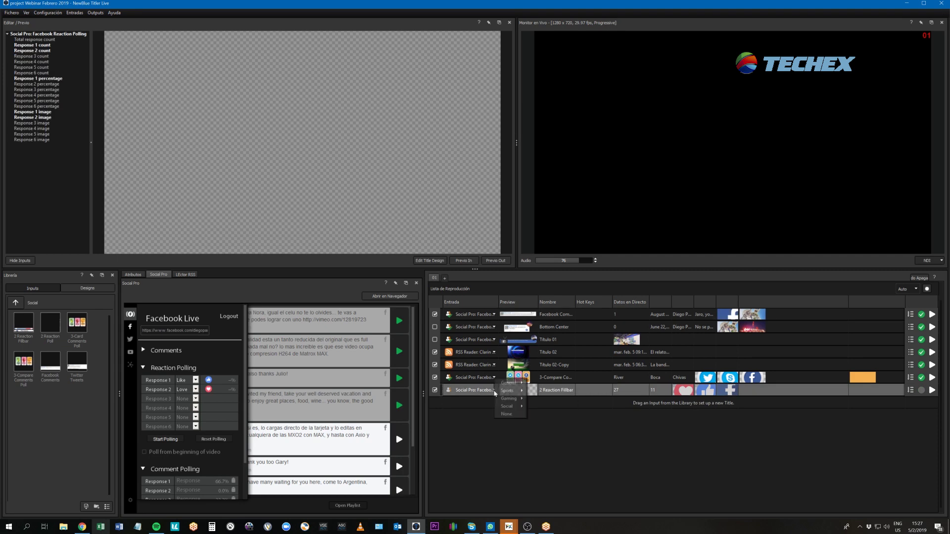
mouse_move(515, 406)
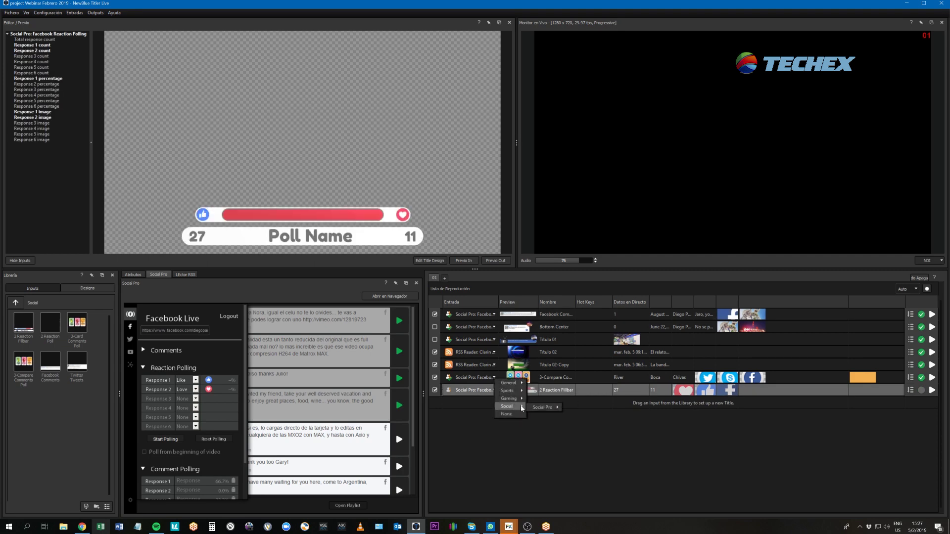
mouse_move(544, 407)
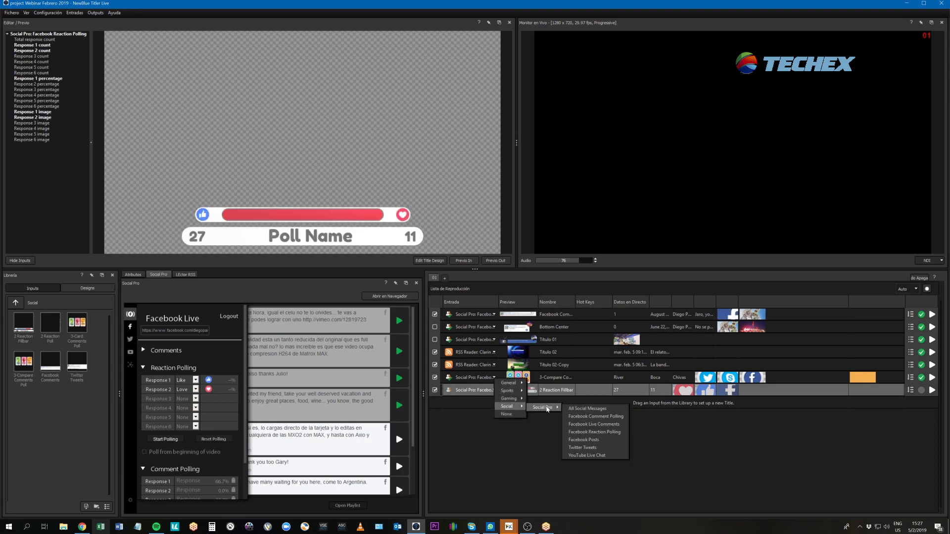
click(617, 433)
click(442, 272)
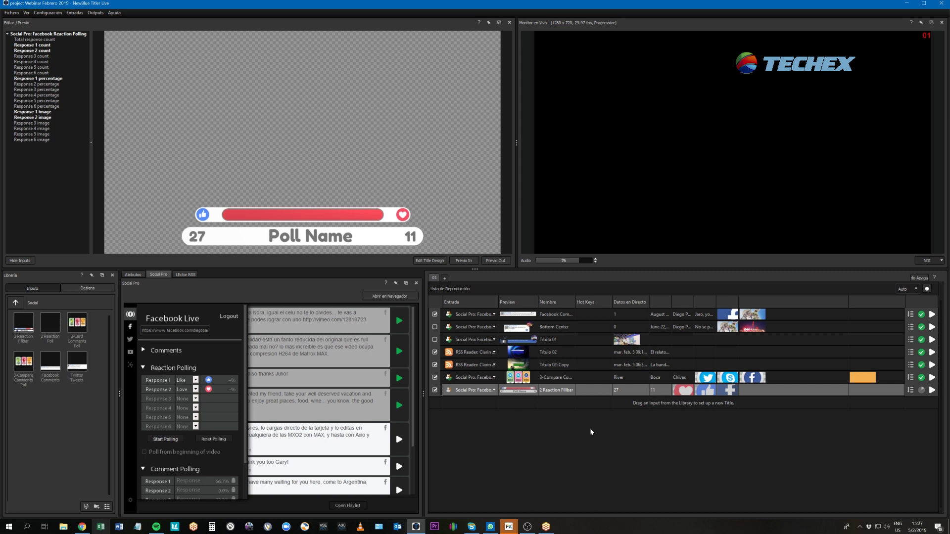
Play the 2 Reaction Fillbar title live and start reaction polling from the beginning of the video
click(145, 452)
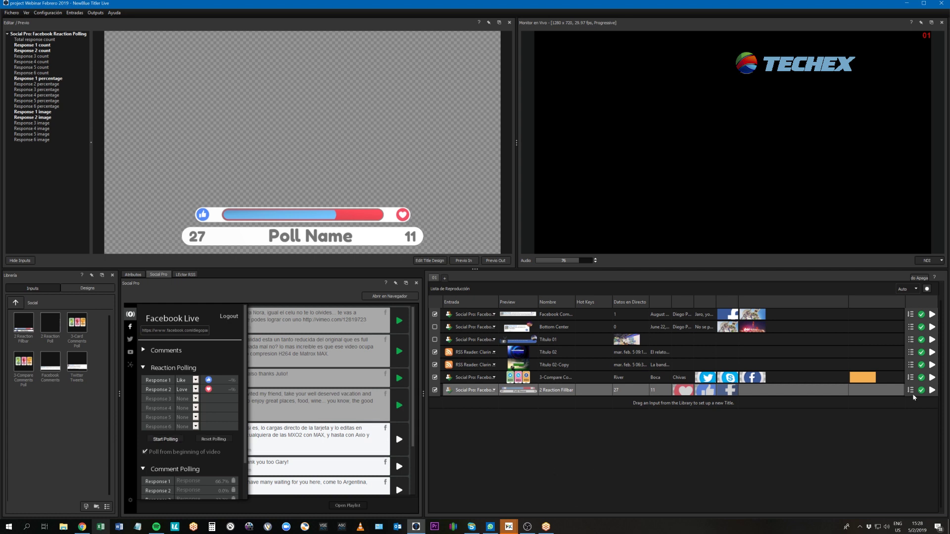
click(931, 390)
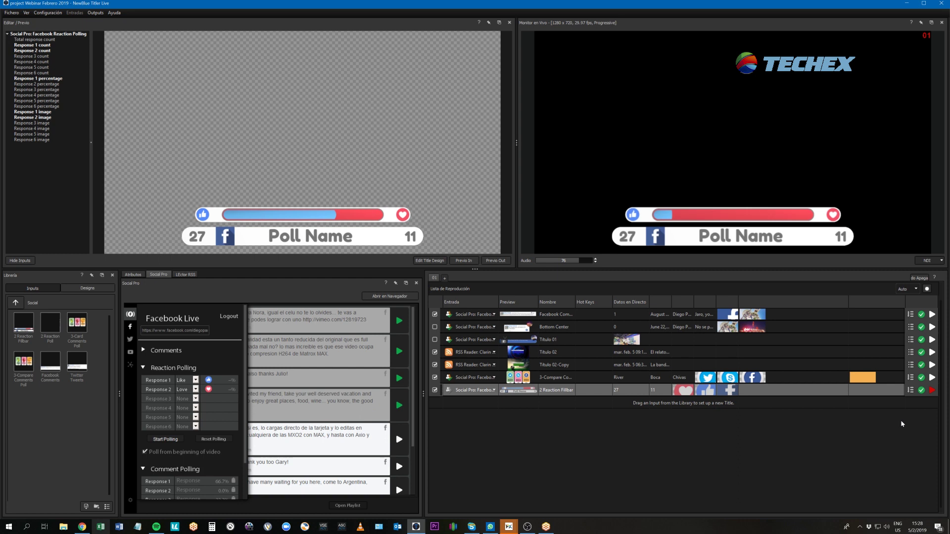
click(179, 440)
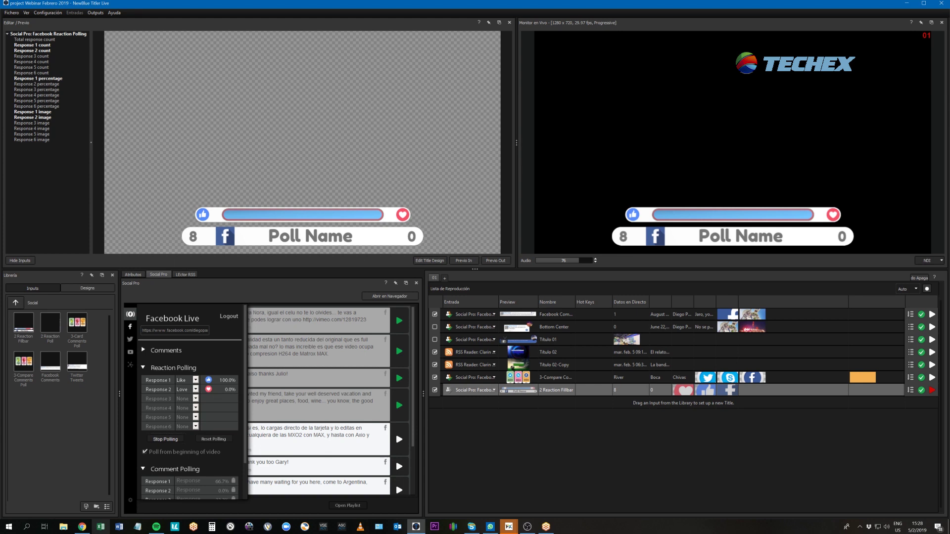
Set Response 3 of the reaction polling to Wow
click(195, 399)
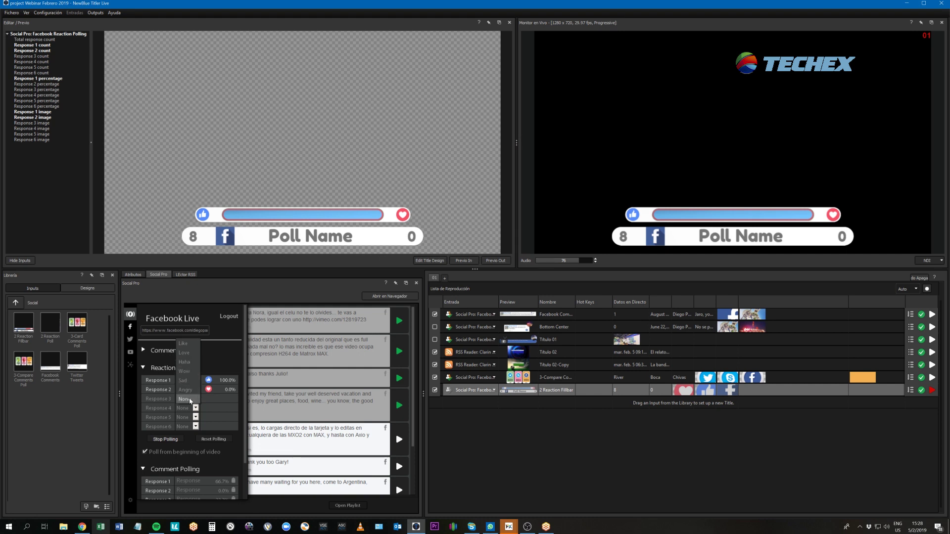
click(189, 371)
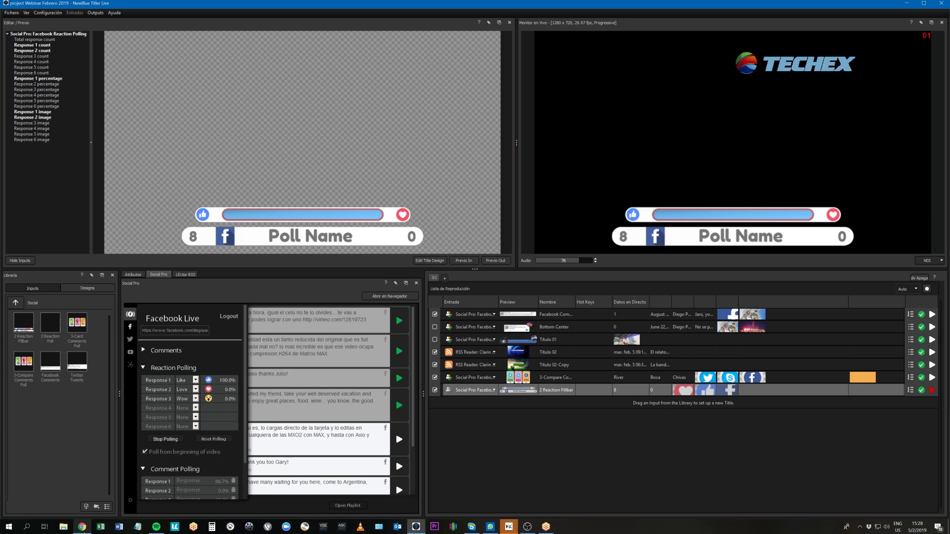
Switch to Chrome, react to the Facebook video with "Me encanta" and return to Titler Live
click(82, 528)
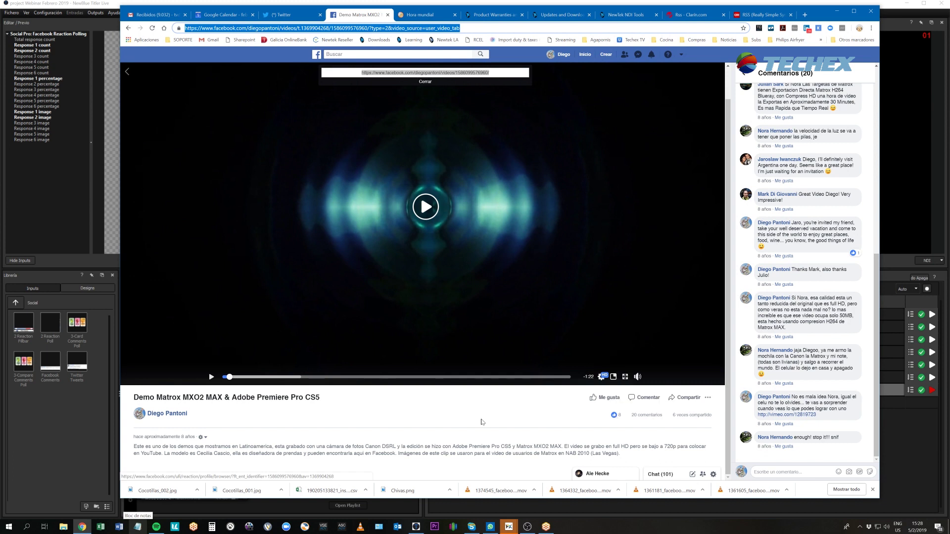
mouse_move(605, 398)
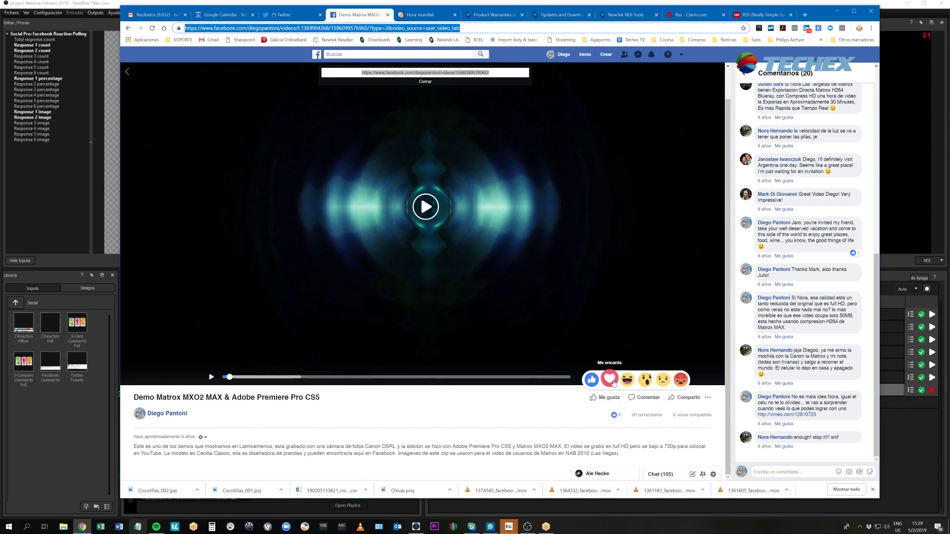
click(613, 381)
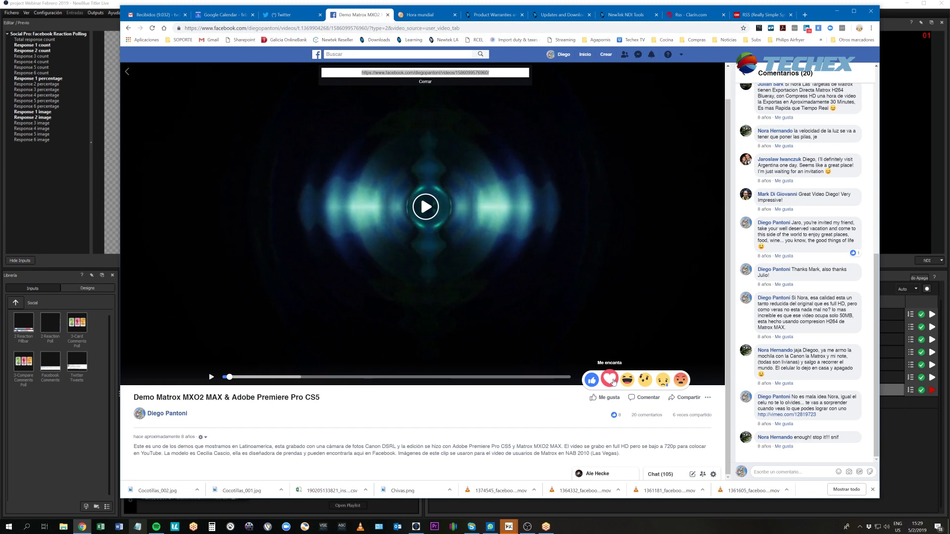
click(611, 380)
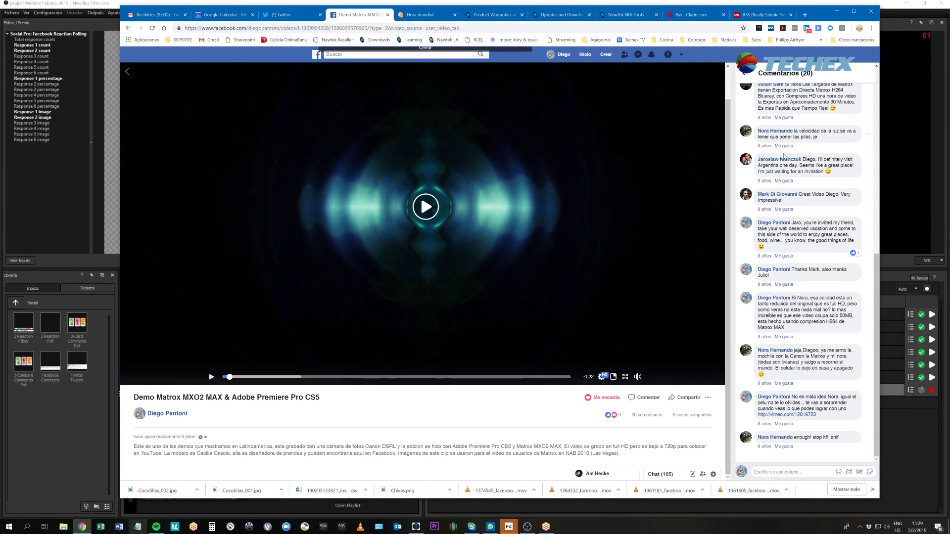
click(836, 11)
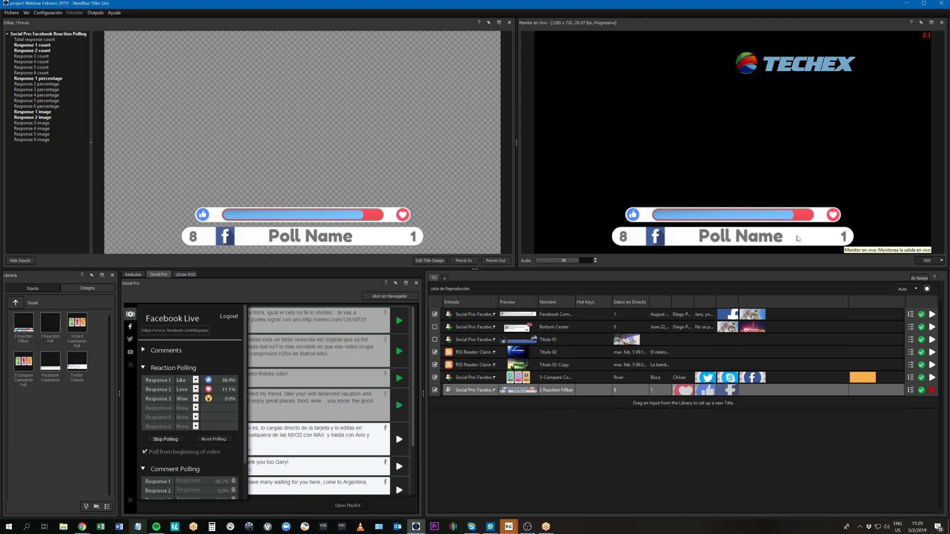
Set the 2 Reaction Fillbar title's name text to Reacciones and update the title on air with it
click(128, 276)
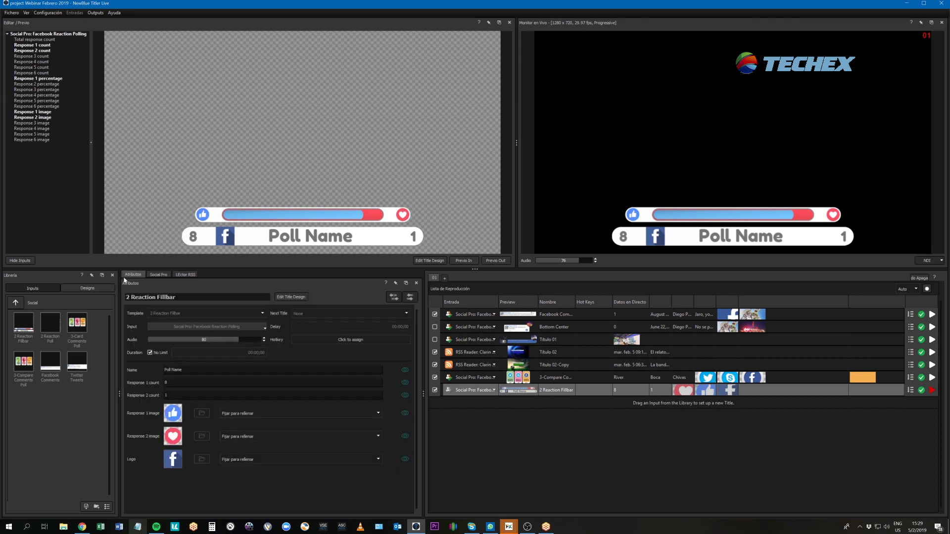
drag(183, 370, 132, 367)
text(REacciones)
key(Return)
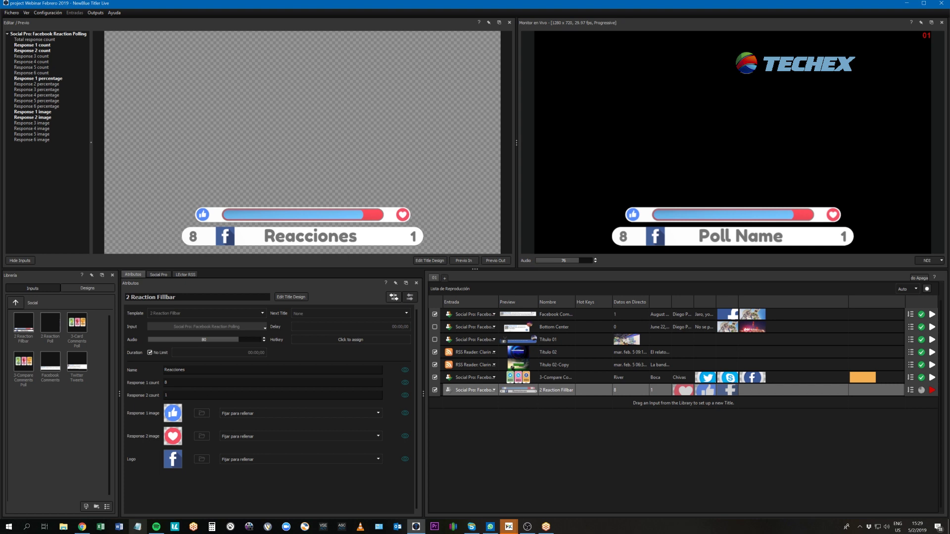
click(410, 297)
click(411, 297)
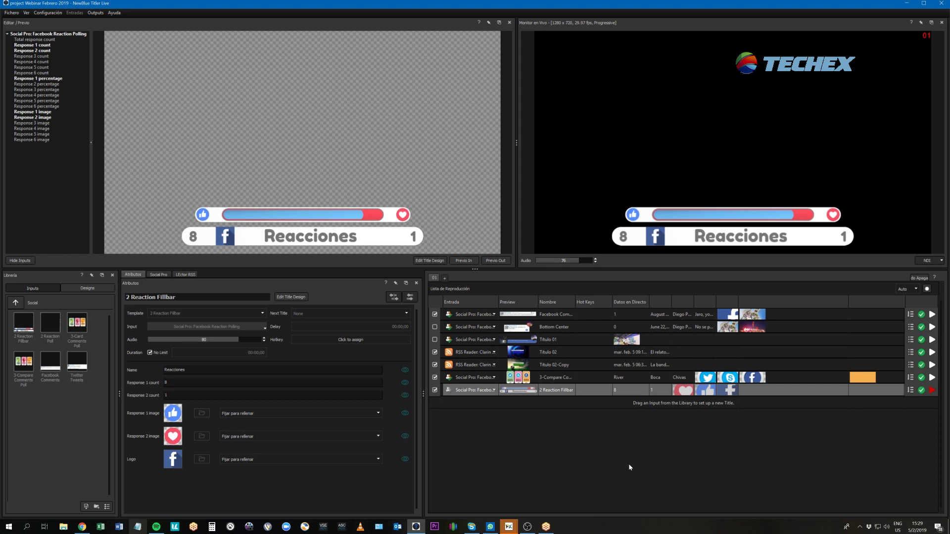
Collapse the Reaction Polling settings in Social Pro and take the 2 Reaction Fillbar title off air
click(83, 527)
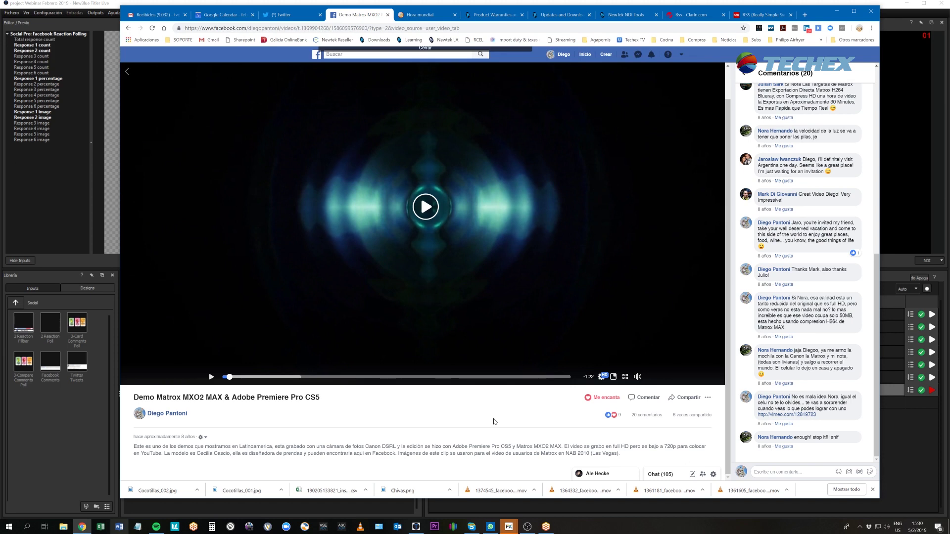
click(838, 11)
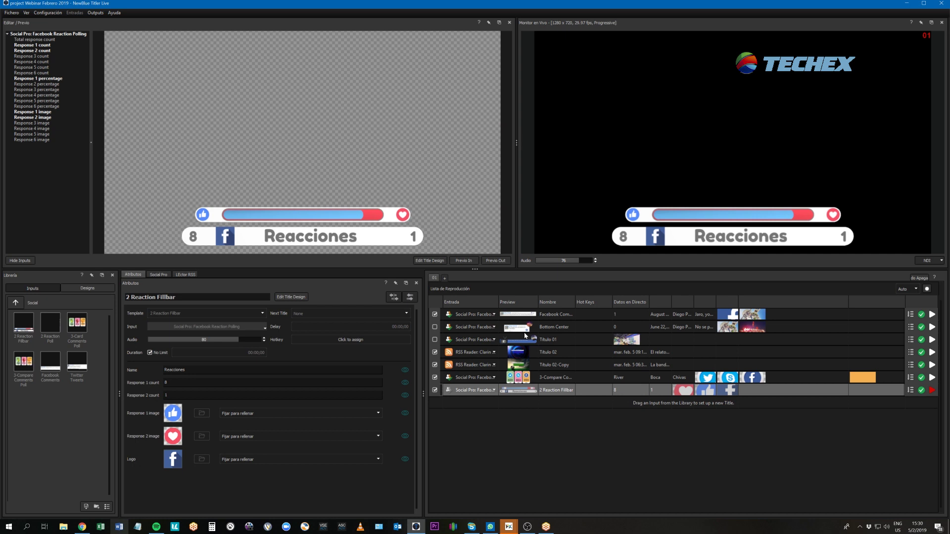
click(157, 275)
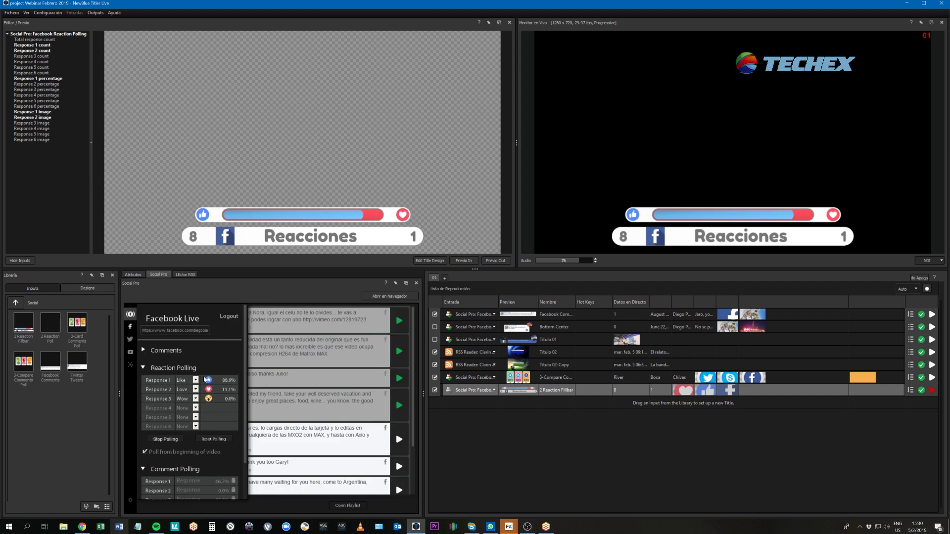
click(143, 369)
click(143, 369)
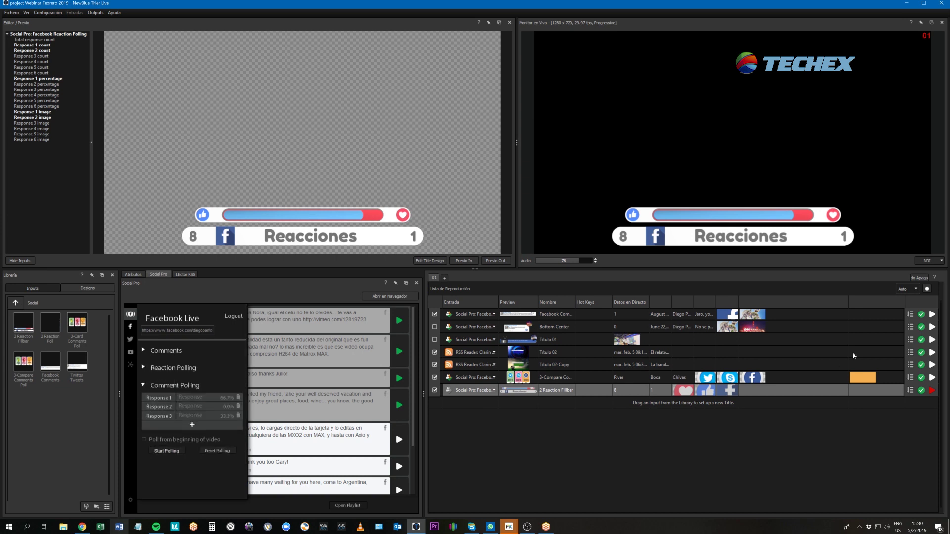
click(933, 390)
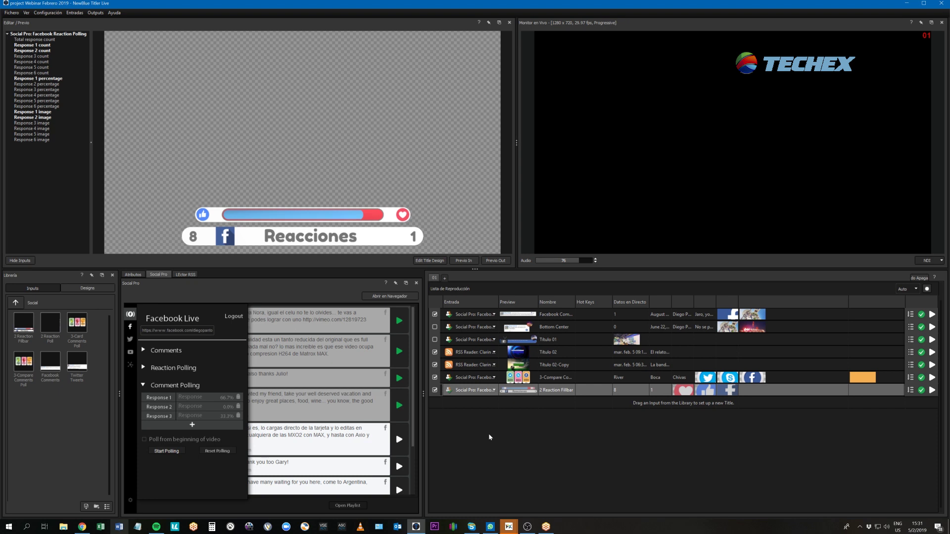
click(858, 379)
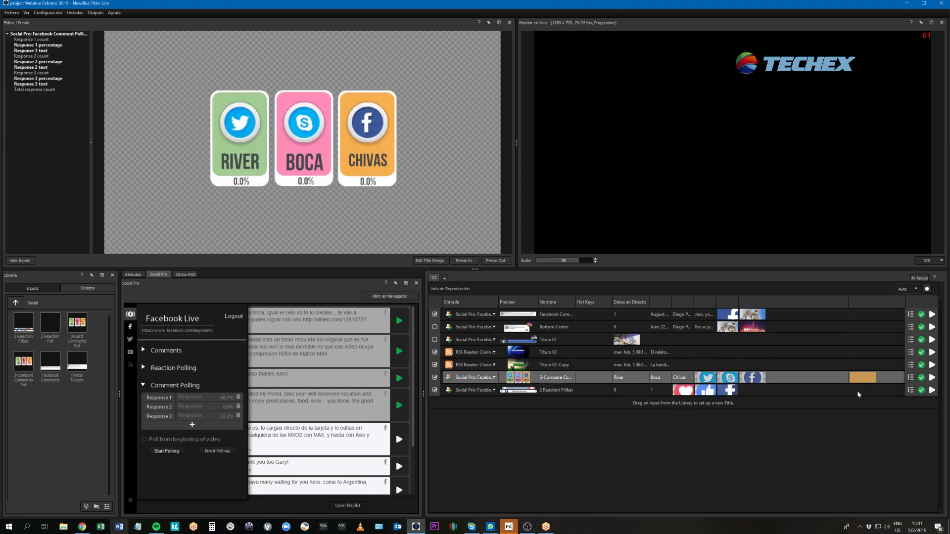
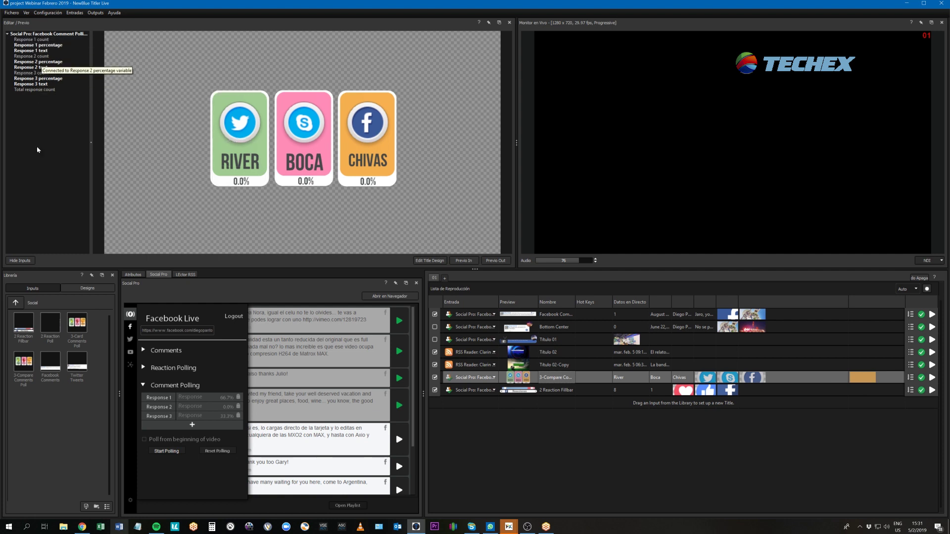
drag(78, 319, 496, 420)
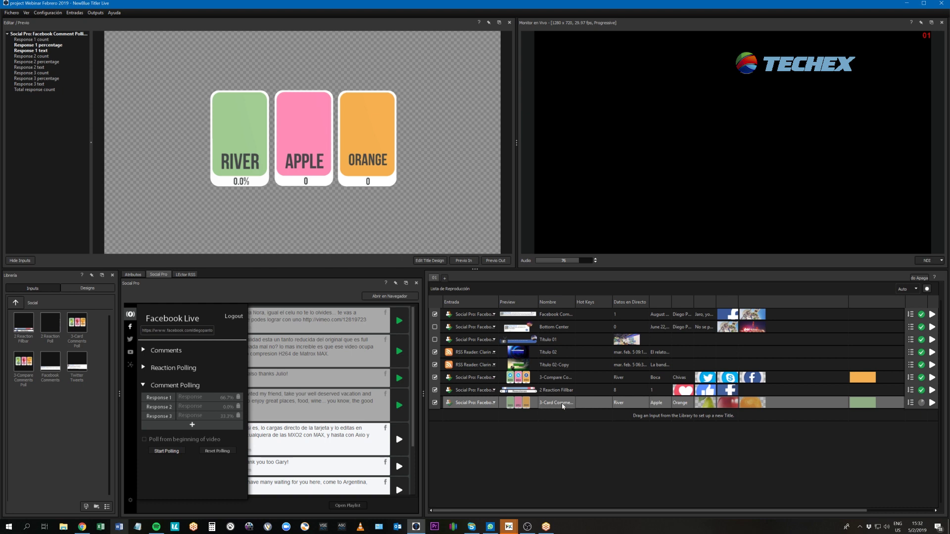
key(Delete)
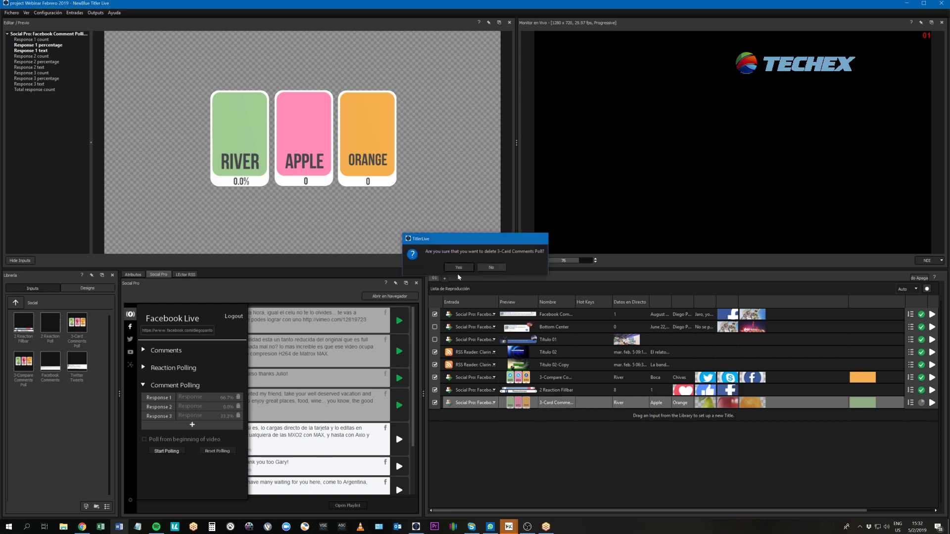
click(459, 267)
Examine the attributes of the 3-Compare Comments Poll title, especially its three response texts, background colors and response images
click(487, 377)
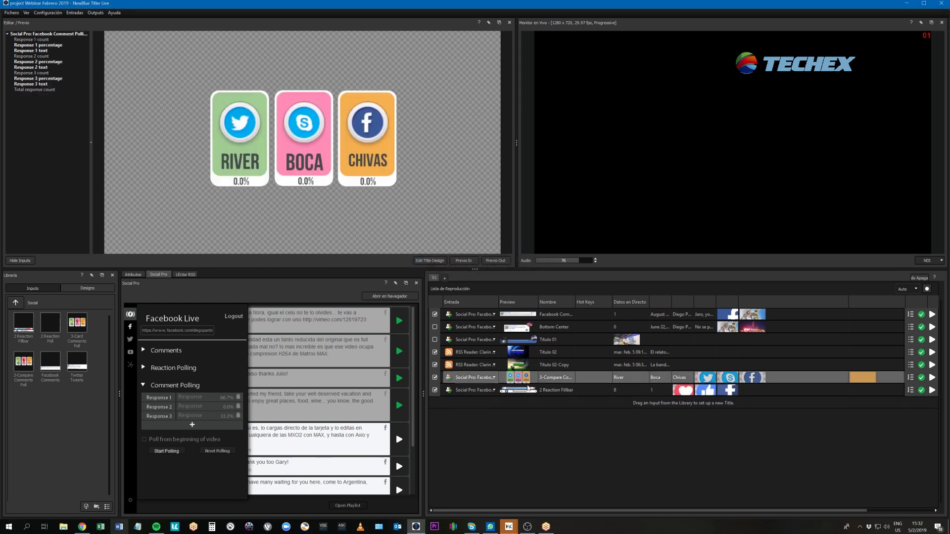
click(133, 275)
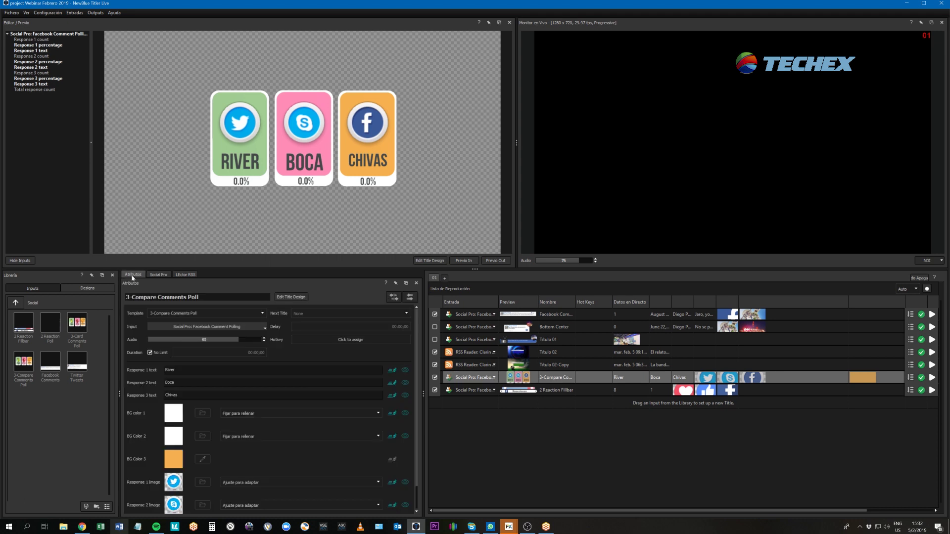
scroll(293, 413, down, 1)
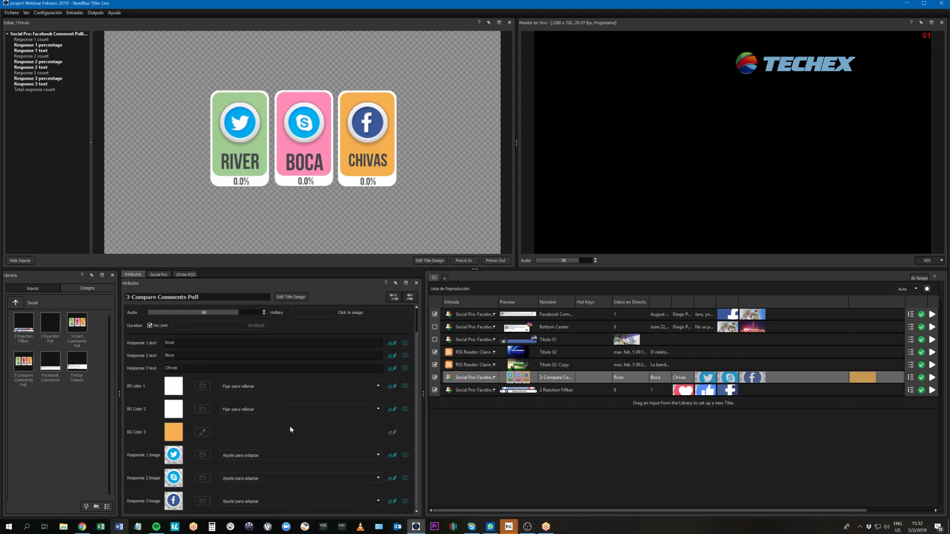
scroll(291, 430, up, 1)
click(171, 370)
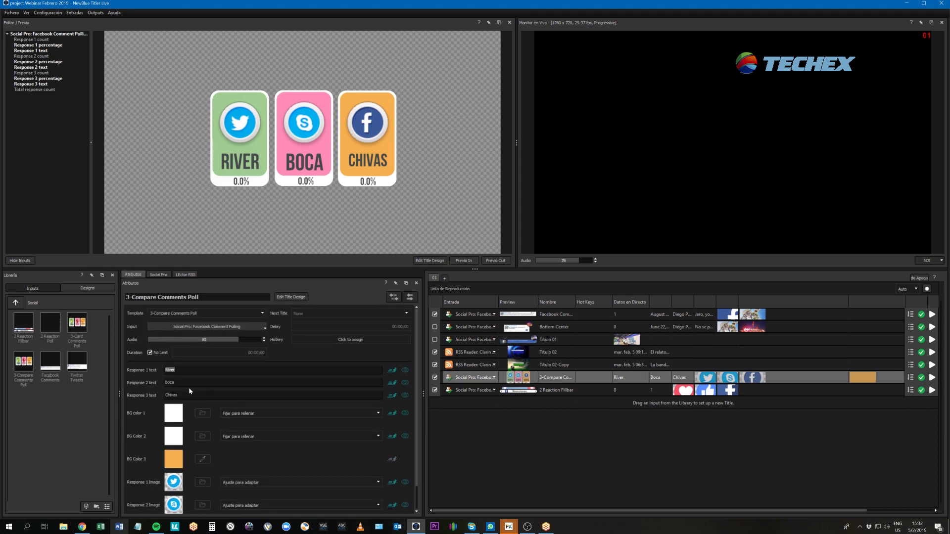
click(172, 395)
key(End)
click(171, 371)
click(171, 383)
key(Tab)
Set the Response 1 image of the 3-Compare Comments Poll title to EscudoRiver.png from the Graficos folder
scroll(251, 457, down, 2)
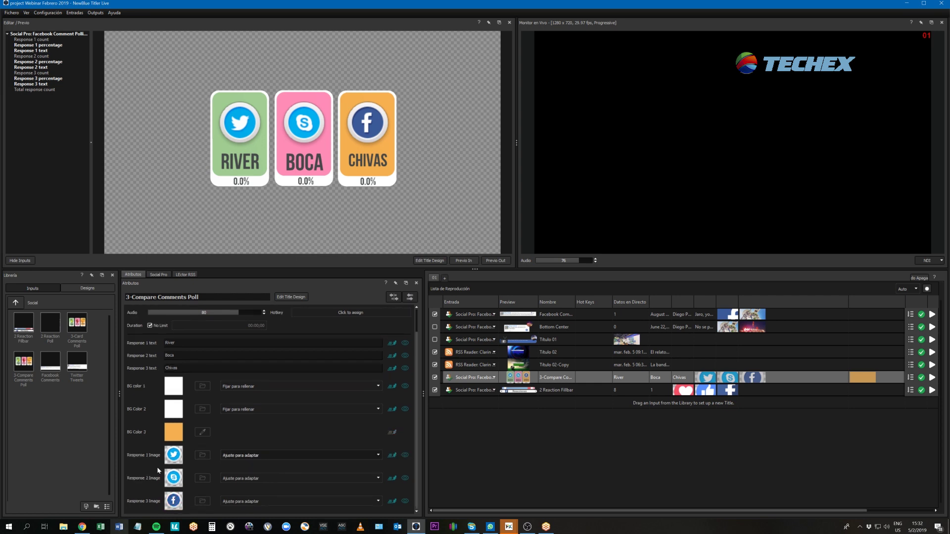
click(174, 457)
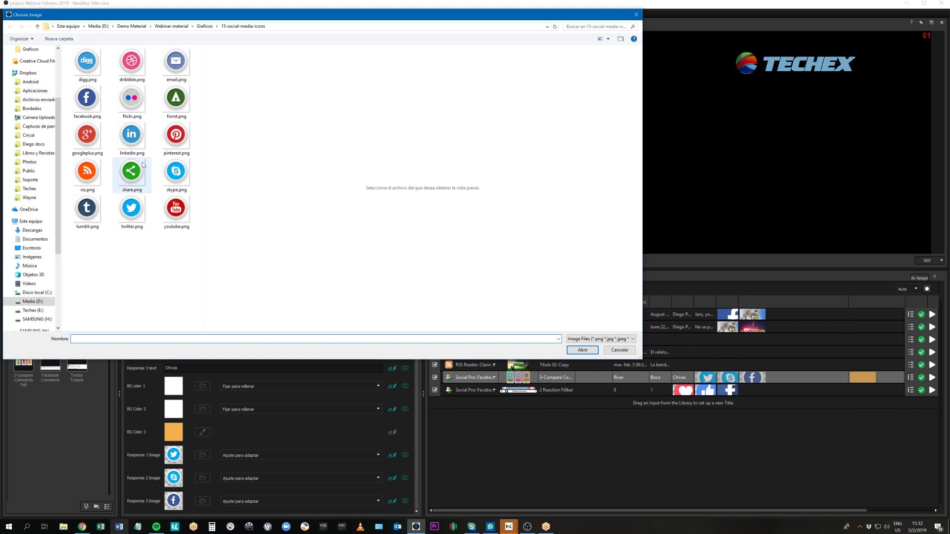
click(178, 27)
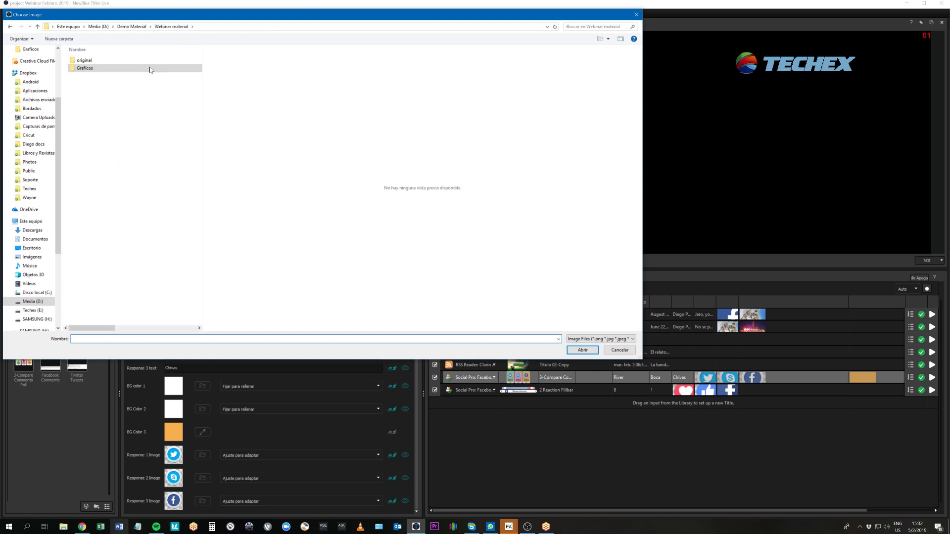
double_click(86, 69)
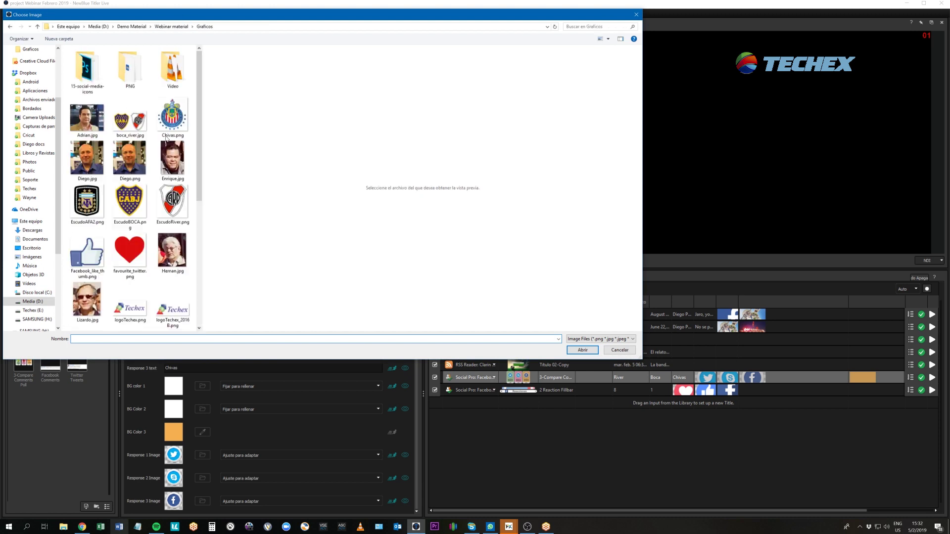
double_click(175, 206)
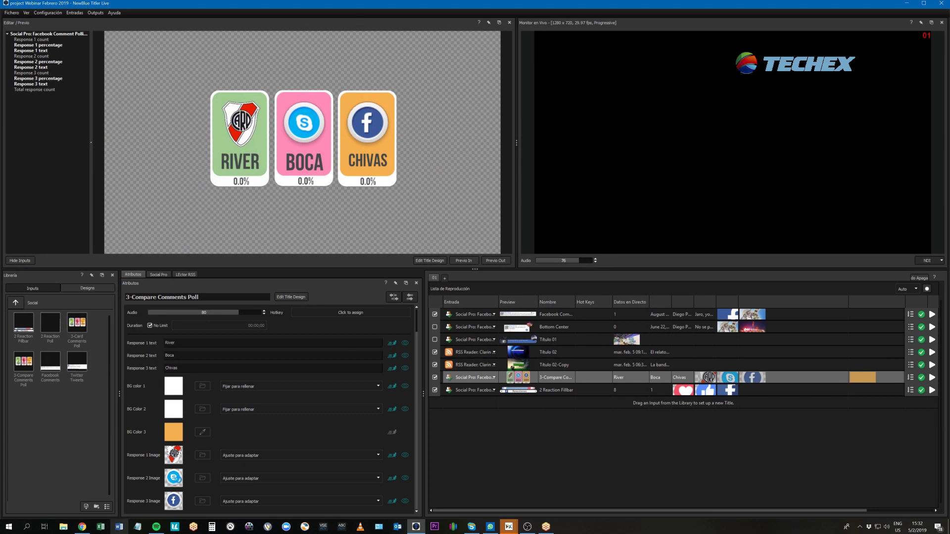
Set the Response 2 image to EscudoBOCA.png and the Response 3 image to Chivas.png
click(176, 479)
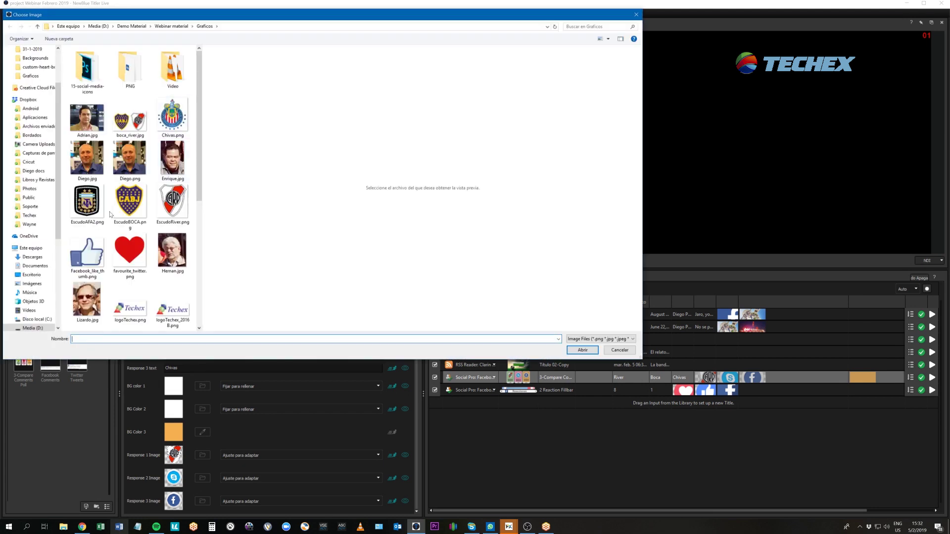
double_click(129, 202)
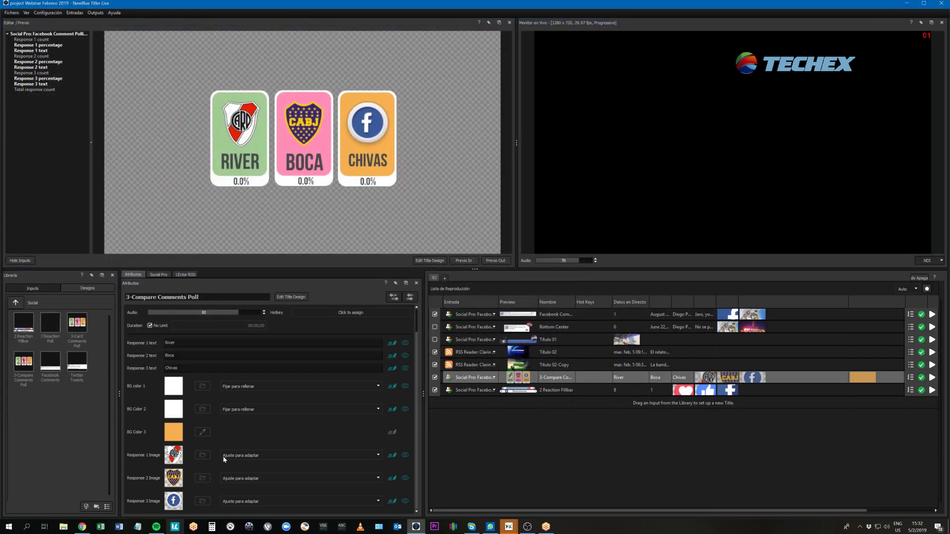
click(173, 501)
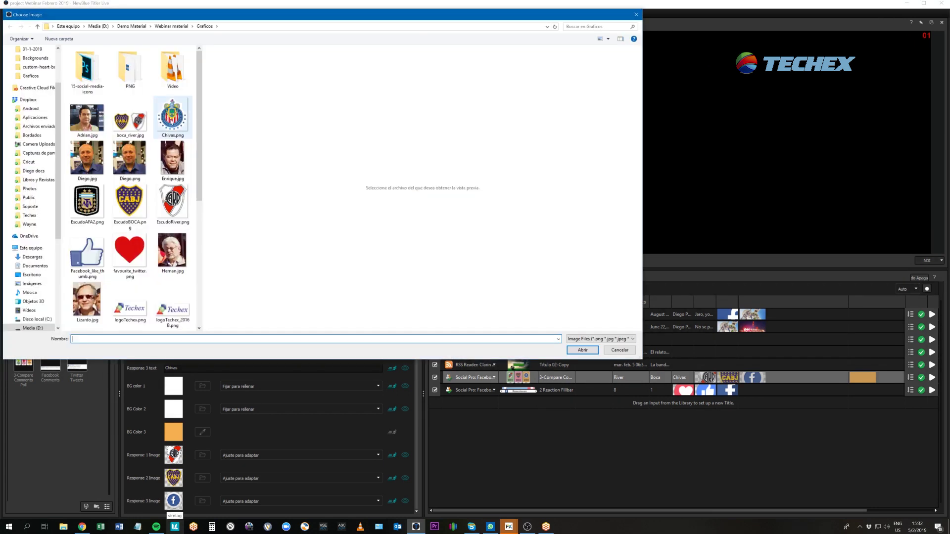
double_click(172, 122)
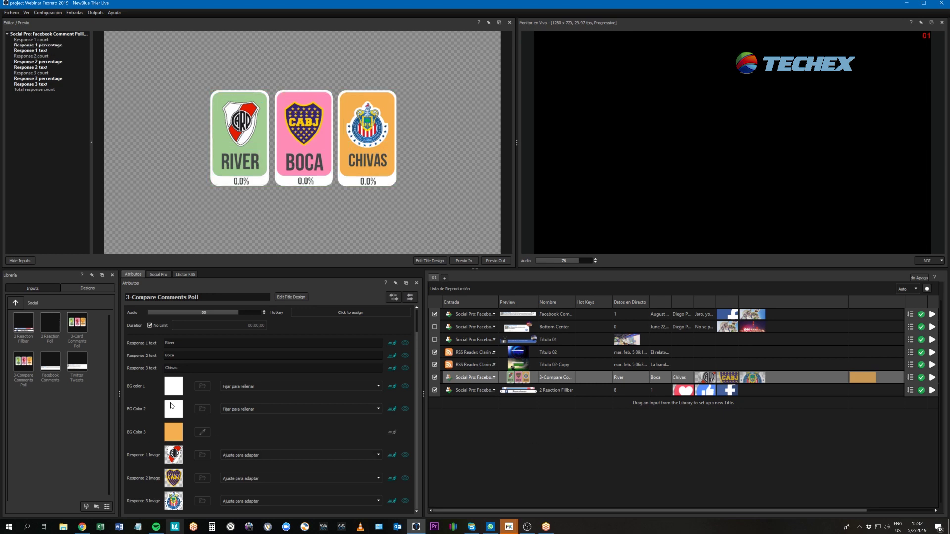
Open Social Pro's Comment Polling settings and check which response text and percentage variables are connected to the title
click(165, 276)
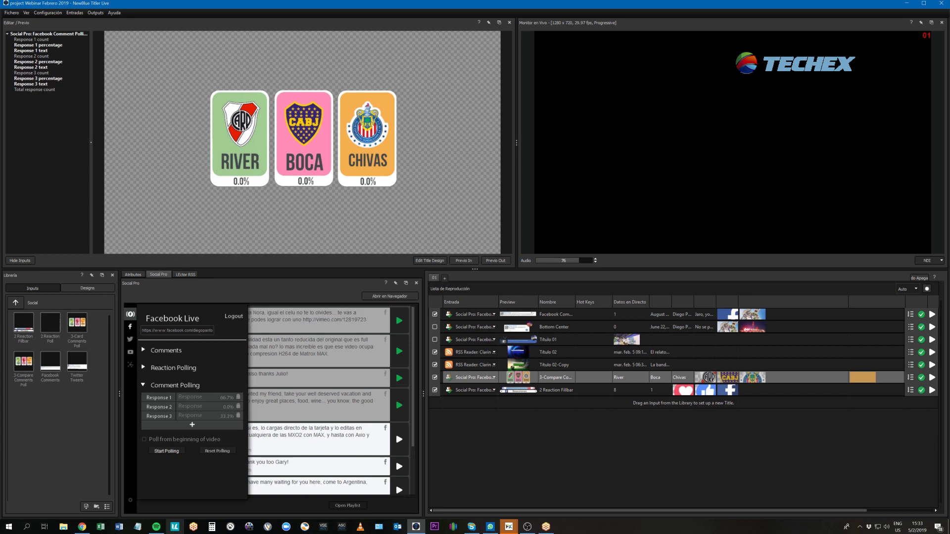
click(40, 56)
click(43, 51)
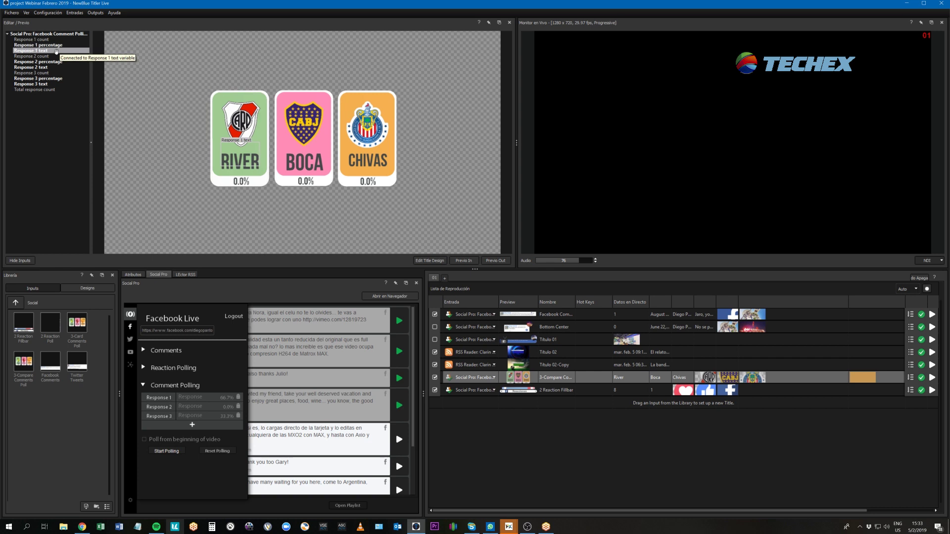
click(55, 62)
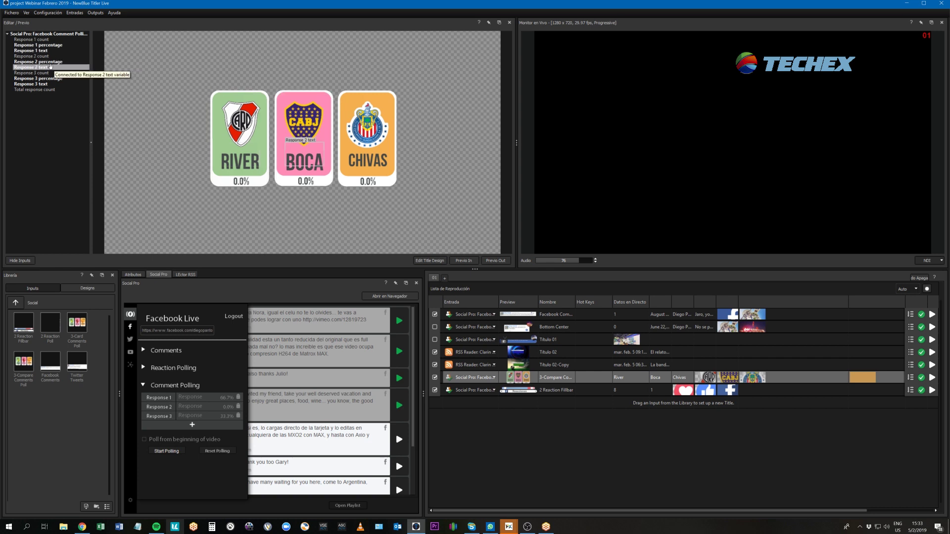
click(50, 79)
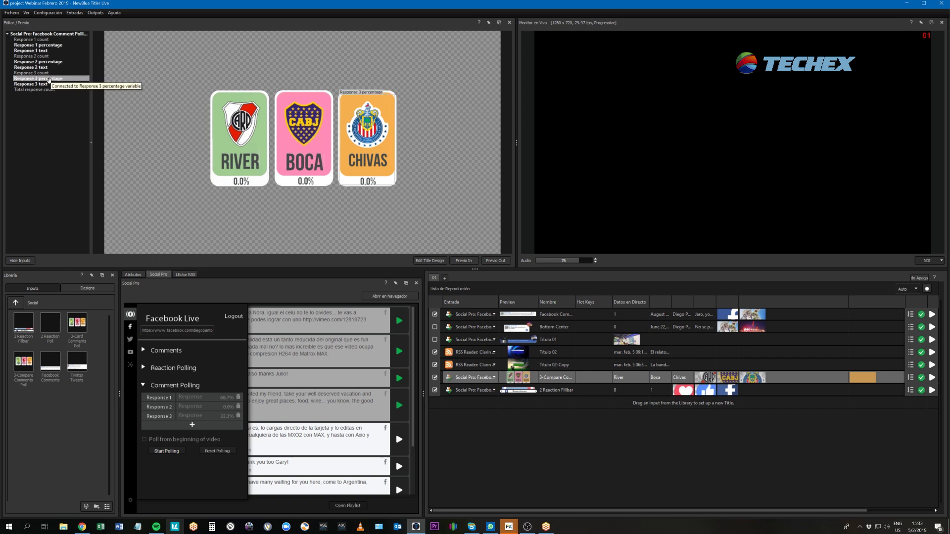
click(46, 83)
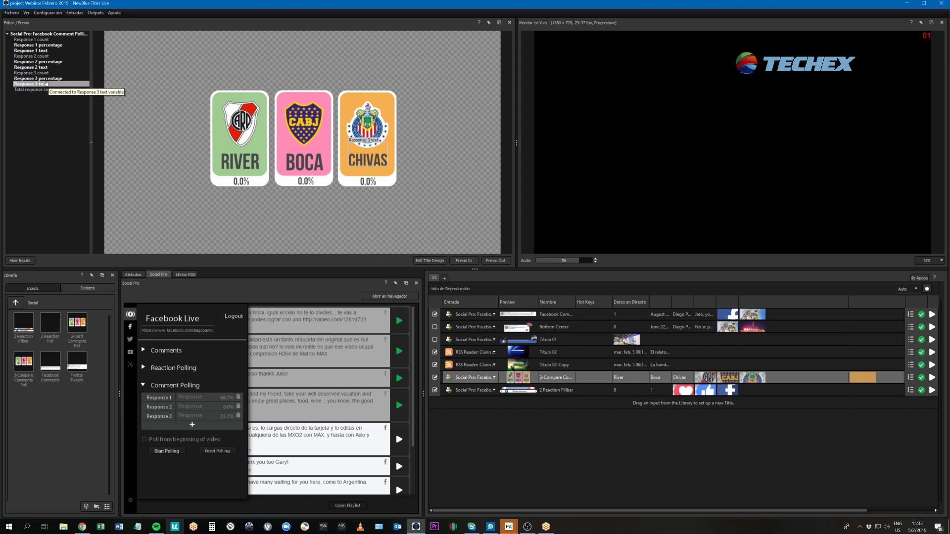
Set the comment poll responses to River, Boca and Chivas, enable polling from the beginning of the video, and start polling
click(145, 440)
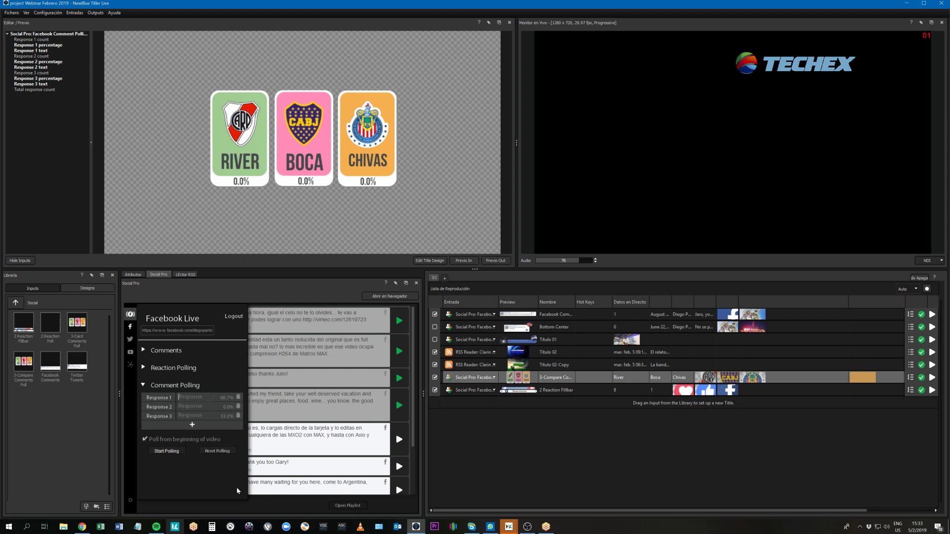
text(River)
key(Tab)
text(Boca)
key(Tab)
text(C)
key(Return)
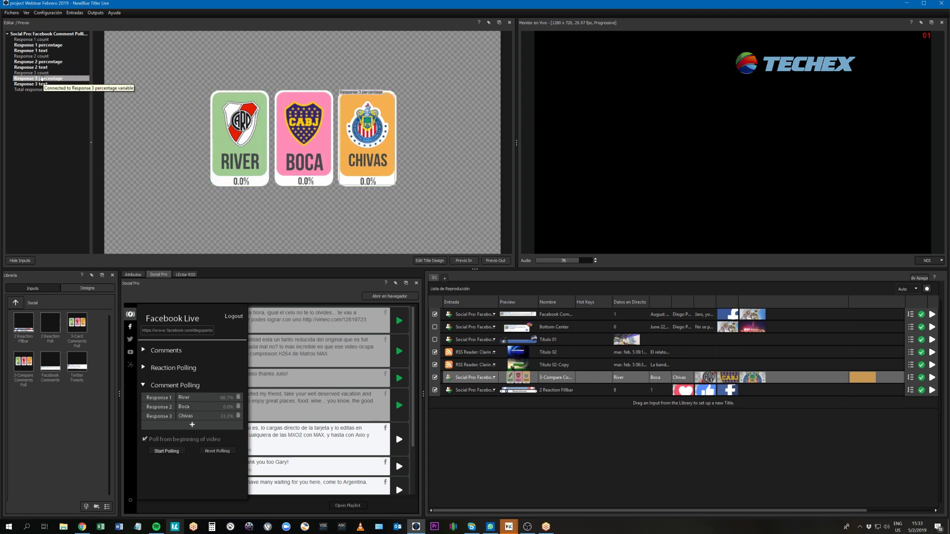
click(171, 452)
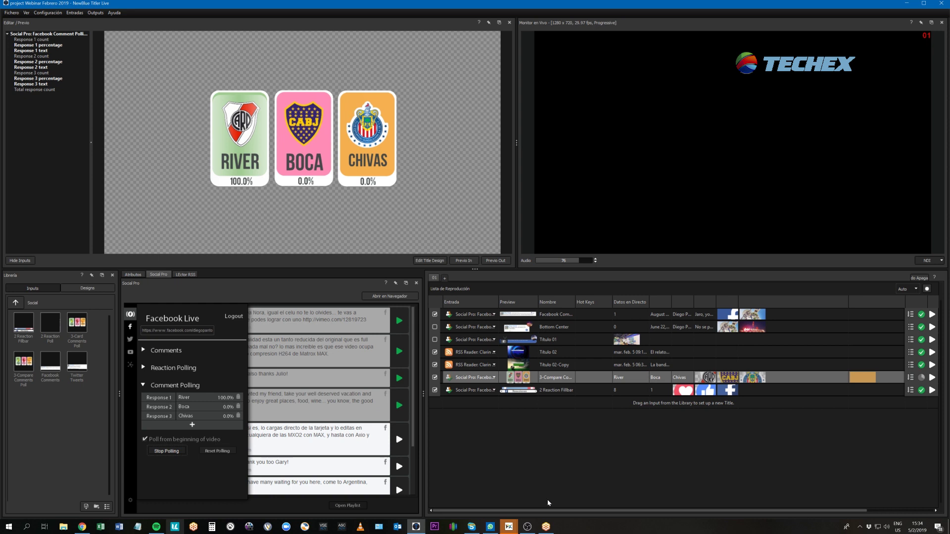
Switch to Chrome, post the comment Boca on the Facebook video and return to Titler Live to check the poll preview
click(82, 527)
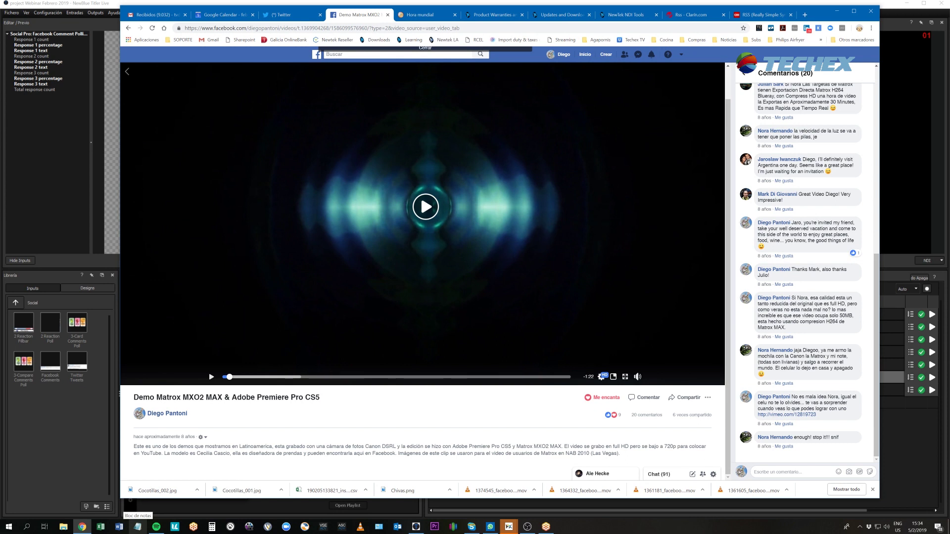
click(792, 472)
text(Boo)
text(a)
key(Return)
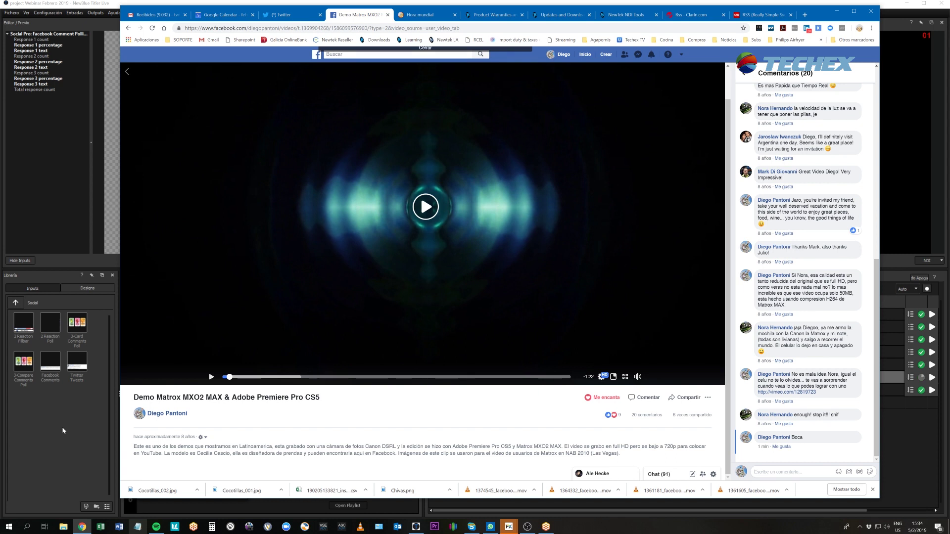
key(alt+Tab)
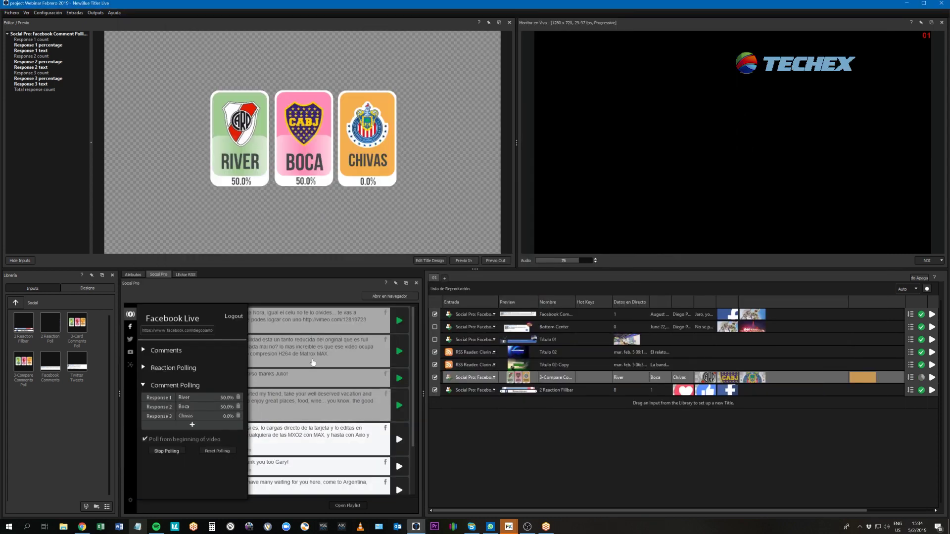
click(309, 171)
click(310, 209)
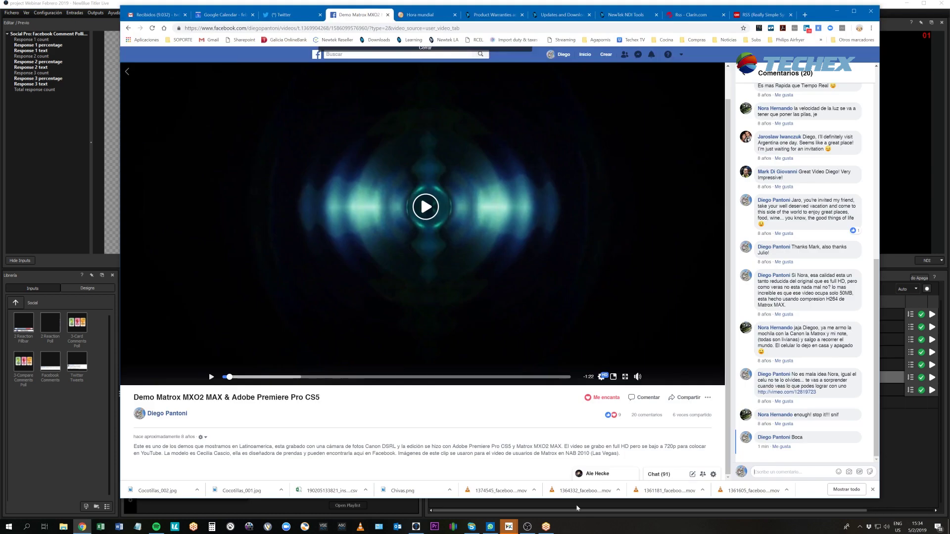
Switch to Chrome, post the comment Chivas on the Facebook video and return to Titler Live
click(82, 527)
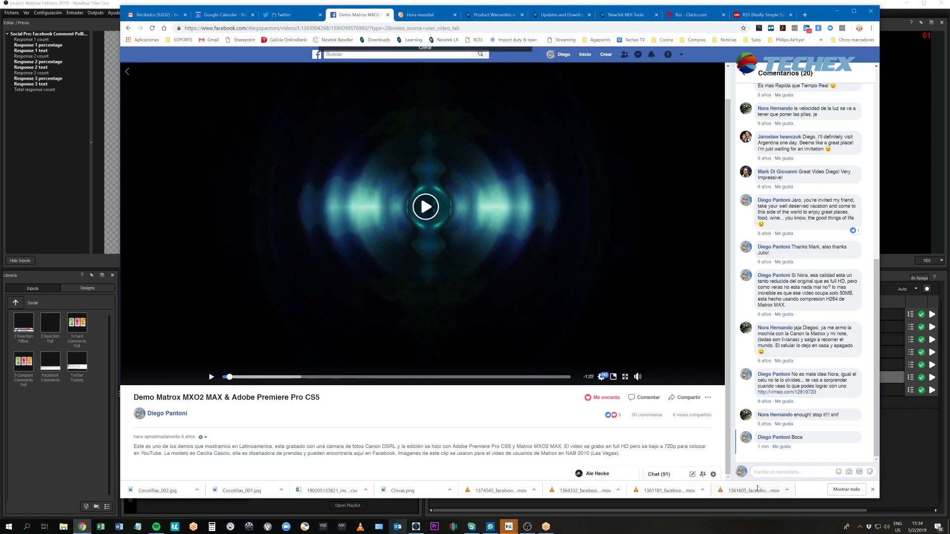
text(Chivas)
key(Return)
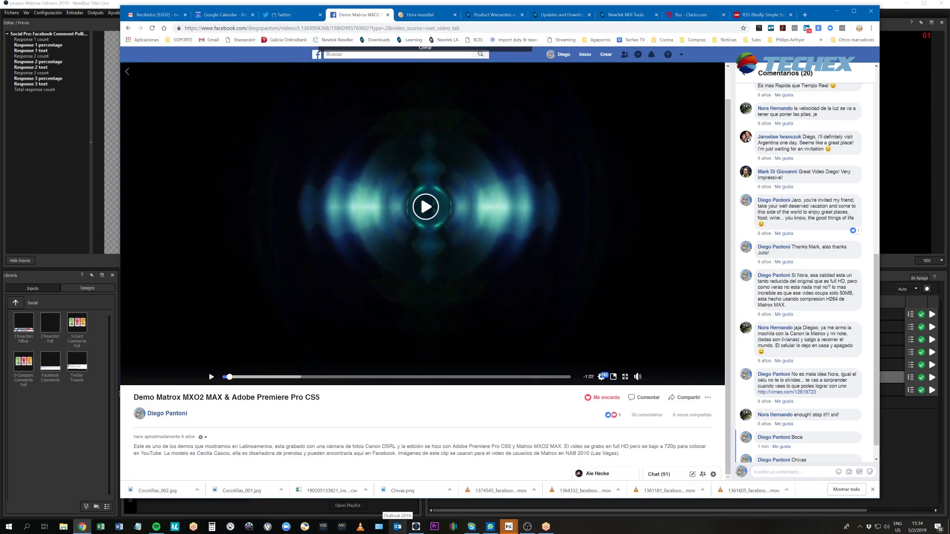
click(36, 203)
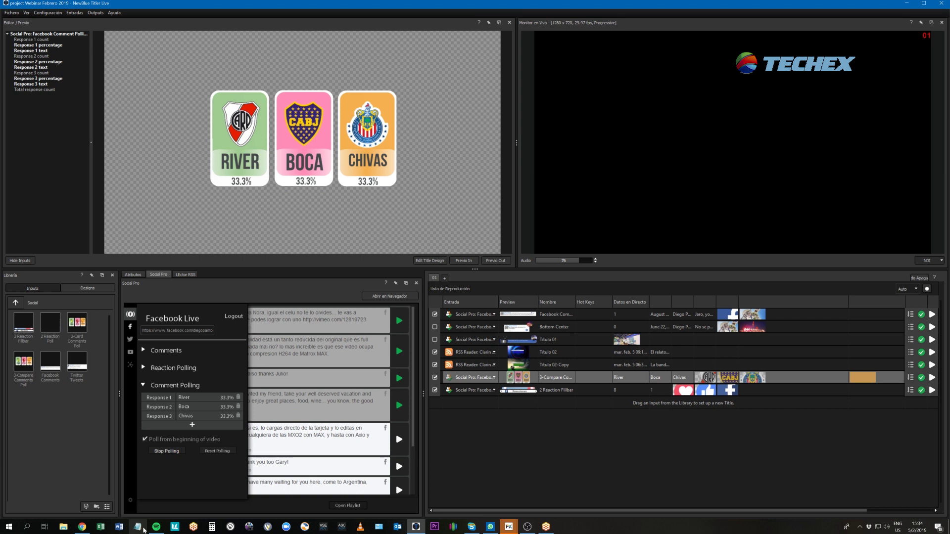
Switch to Chrome, post the comment River on the Facebook video and return to Titler Live
click(83, 526)
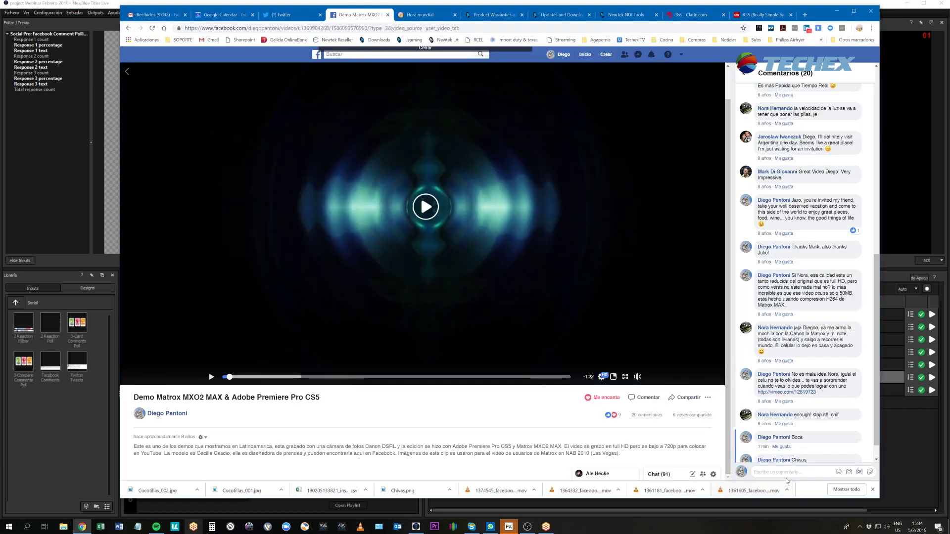
text(River)
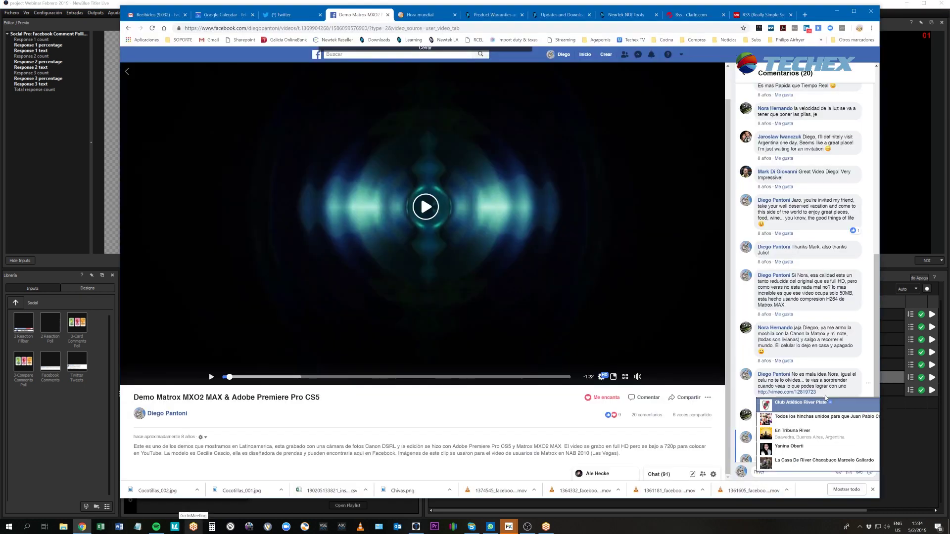
scroll(821, 377, down, 1)
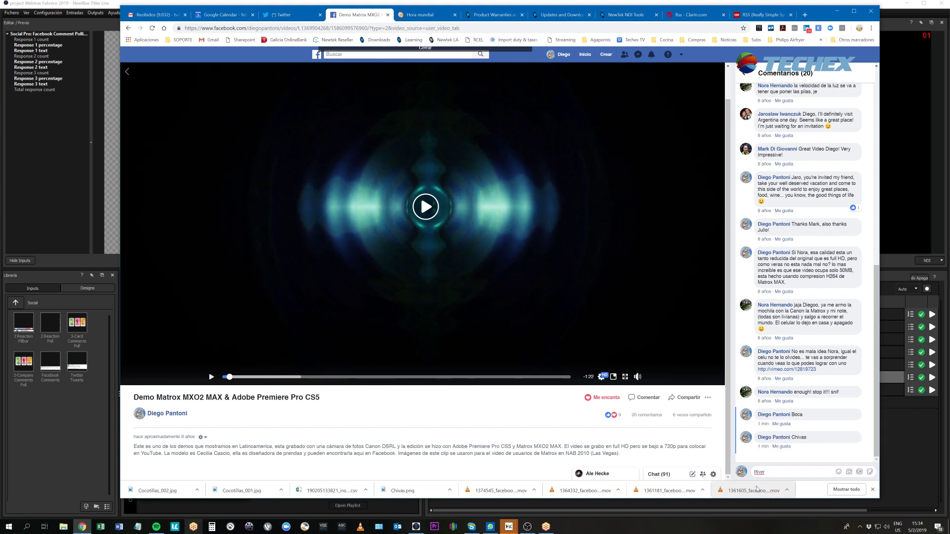
key(Return)
scroll(814, 438, down, 1)
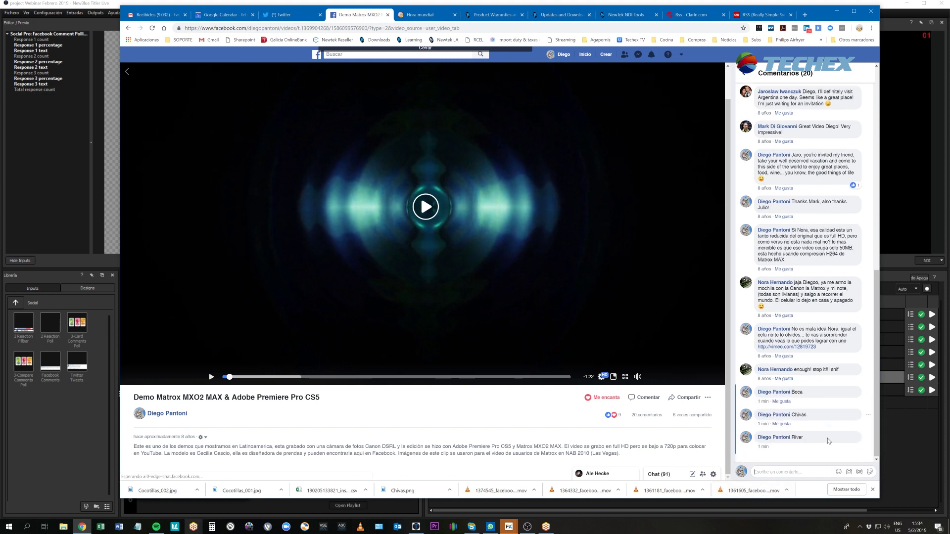
click(62, 456)
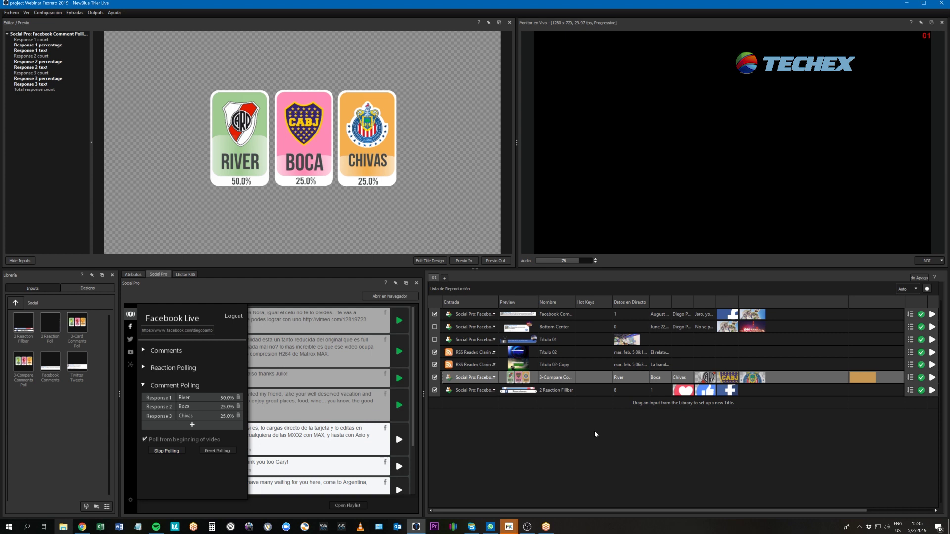
Play the 2 Reaction Fillbar title on air and replace it with the 3-Compare Comments Poll title
click(263, 119)
click(933, 390)
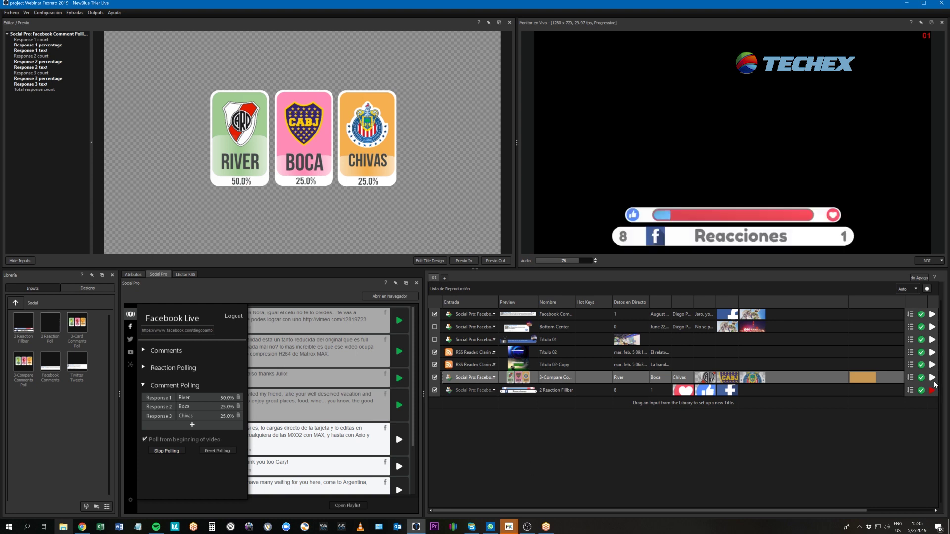
click(932, 377)
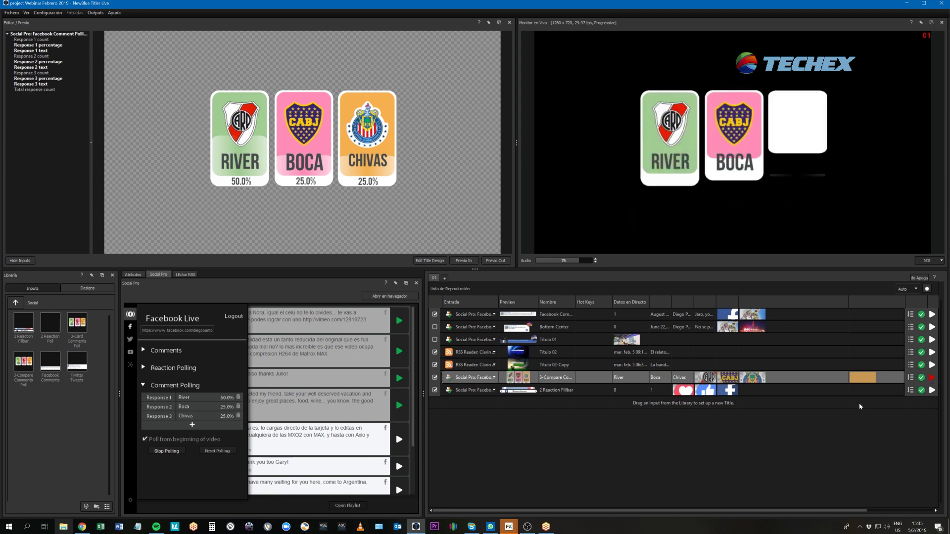
Switch to Chrome, post another Chivas comment on the Facebook video and minimize the browser to return to Titler Live
click(83, 529)
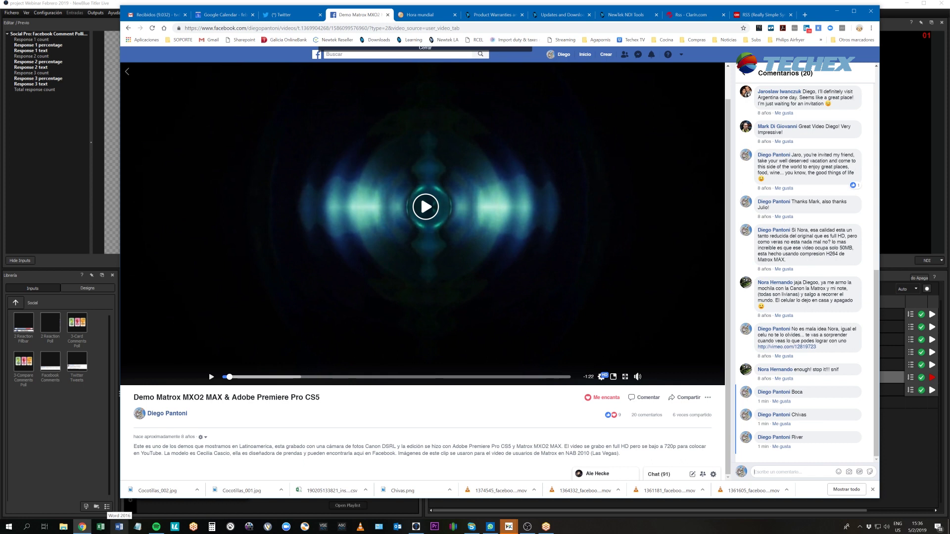
text(chivas)
key(BackSpace)
key(BackSpace)
key(BackSpace)
key(BackSpace)
key(BackSpace)
text(Chivas)
key(Return)
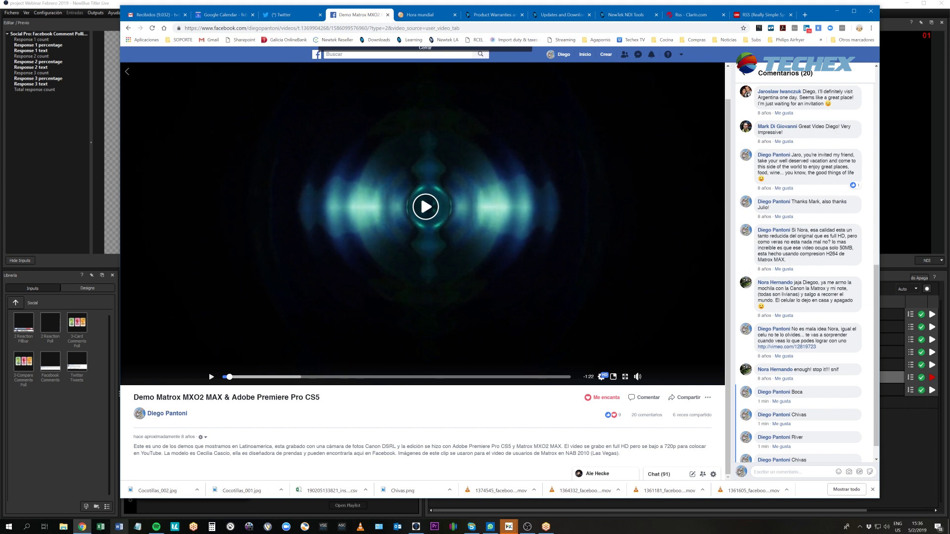
text(Biv)
key(Return)
click(836, 11)
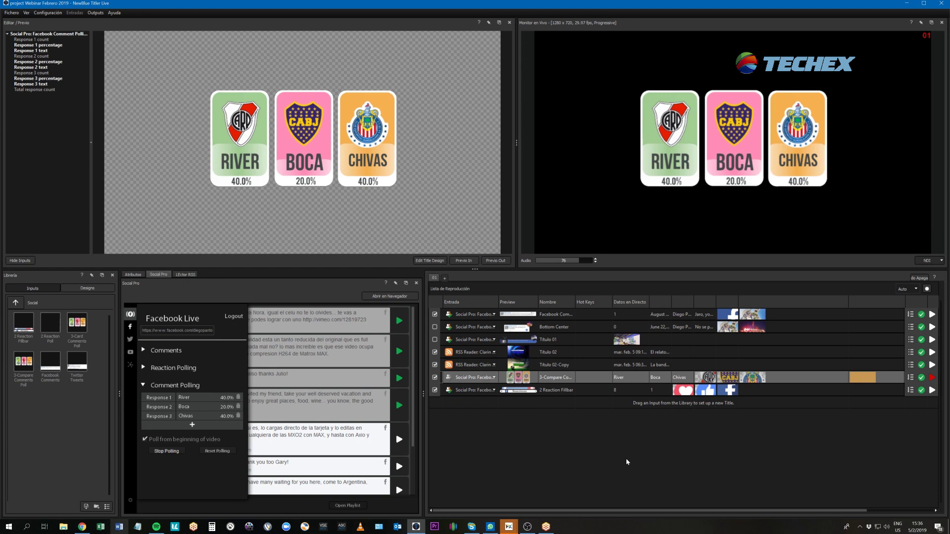
Take the 3-Compare Comments Poll title off air and play the Bottom Center title
click(933, 378)
click(933, 327)
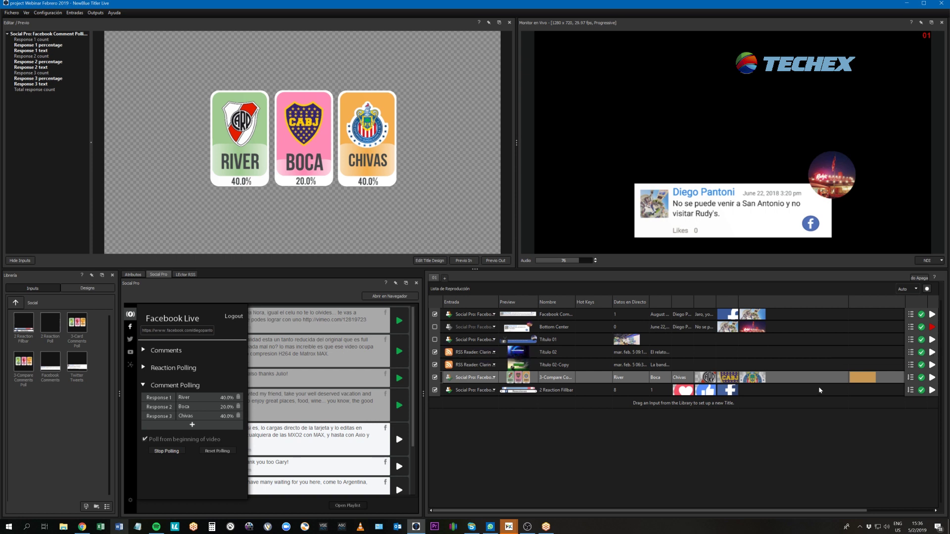
Play the 3-Compare Comments Poll and 2 Reaction Fillbar titles together on air, with the Bottom Center title taken off
click(933, 390)
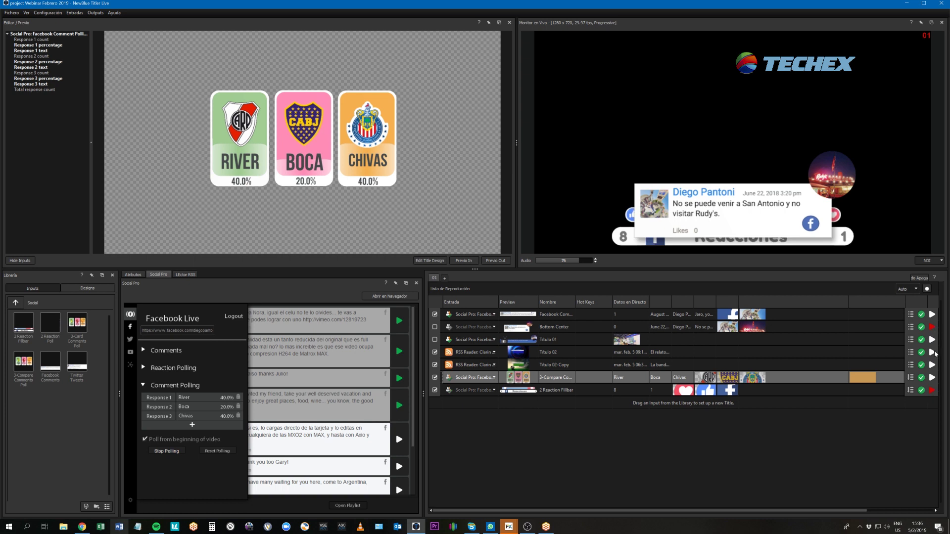
click(932, 378)
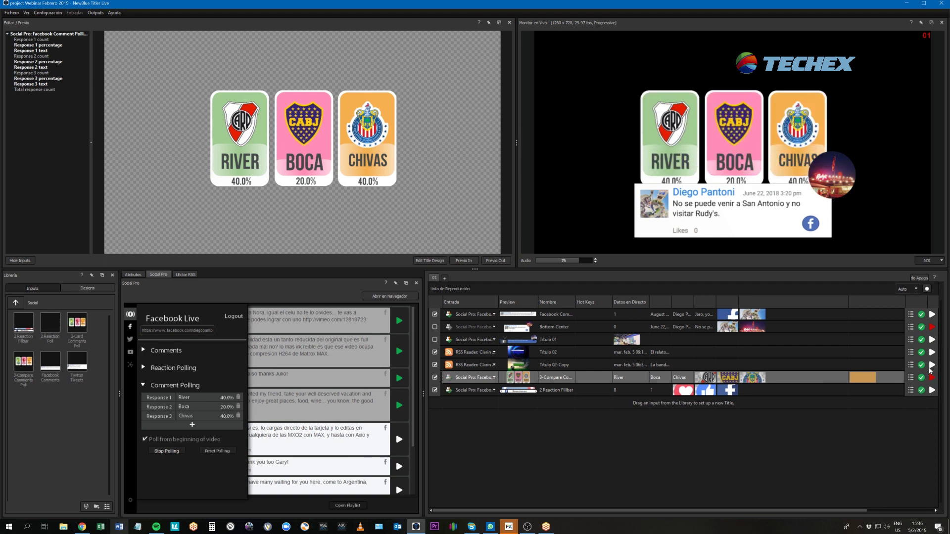
click(933, 327)
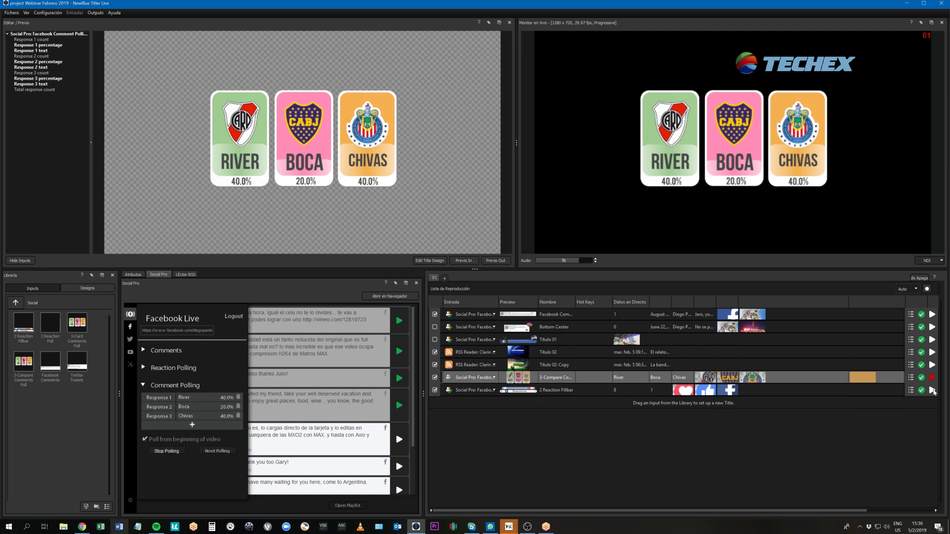
click(933, 391)
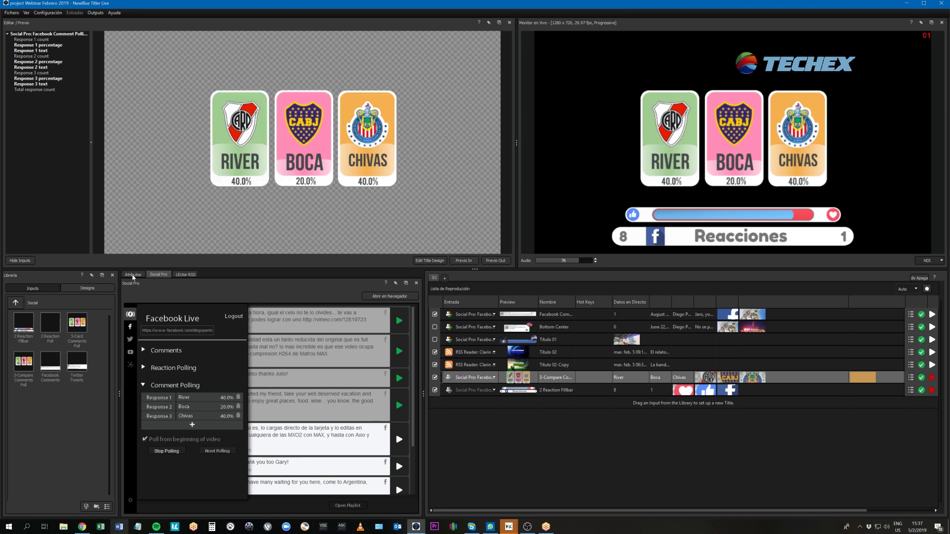
Add the Network design from the Motion Bugs template collection to the playlist as a new title
click(15, 303)
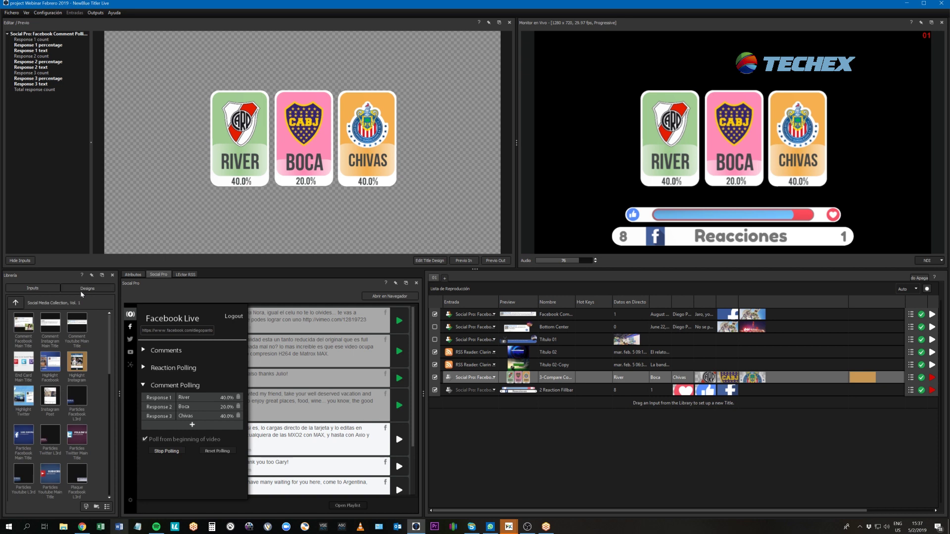
click(15, 303)
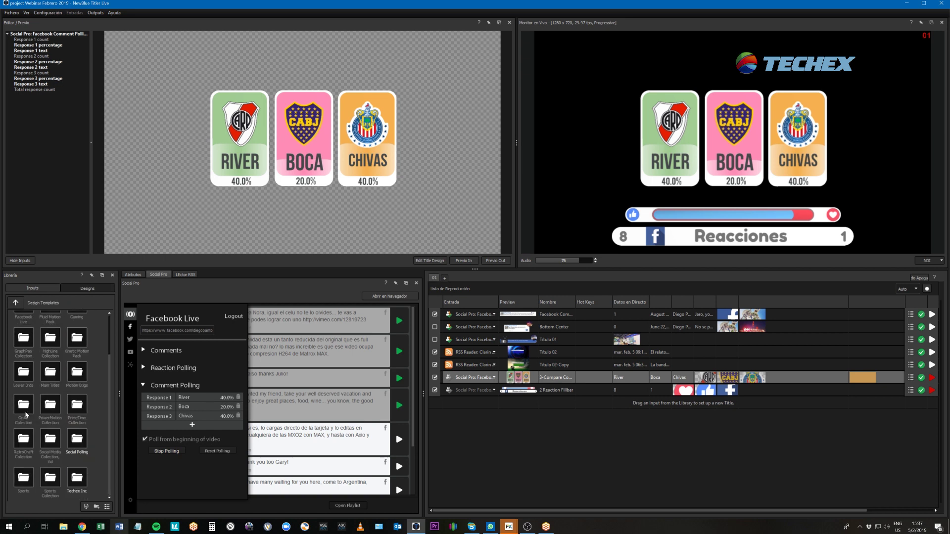
double_click(26, 415)
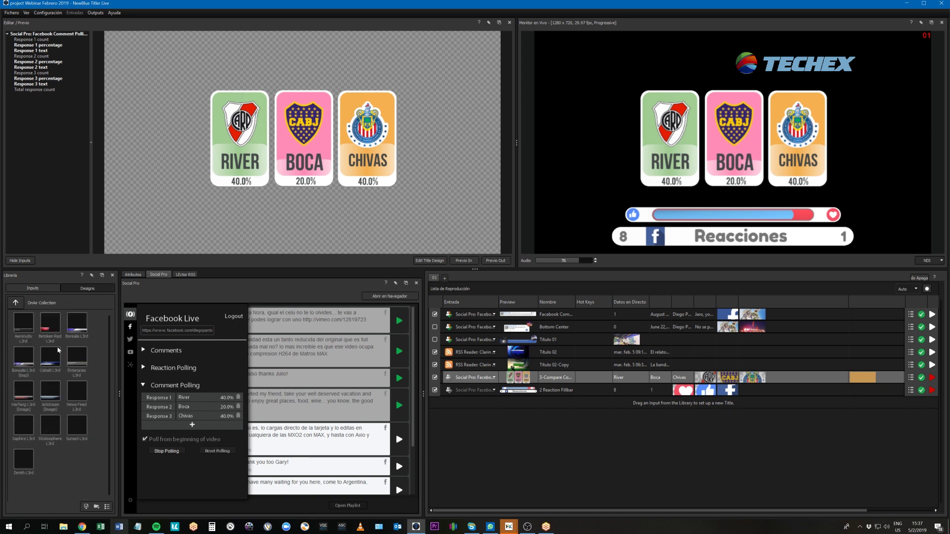
click(15, 303)
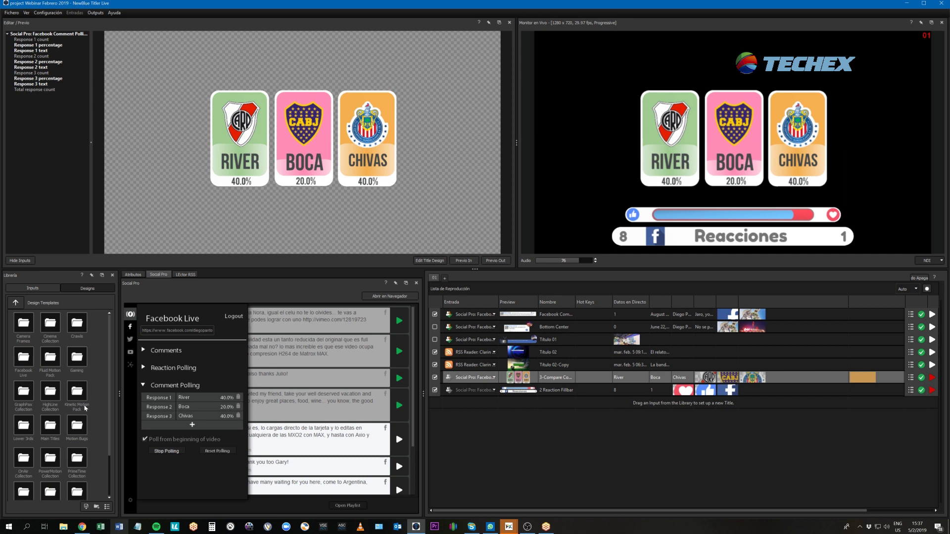
scroll(85, 423, down, 2)
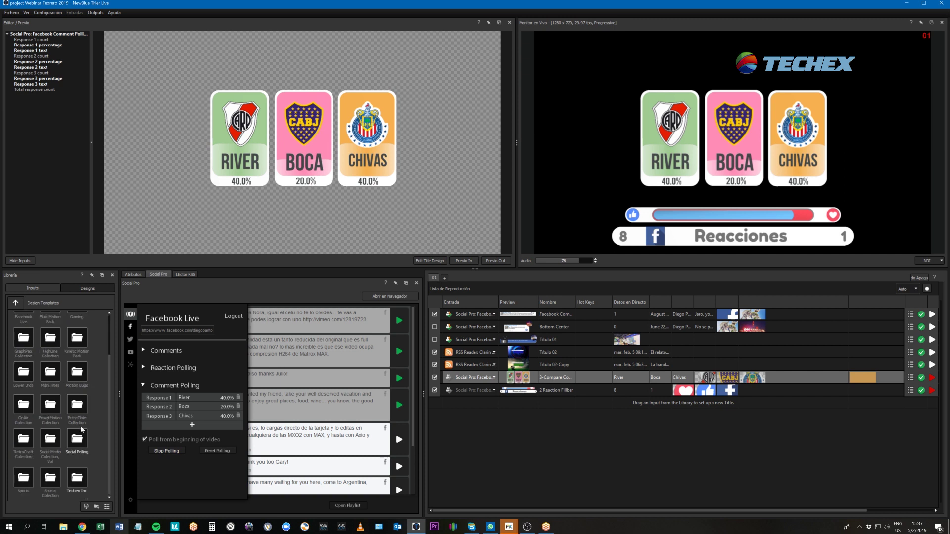
double_click(75, 375)
scroll(79, 374, up, 1)
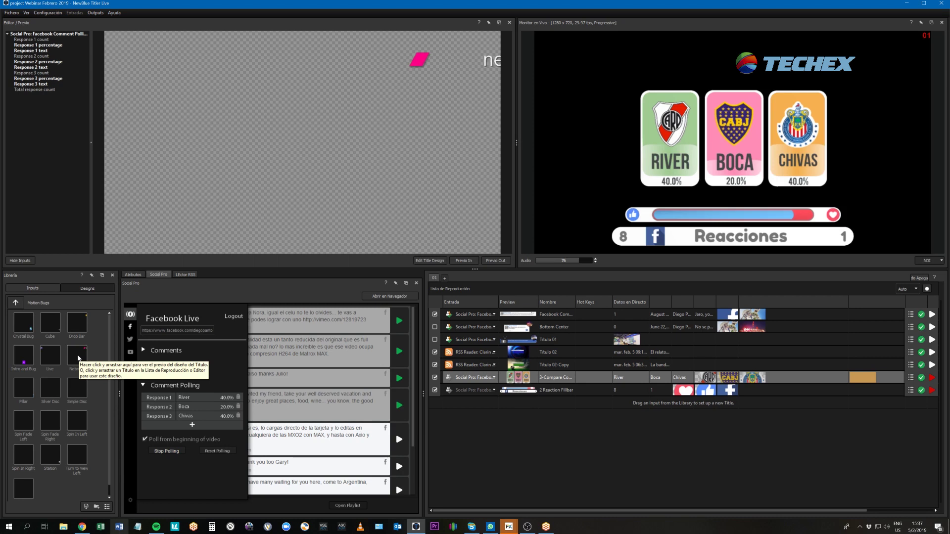
click(474, 405)
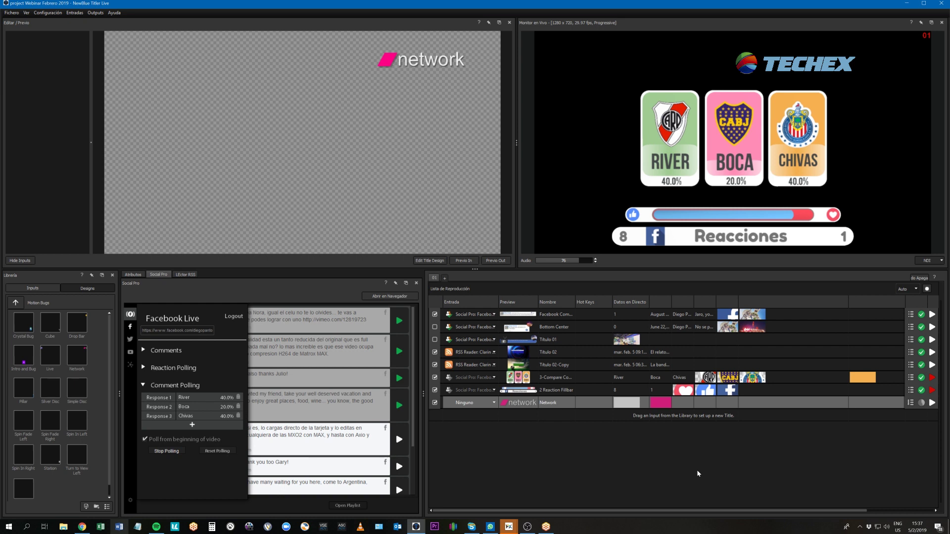
Open the Network title's attributes, play the title on air and take it off again
click(132, 275)
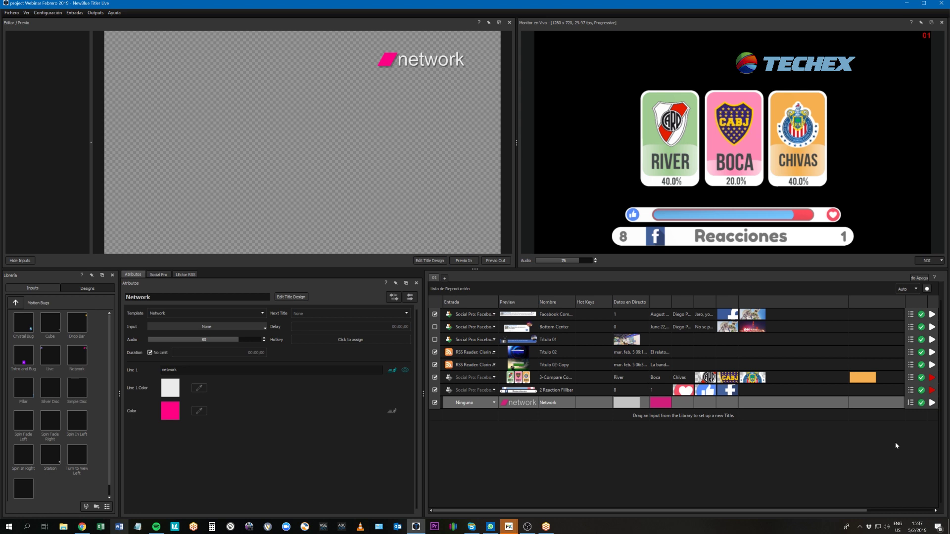
click(933, 402)
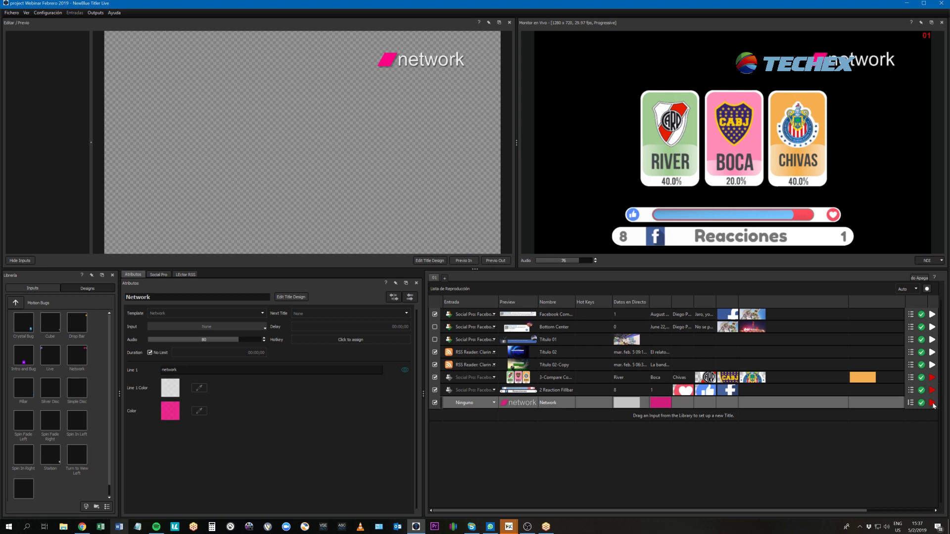
click(933, 402)
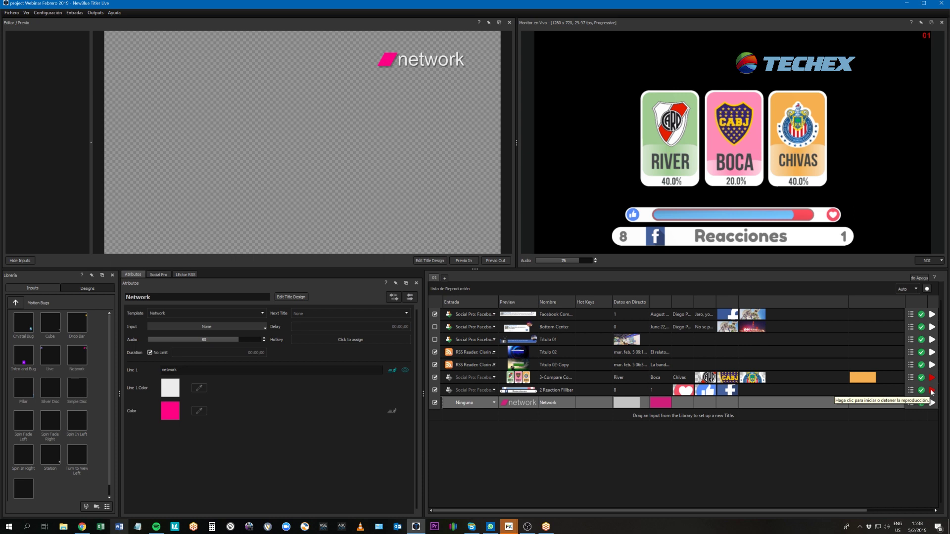
Take the 2 Reaction Fillbar and 3-Compare Comments Poll titles off air and show the Social Pro settings again
click(933, 391)
click(932, 377)
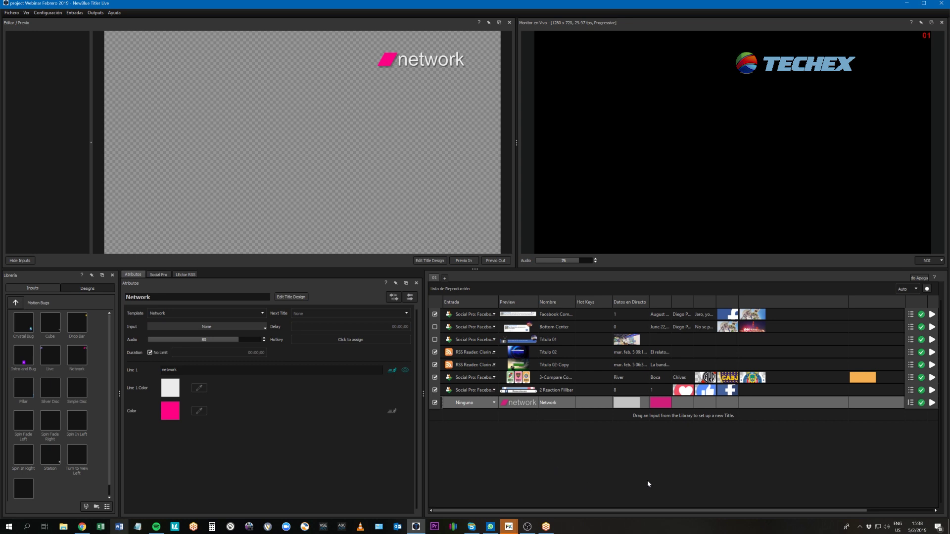
click(562, 393)
click(556, 433)
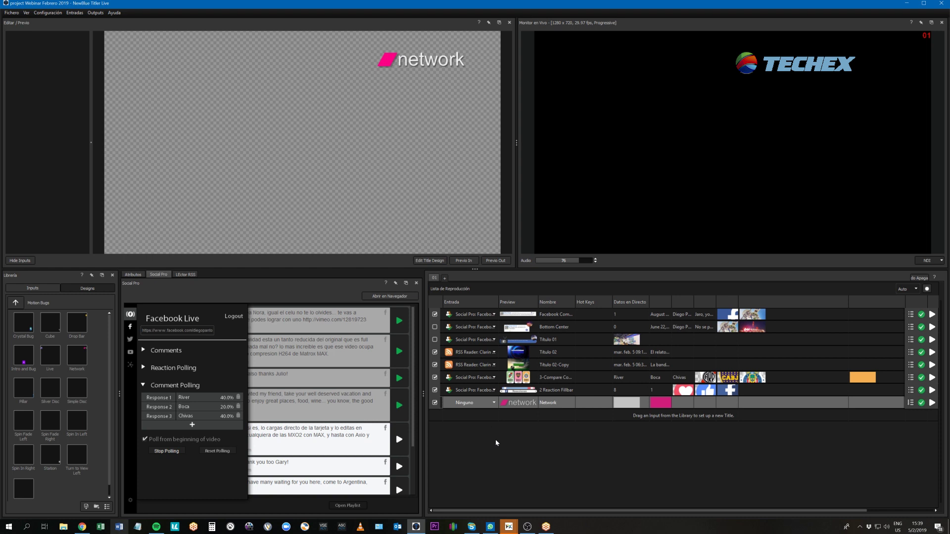
Add the Twitter Tweets input from the Social library to the playlist as a new title
click(15, 303)
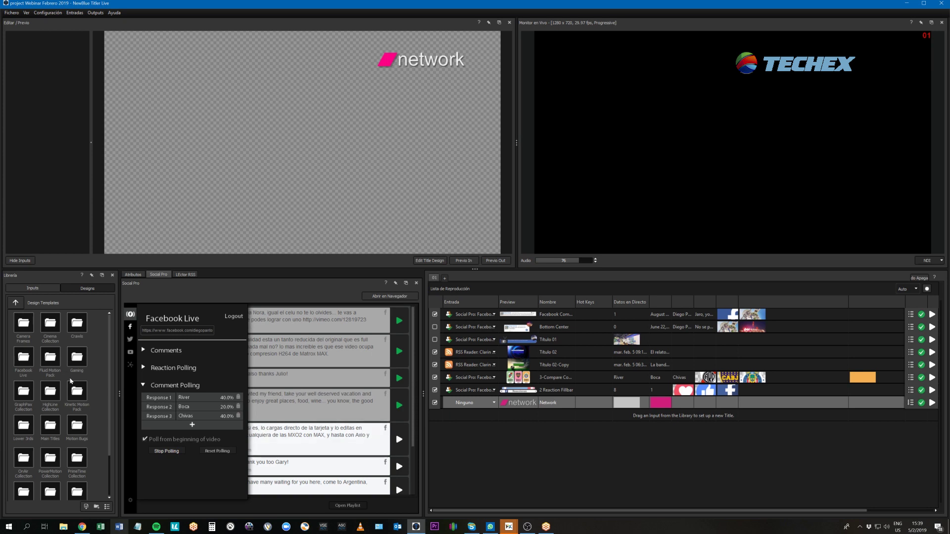
click(31, 288)
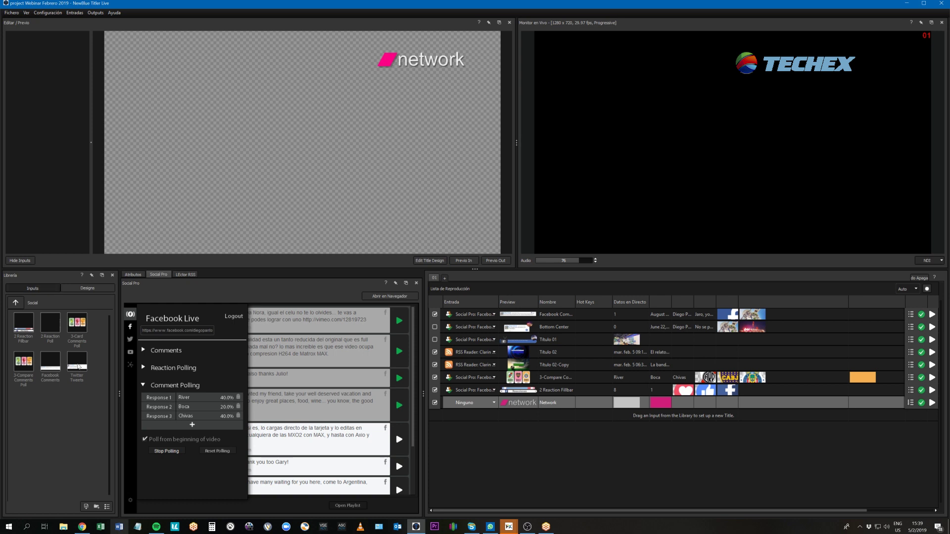
mouse_move(77, 366)
drag(479, 424, 478, 421)
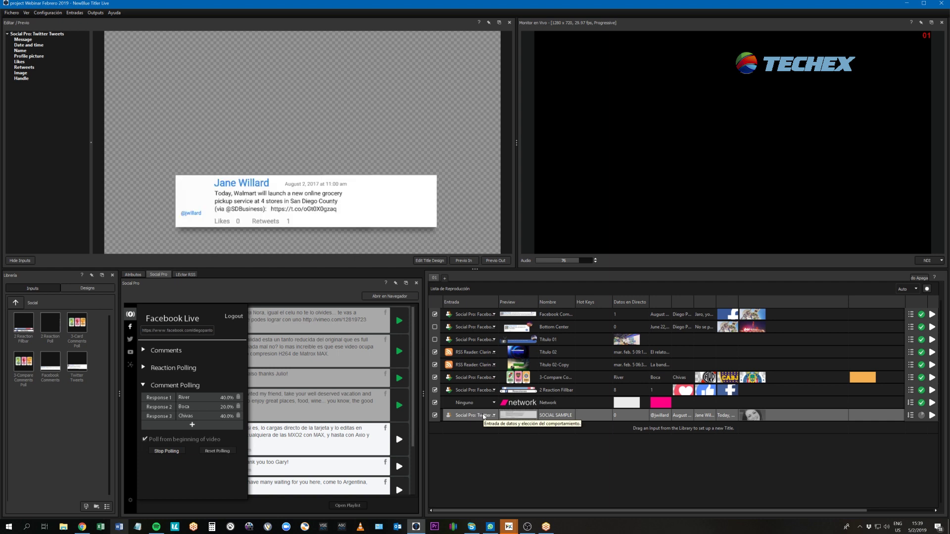
Fetch the tweets matching Emiliano Sala from the Twitter section of Social Pro
click(130, 340)
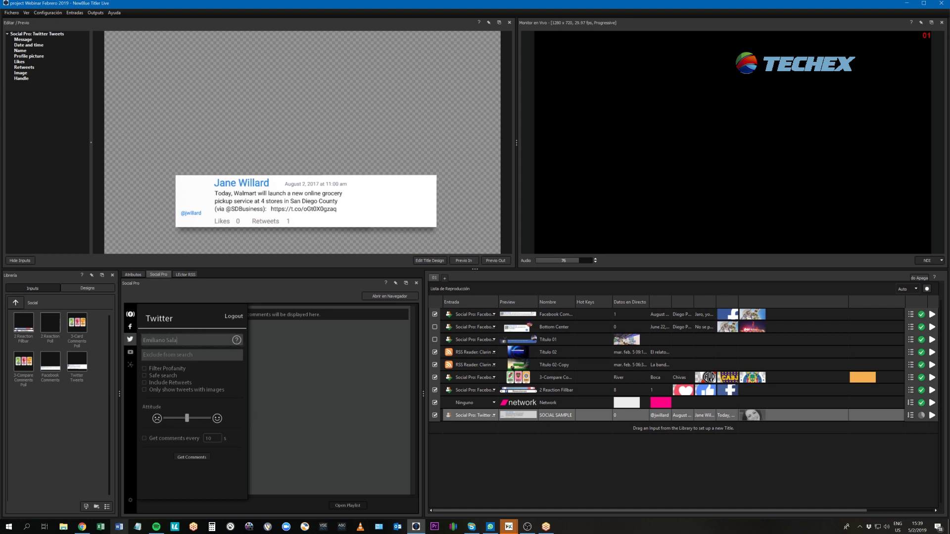
drag(177, 340, 142, 340)
click(177, 340)
click(196, 457)
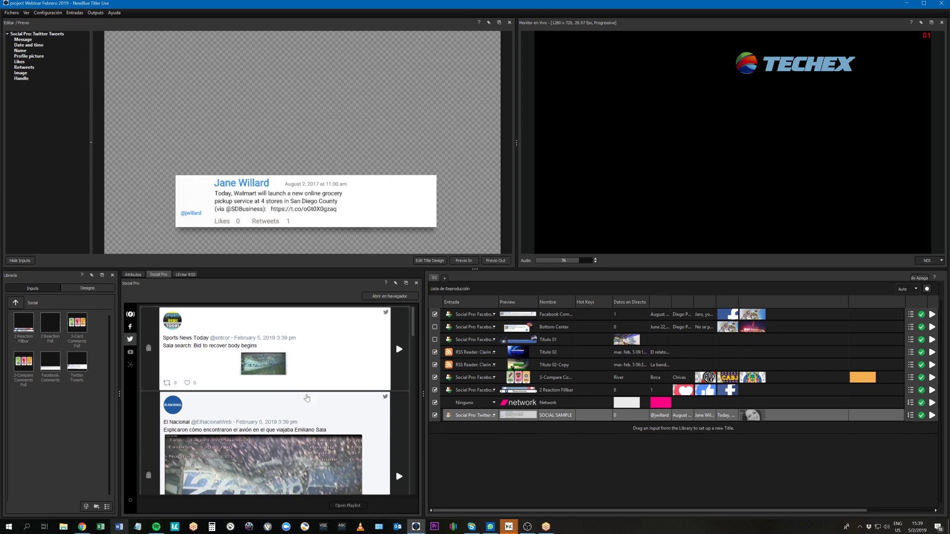
scroll(315, 404, down, 1)
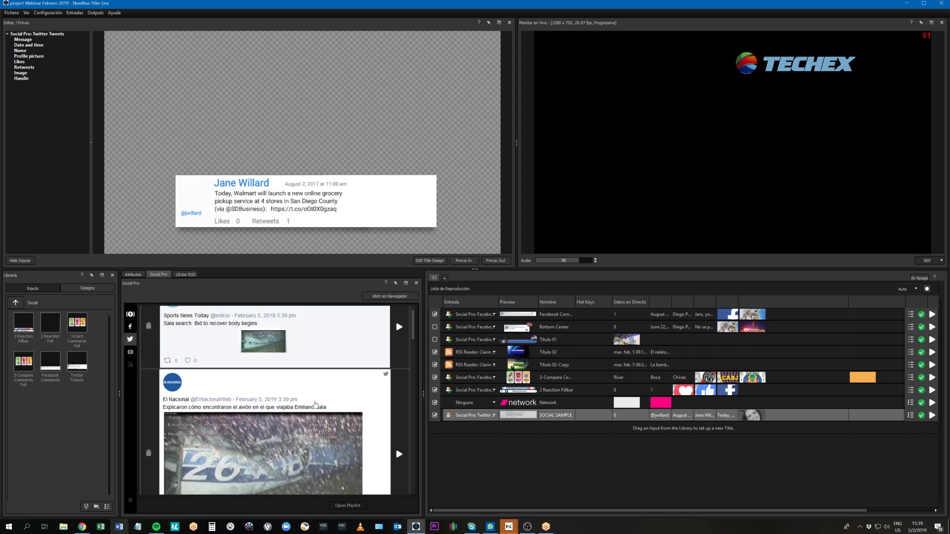
Assign the Social Pro Twitter Tweets input to the SOCIAL SAMPLE title, replacing its existing input
click(494, 415)
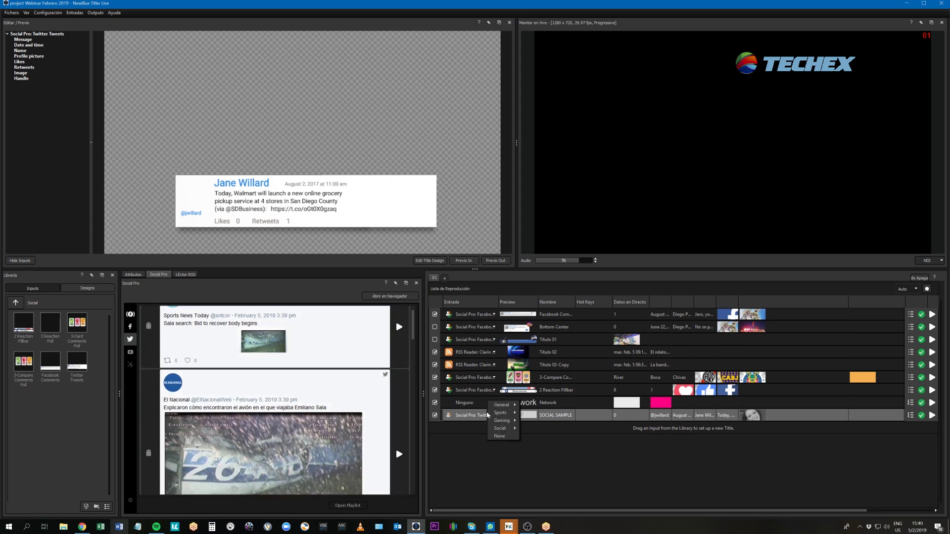
mouse_move(509, 431)
mouse_move(540, 430)
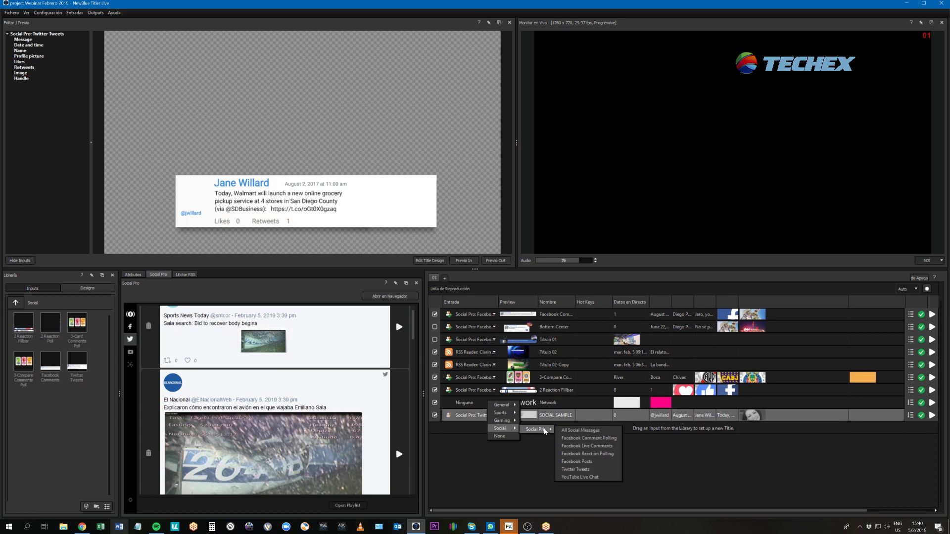
click(598, 471)
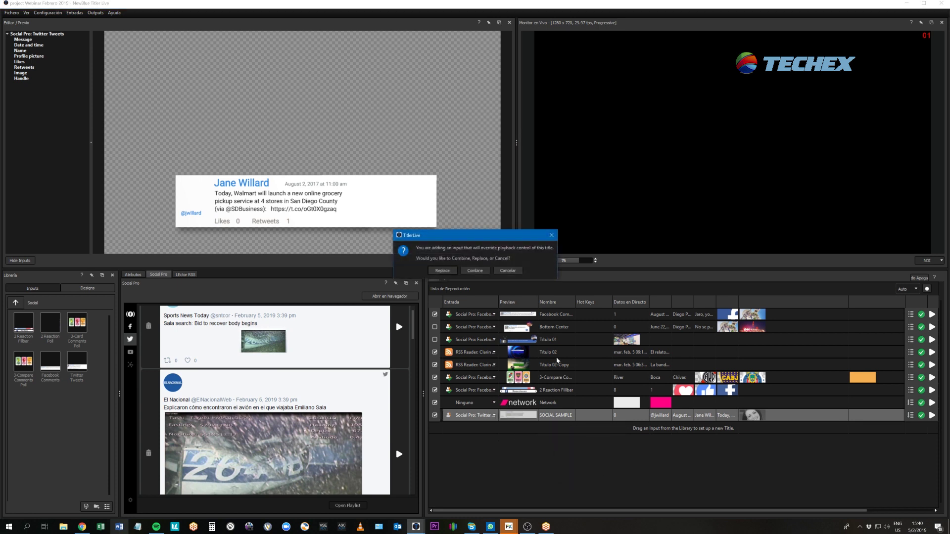
click(442, 271)
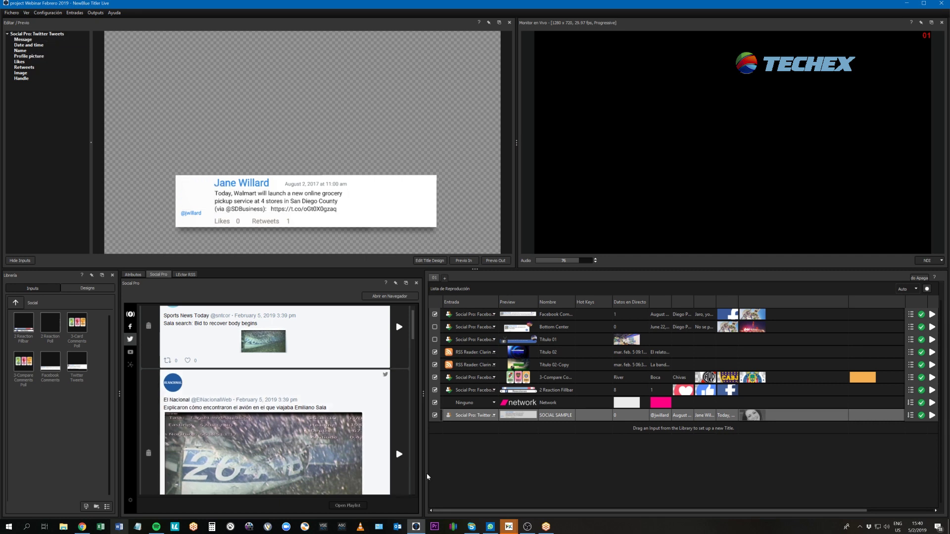
Try to play the El Nacional tweet through the SOCIAL SAMPLE title and reload the Social Pro page
click(399, 455)
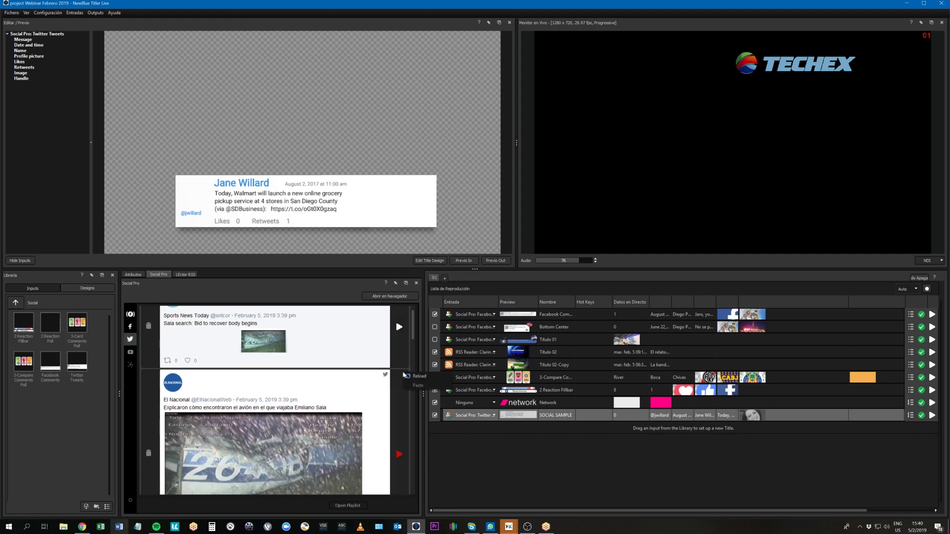
right_click(404, 373)
click(420, 377)
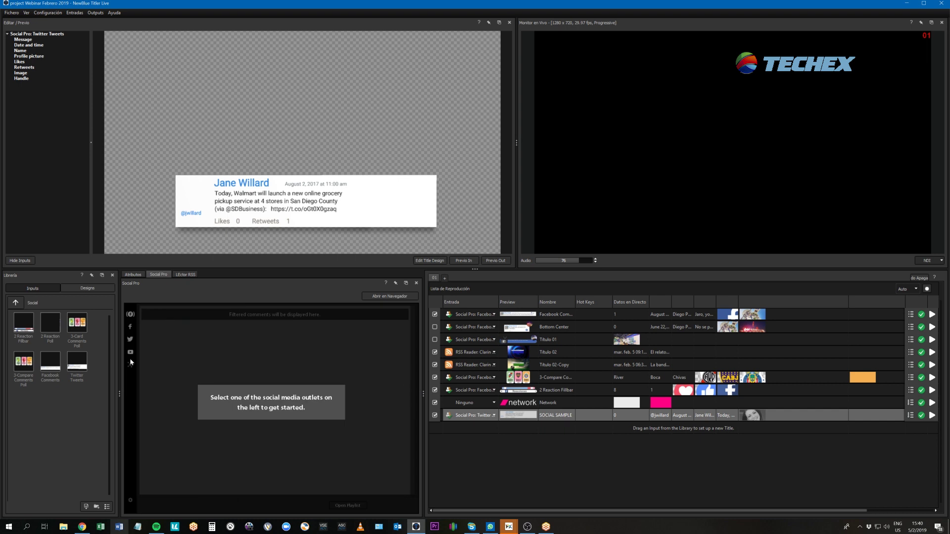
Fetch the Emiliano Sala tweets again and play the photo tweet about his dog Nala on air in the SOCIAL SAMPLE title
click(131, 339)
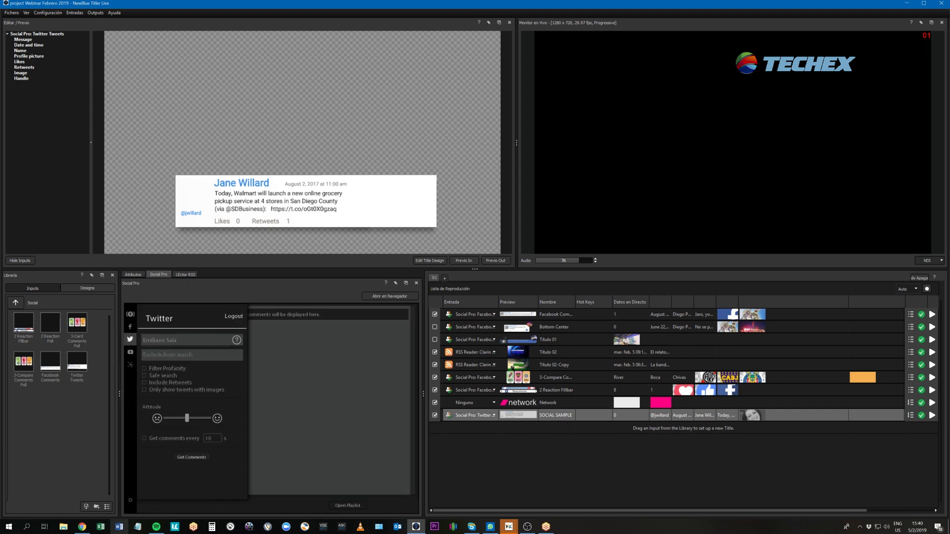
click(192, 457)
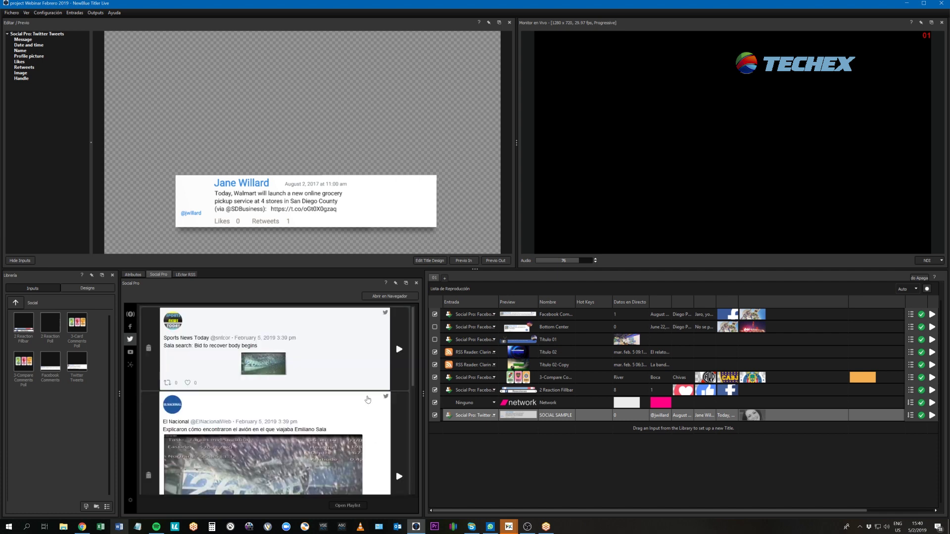
scroll(357, 425, down, 10)
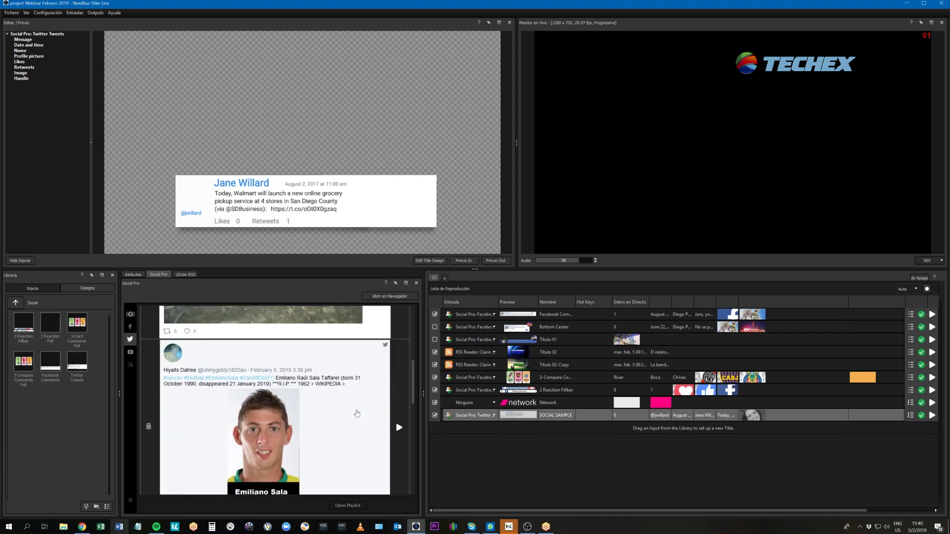
scroll(357, 413, down, 5)
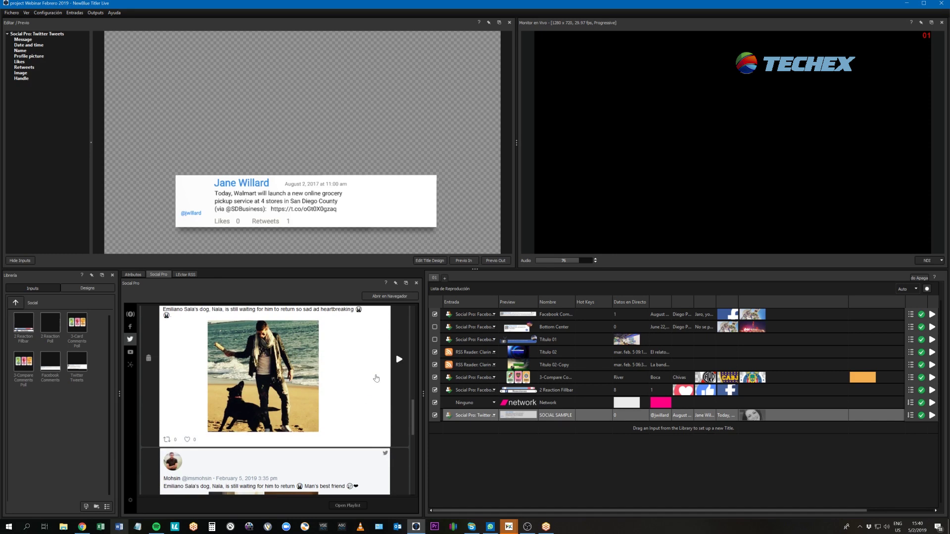
click(399, 361)
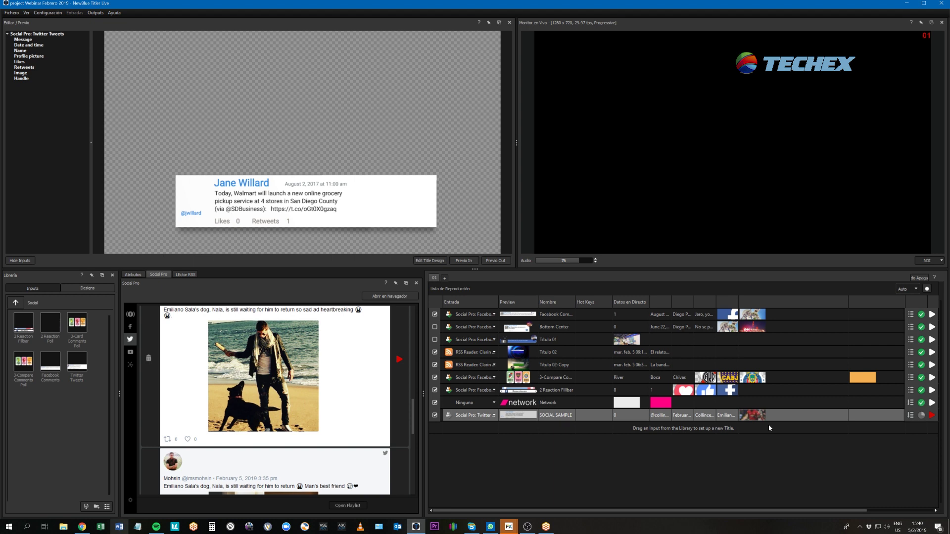
click(755, 417)
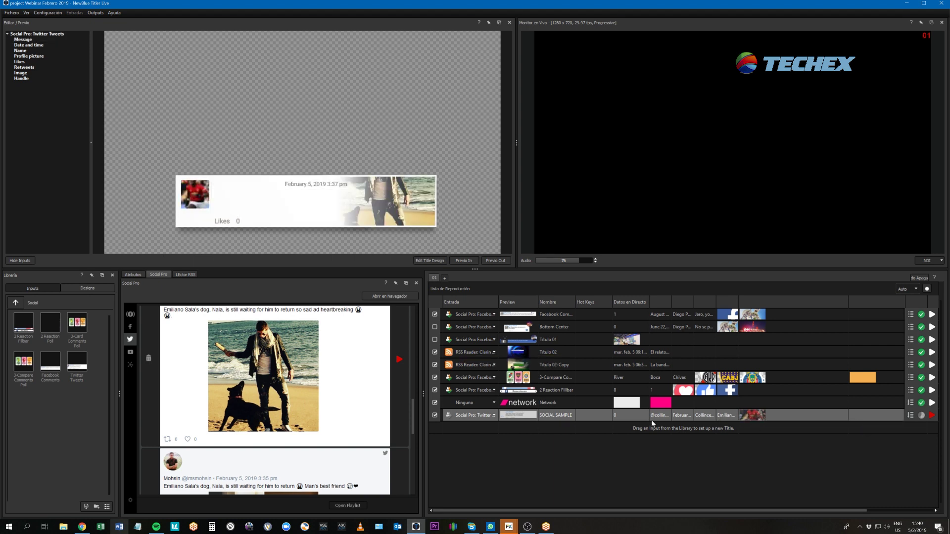
click(131, 340)
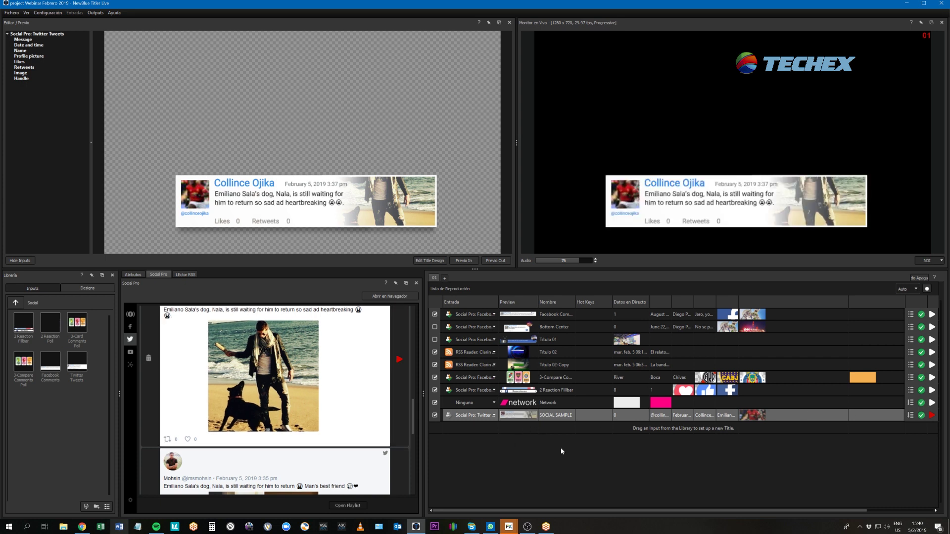
Play the two-photo tweet about Emiliano Sala's dog Nala on air in the SOCIAL SAMPLE title
scroll(361, 441, down, 3)
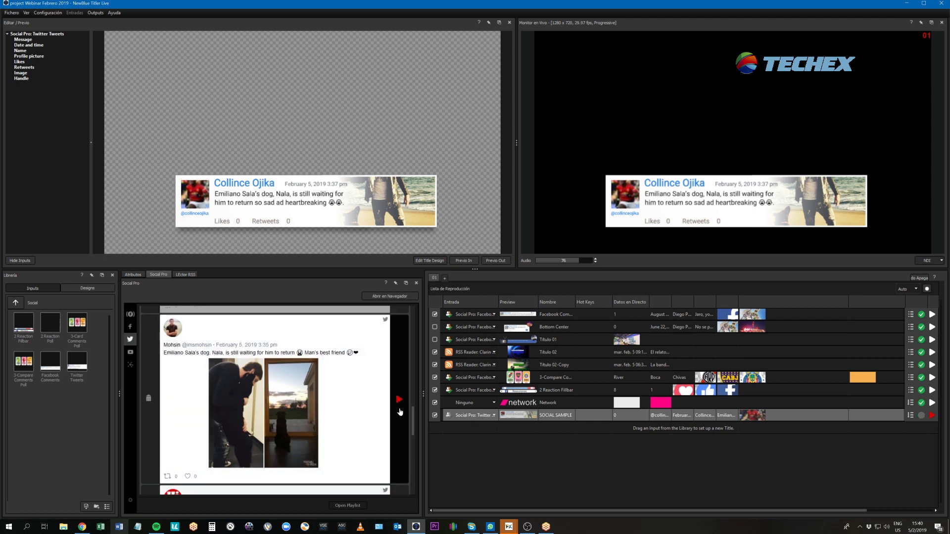
click(398, 401)
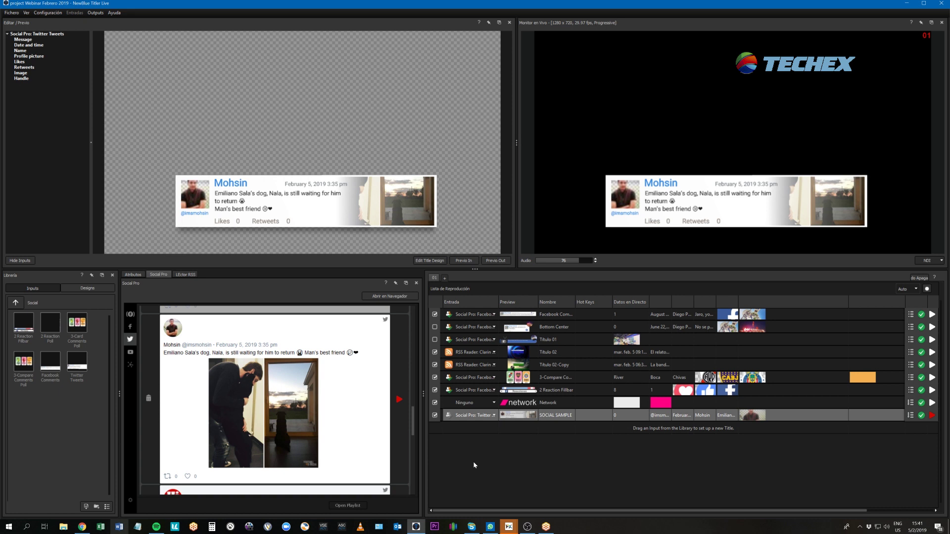
Set the Twitter Attitude filter to fully positive and fetch the Emiliano Sala tweets
click(130, 340)
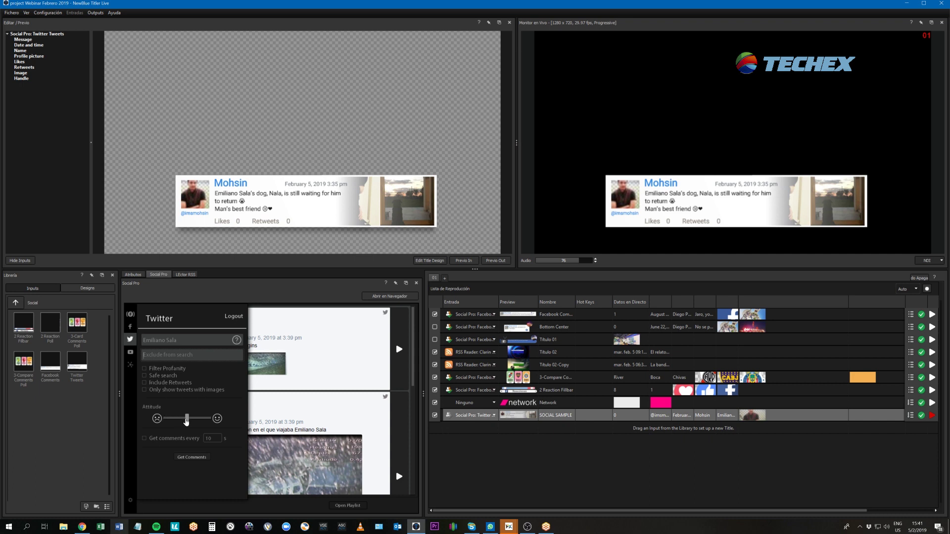
drag(186, 421, 209, 419)
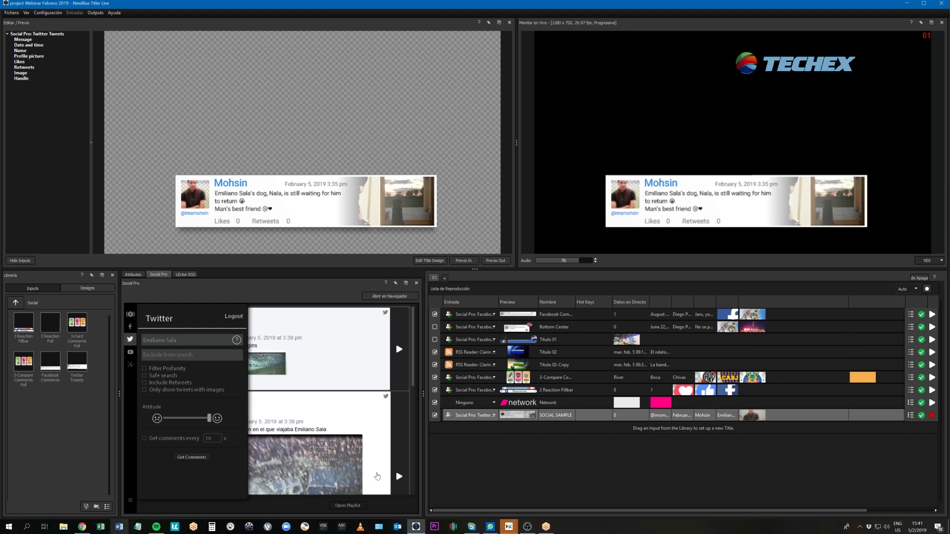
click(192, 457)
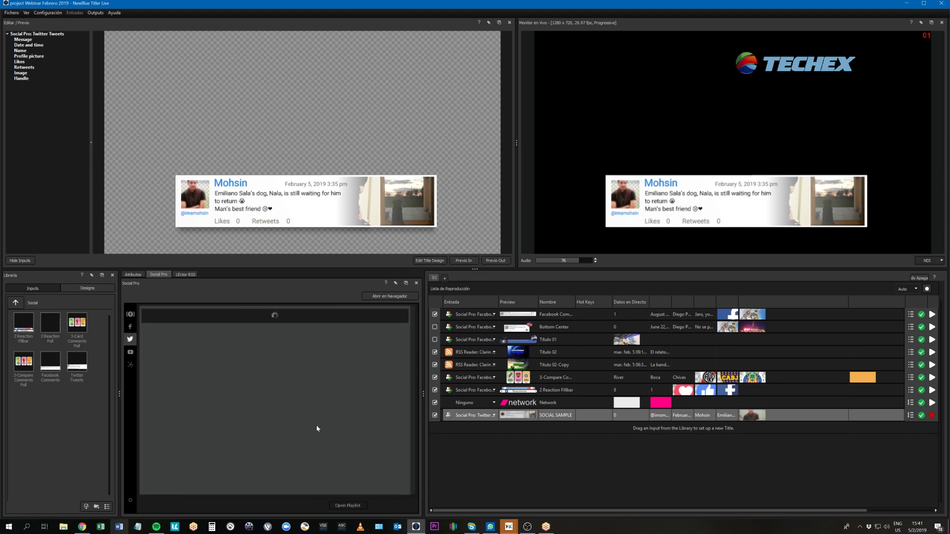
Fetch the Emiliano Sala tweets with the Attitude filter fully negative and play the Since1907FB airplane photo tweet in the SOCIAL SAMPLE title
click(130, 339)
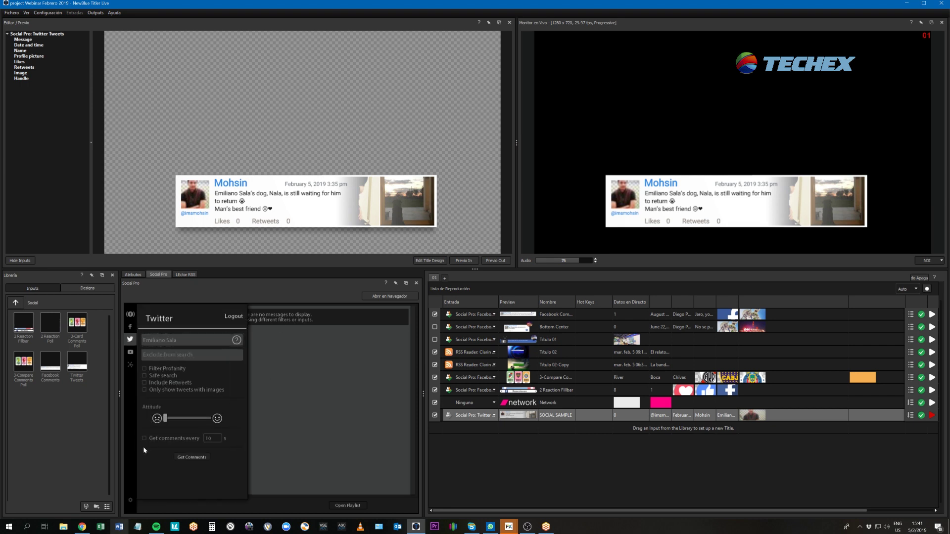
click(191, 458)
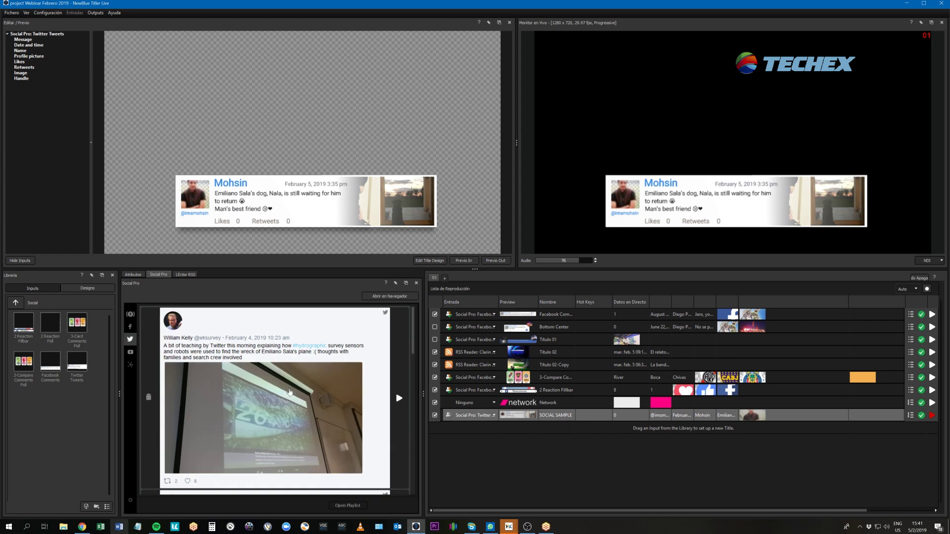
scroll(315, 407, down, 3)
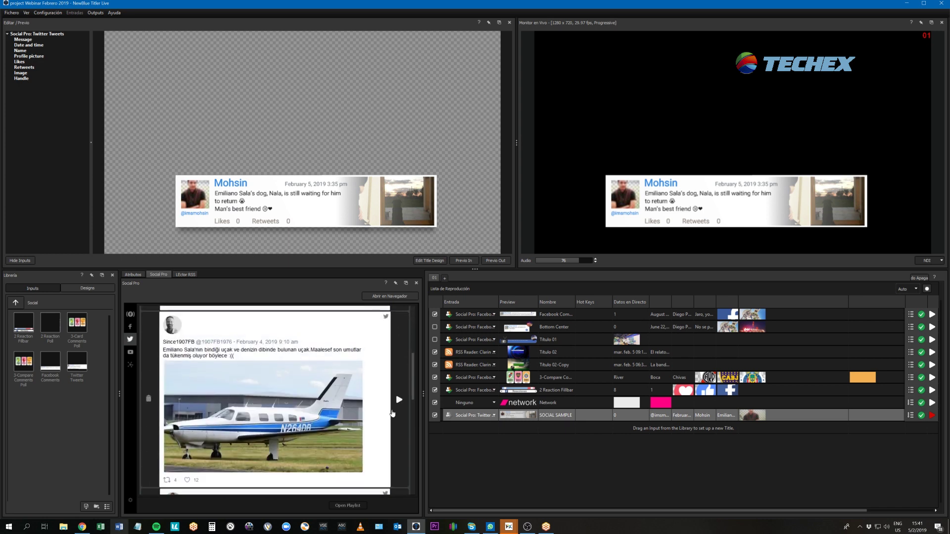
click(399, 400)
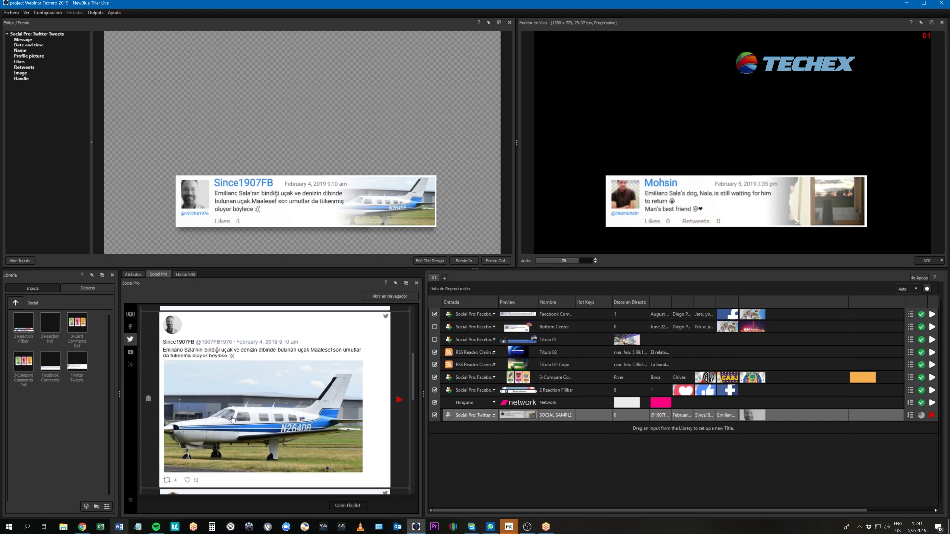
Return the Twitter Attitude filter to neutral and fetch the Emiliano Sala tweets again
click(129, 339)
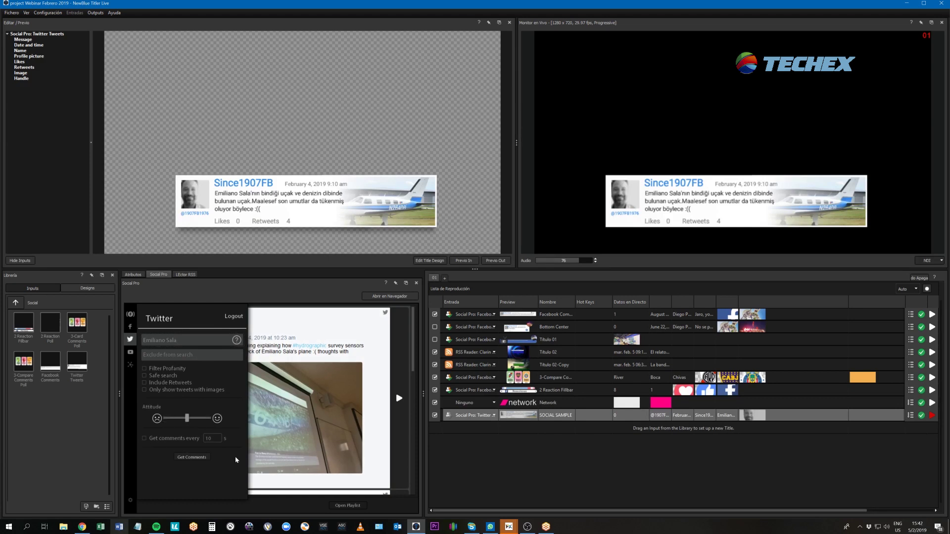
click(129, 339)
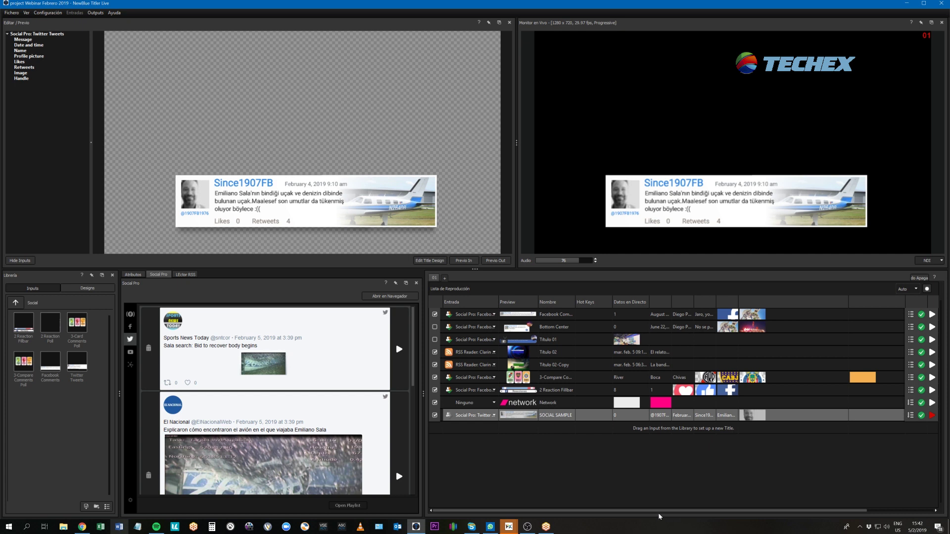
click(131, 339)
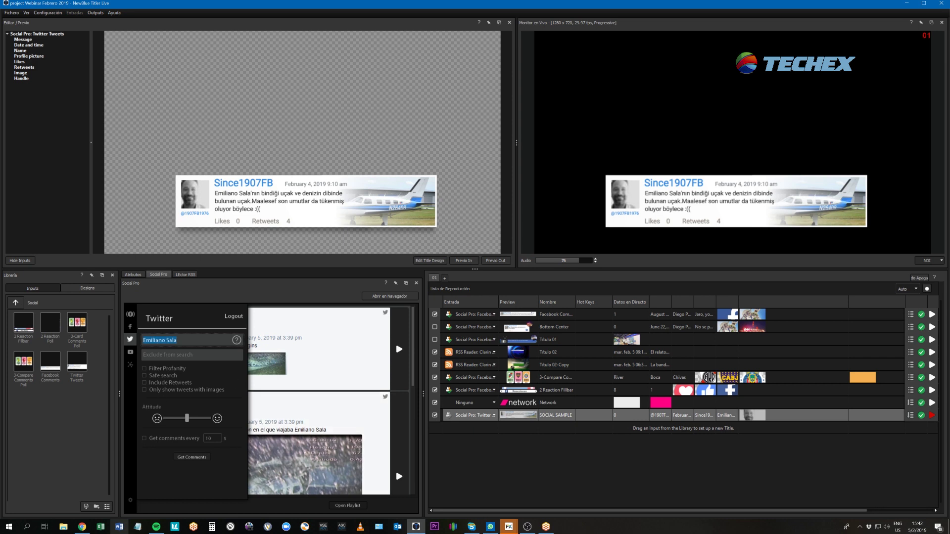
click(131, 340)
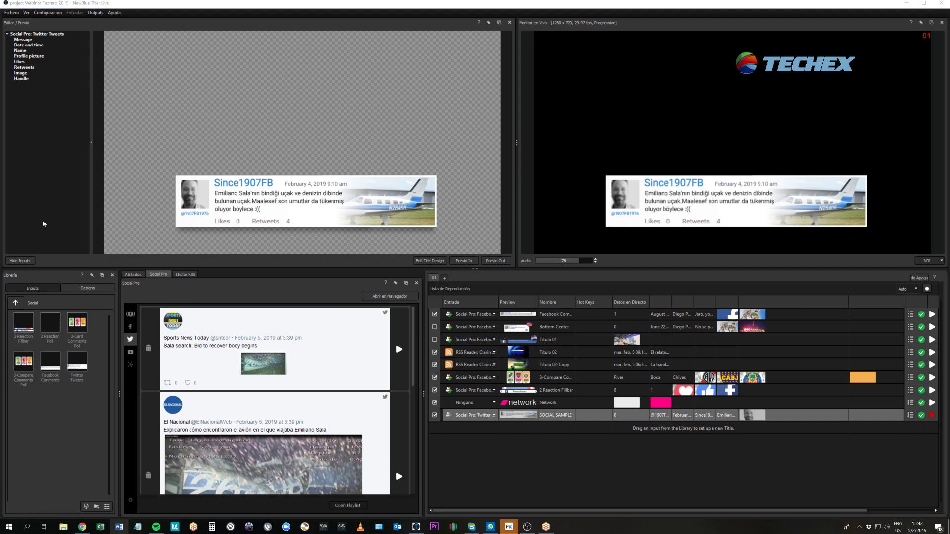
click(632, 454)
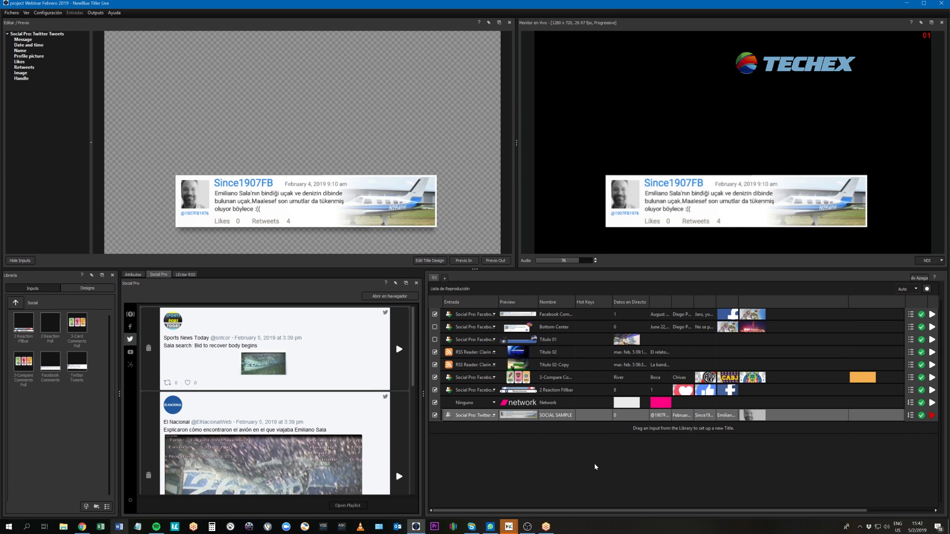
Show the RSS reader, then switch to Chrome and examine the RSS feed lists on the Clarín and CNN pages
click(183, 276)
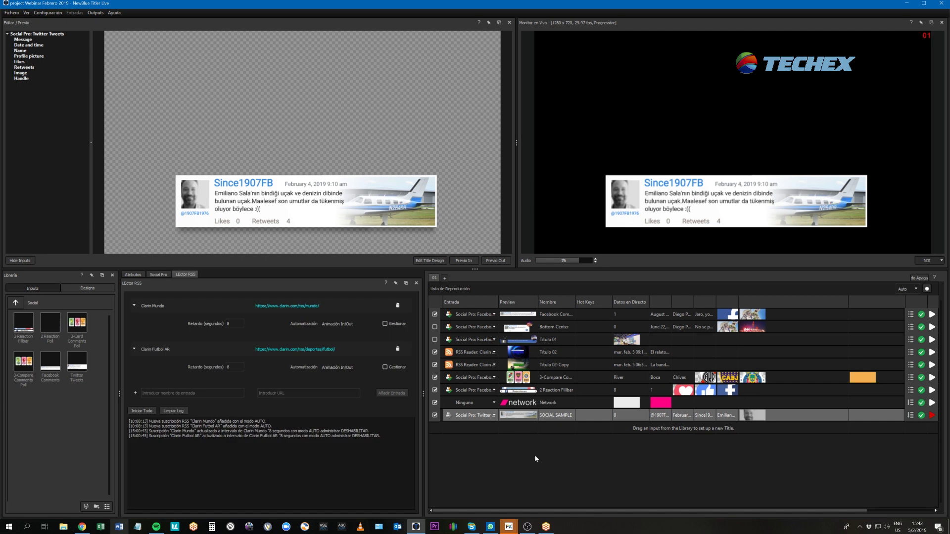
click(82, 525)
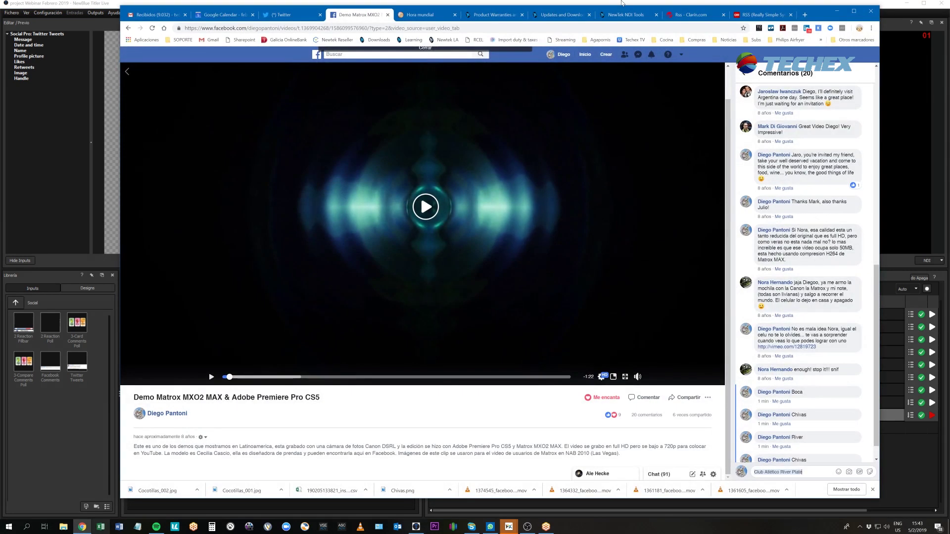
click(692, 15)
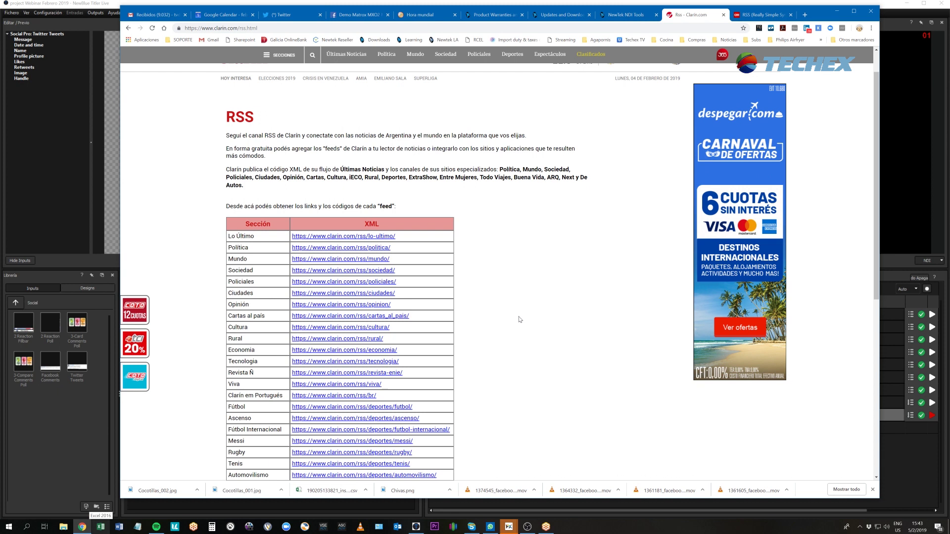
scroll(519, 319, down, 5)
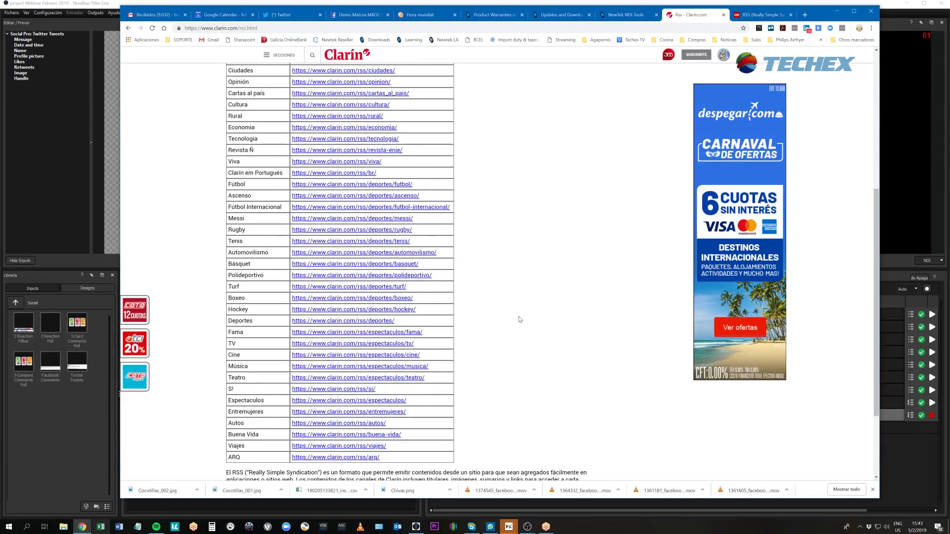
scroll(519, 320, up, 6)
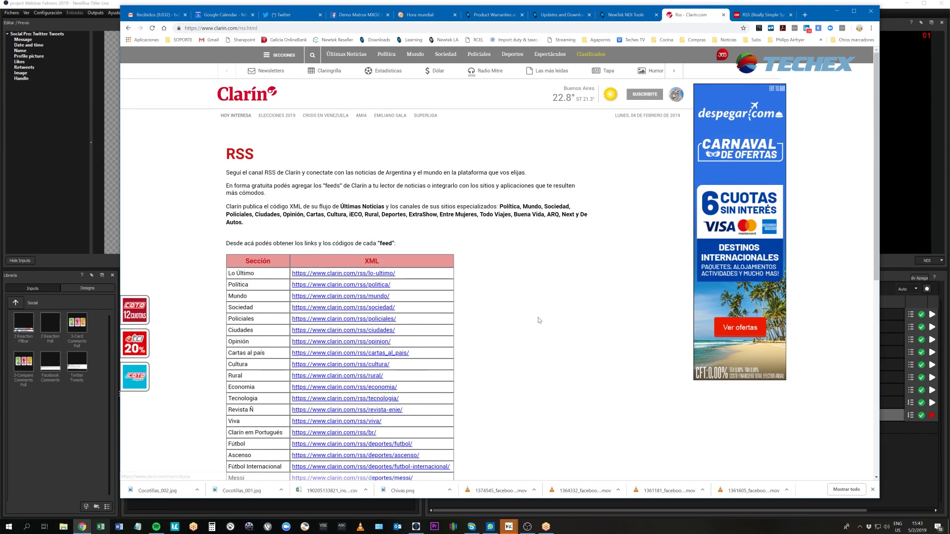
click(766, 16)
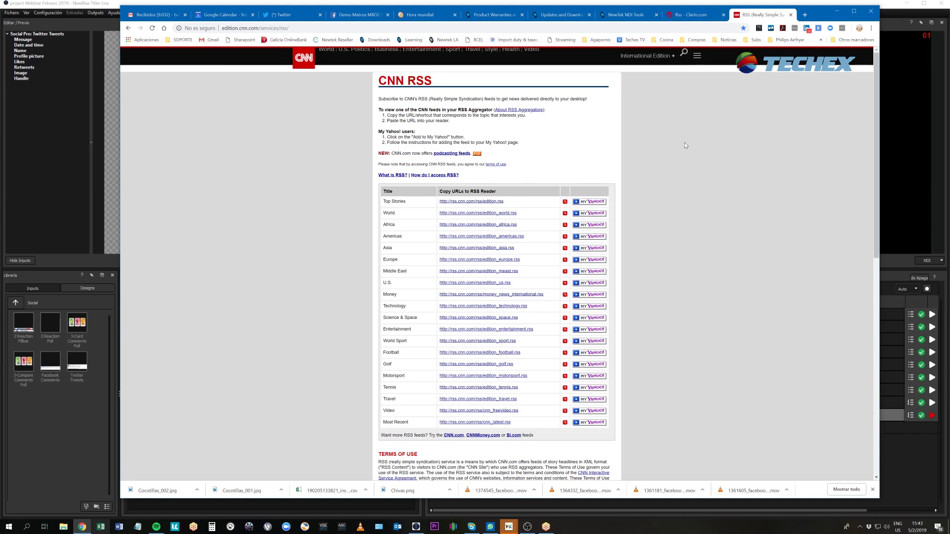
click(686, 15)
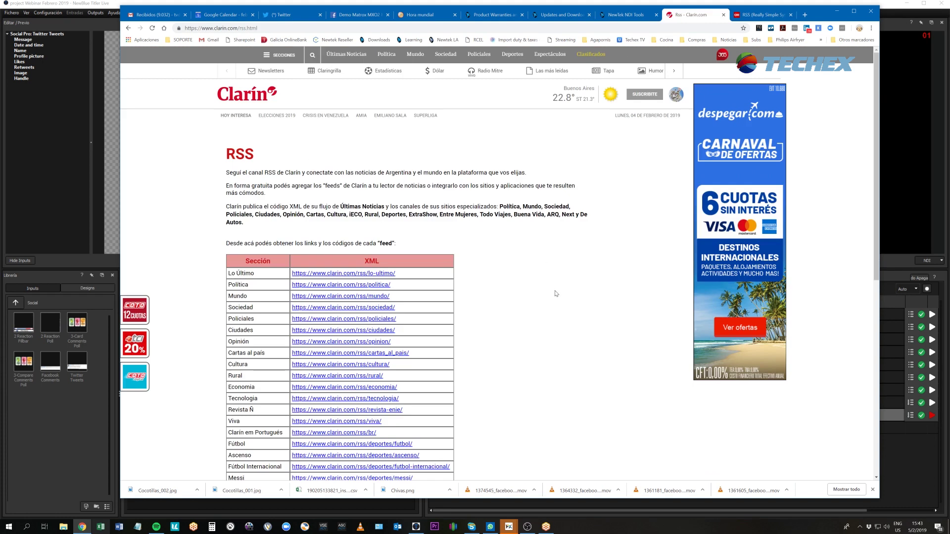
scroll(557, 294, down, 3)
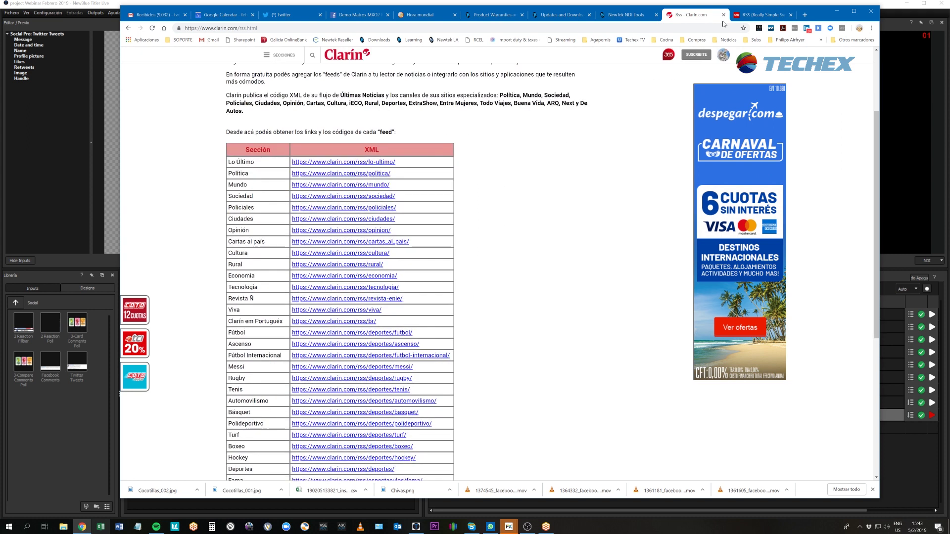
Copy the link address of the Americas feed from the CNN RSS page and return to NewBlue Titler Live
click(753, 15)
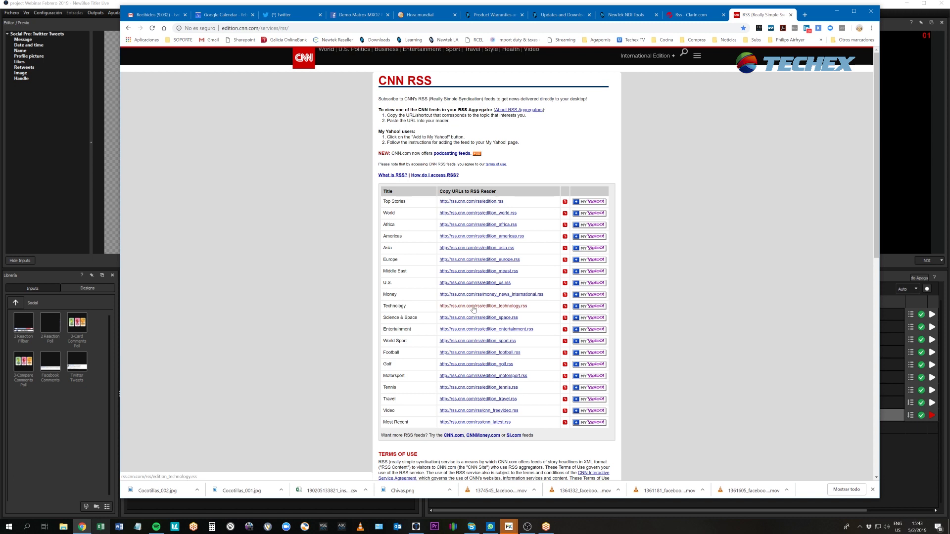
right_click(472, 239)
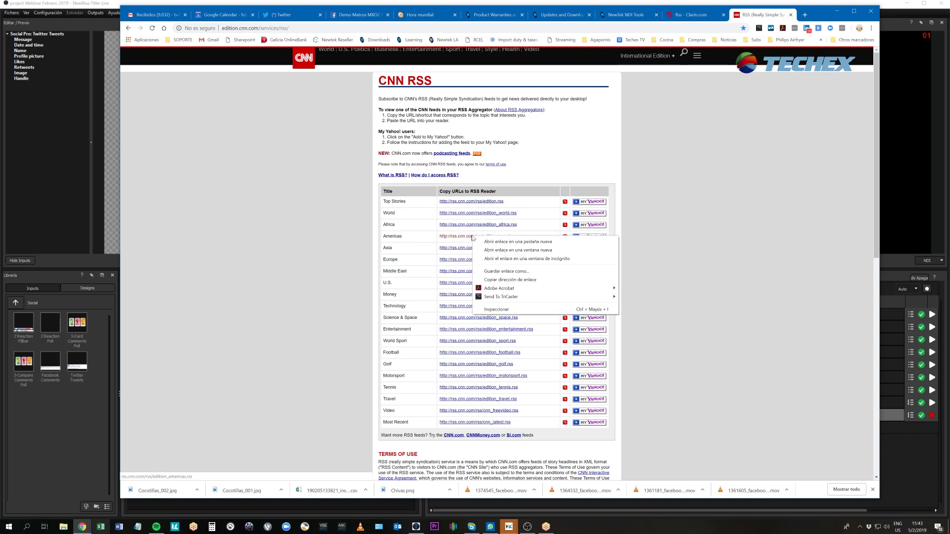
click(533, 280)
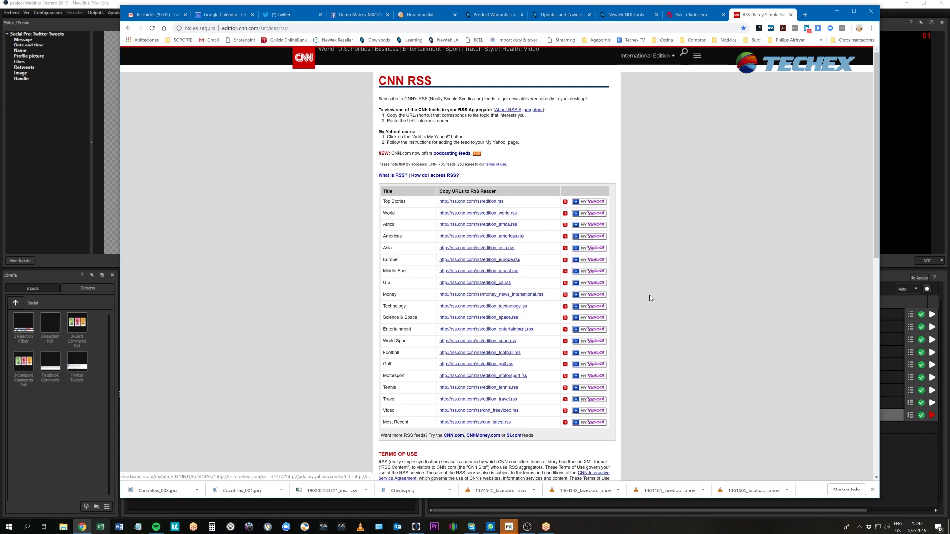
click(836, 10)
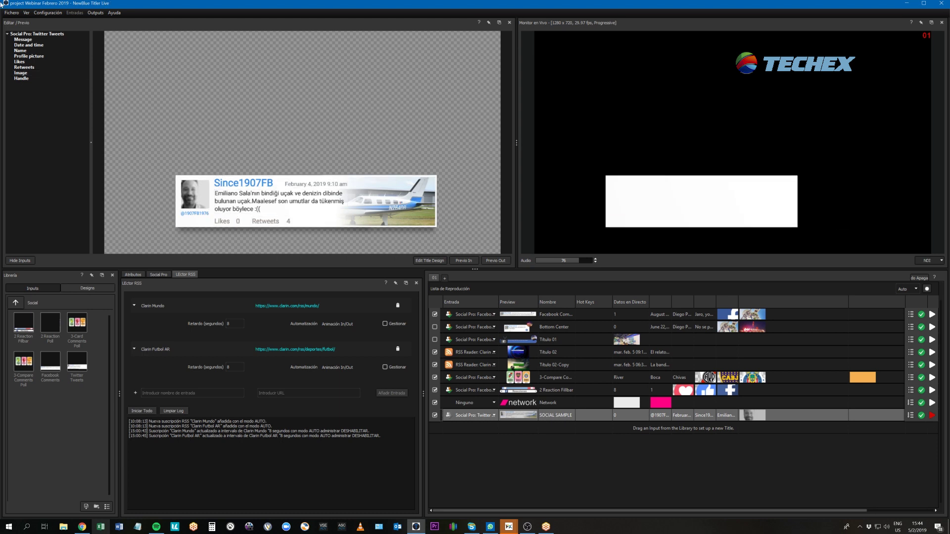
click(75, 12)
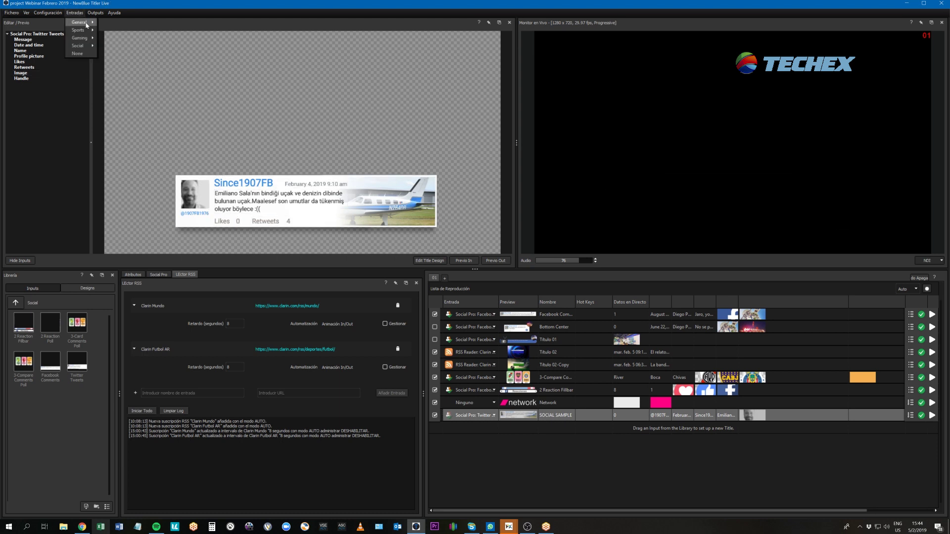
mouse_move(86, 25)
mouse_move(133, 48)
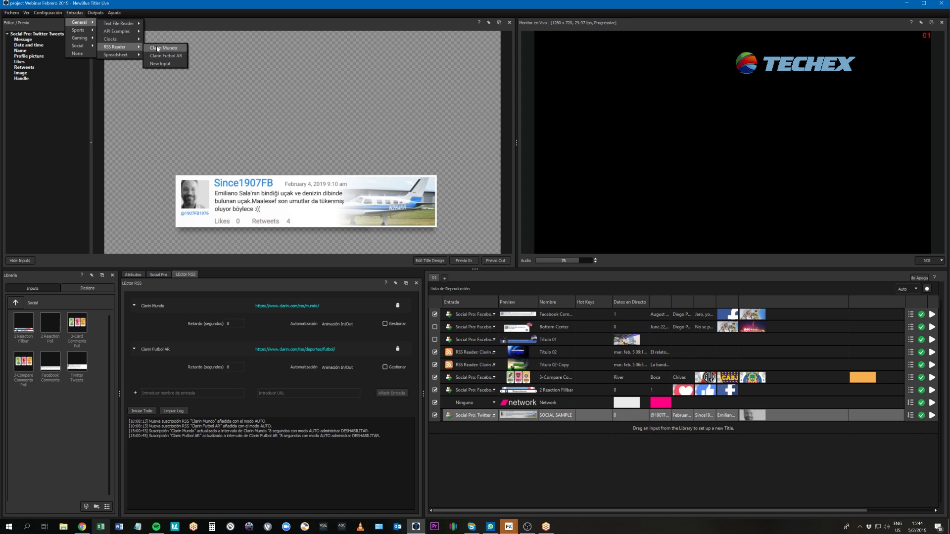
click(176, 65)
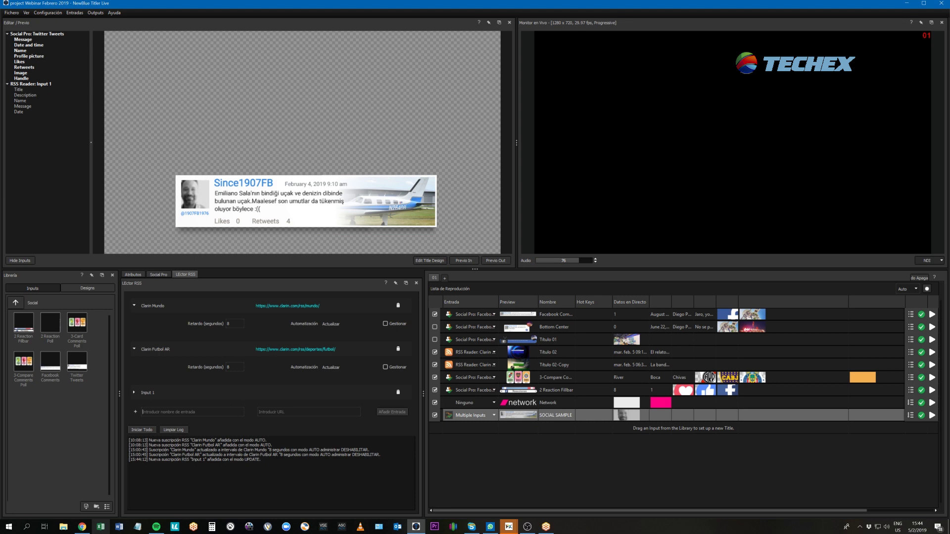
click(158, 394)
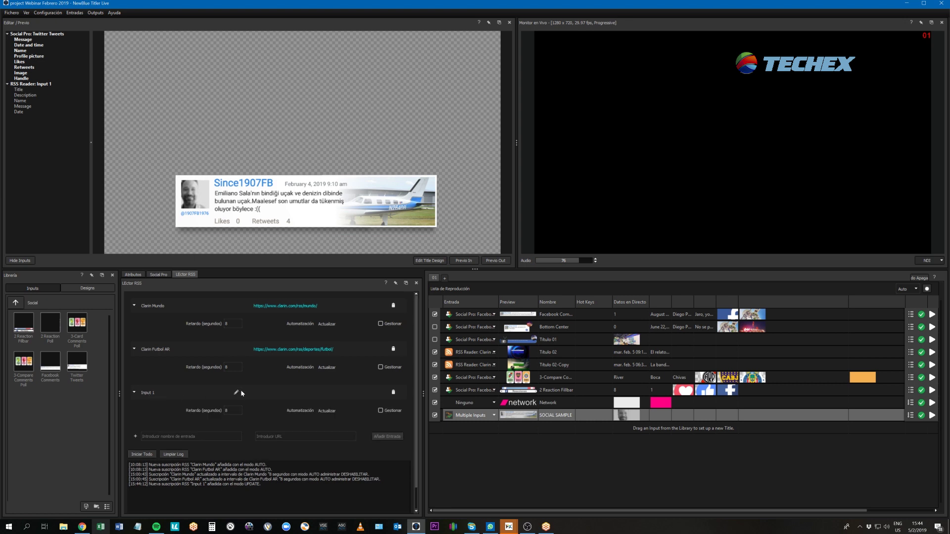
click(240, 394)
text(CNN Americas)
click(135, 393)
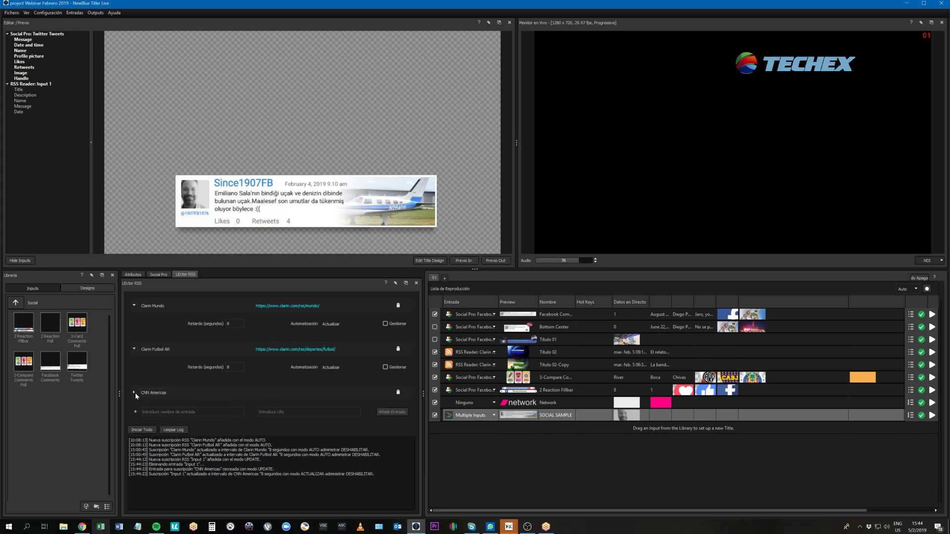
click(398, 393)
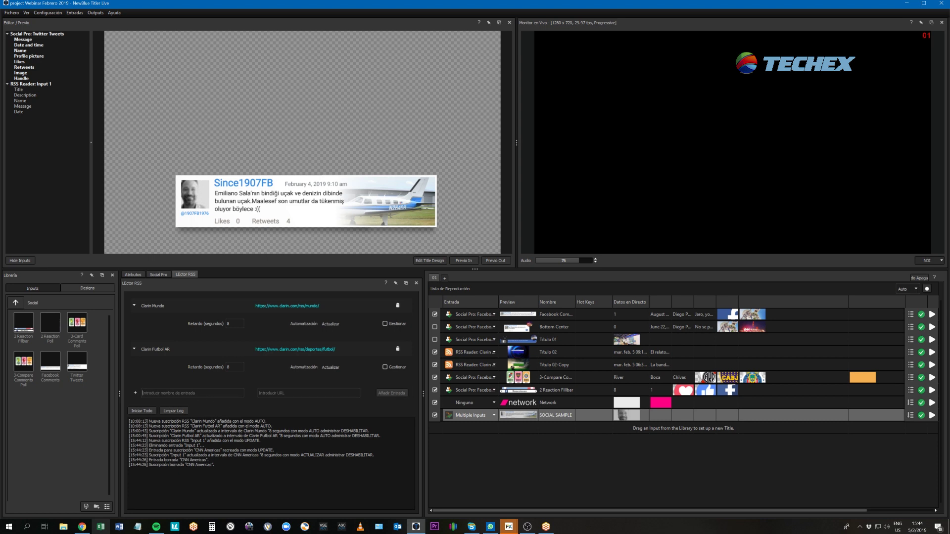
text(CNN Americas)
text(http://rss.cnn.com/rss/edition_americas.rss)
click(393, 393)
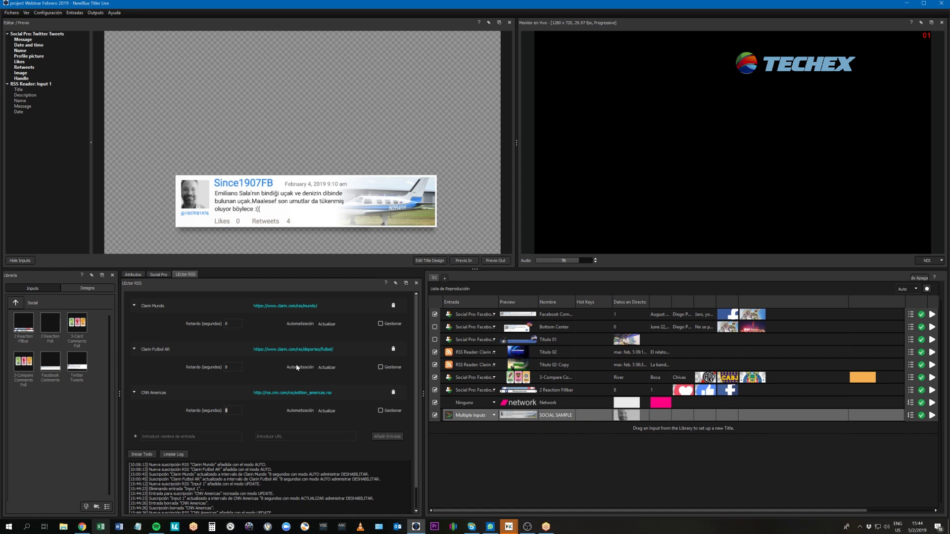
Set the automation of the CNN Americas, Clarin Futbol AR and Clarin Mundo feeds to Animación In/Out
click(331, 412)
click(352, 368)
click(339, 325)
click(342, 336)
Delete the SOCIAL SAMPLE title from the playlist and confirm the deletion
right_click(564, 415)
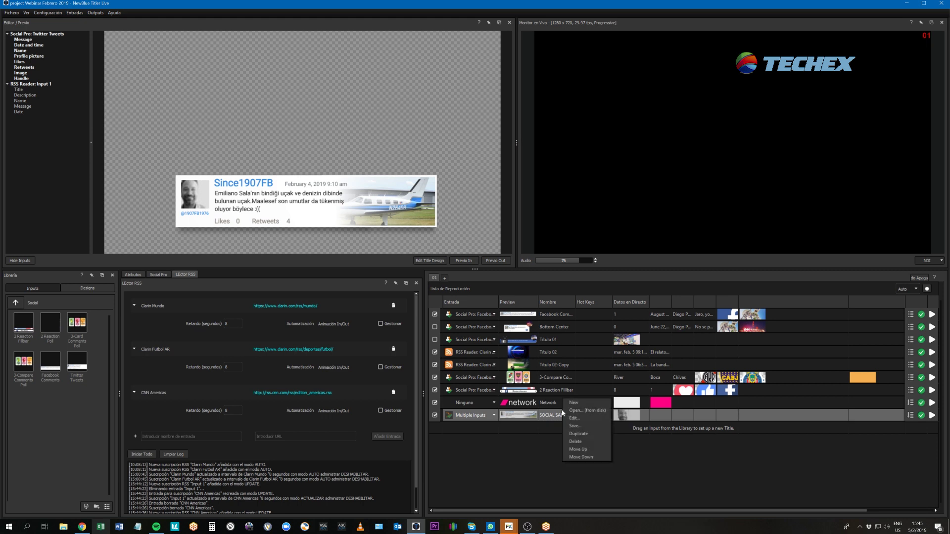
click(587, 441)
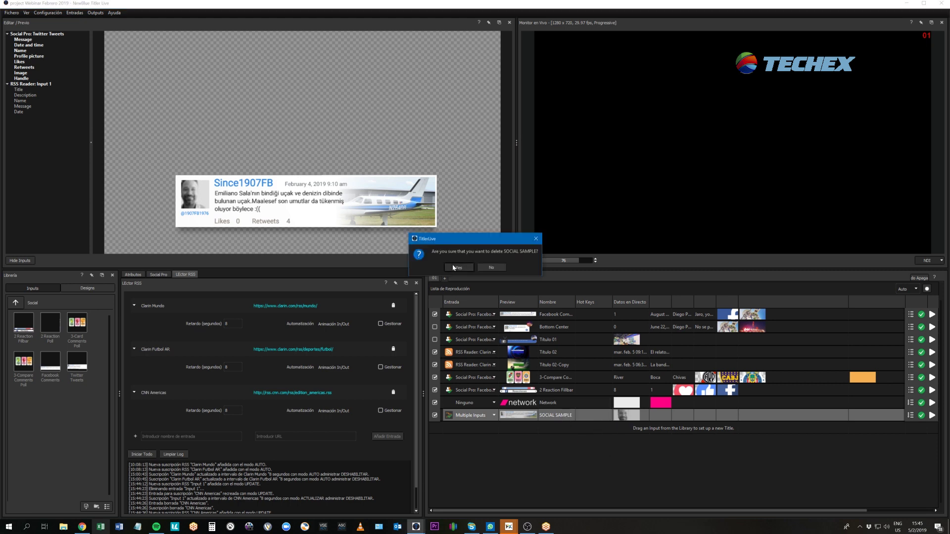
click(455, 268)
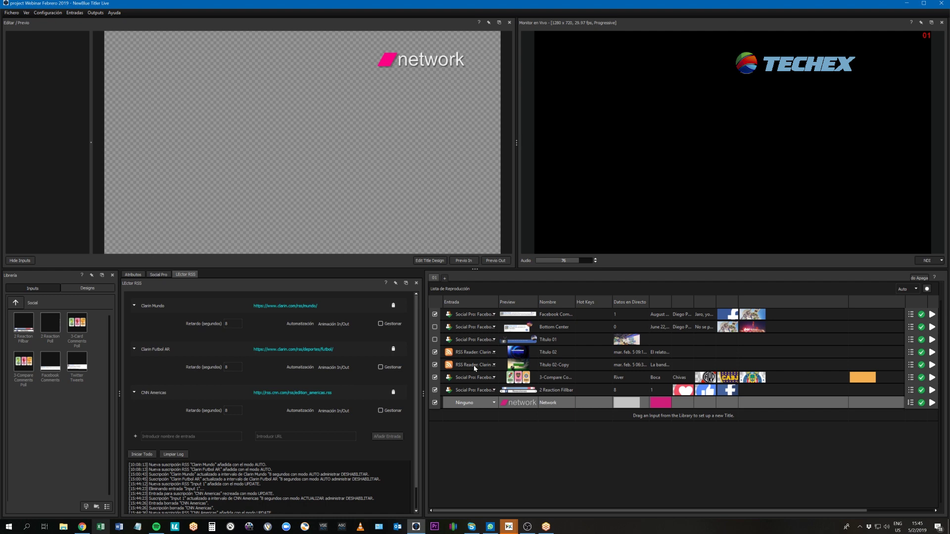
Put the Clarin Mundo title Título 02 on air and start all RSS feeds, checking Título 02-Copy in the preview
click(547, 369)
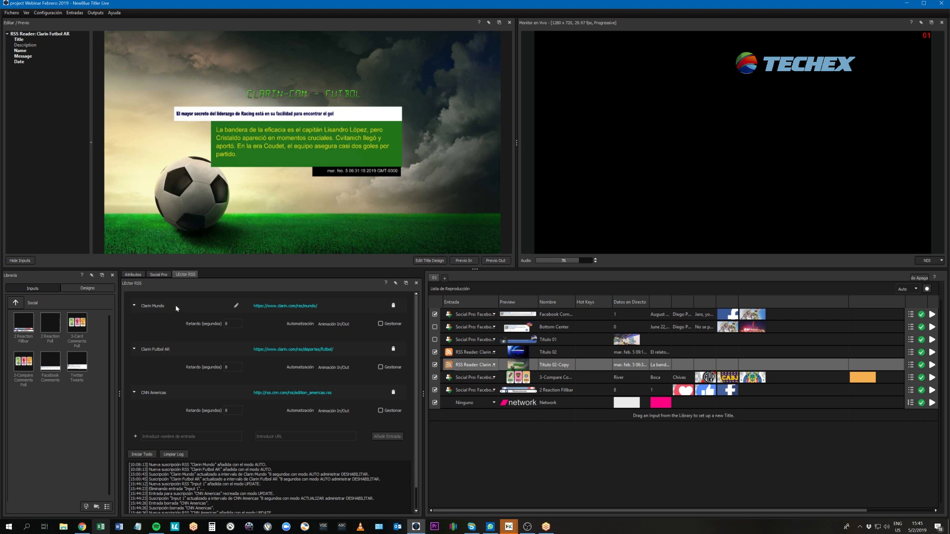
click(478, 354)
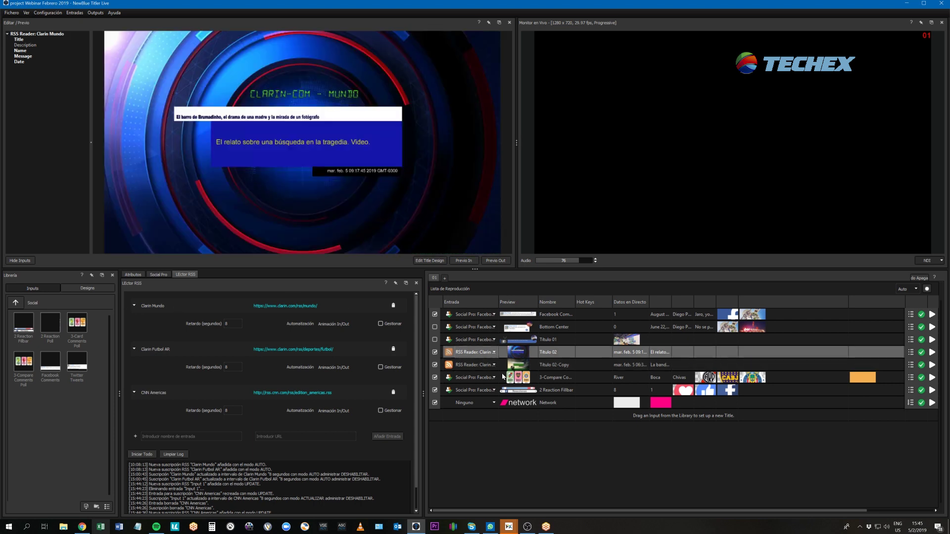
click(933, 352)
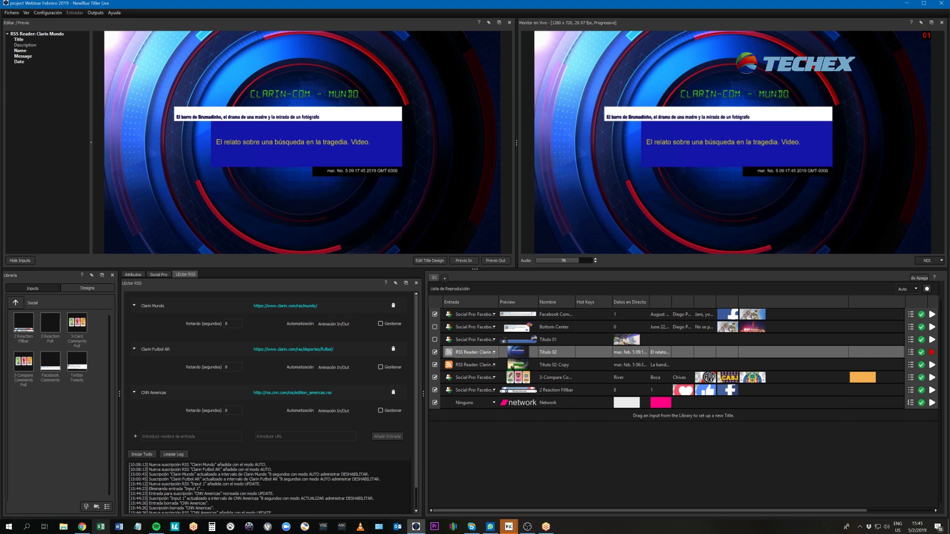
click(143, 453)
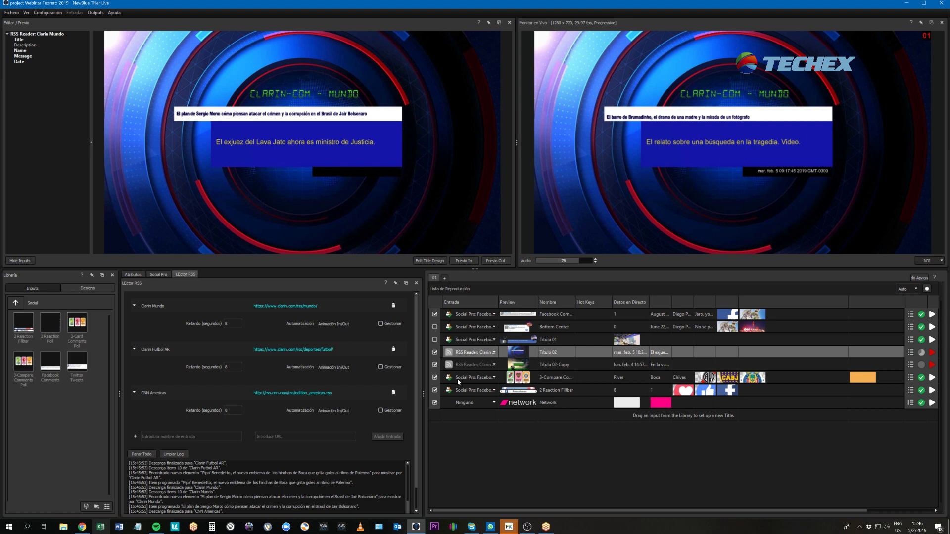
click(470, 364)
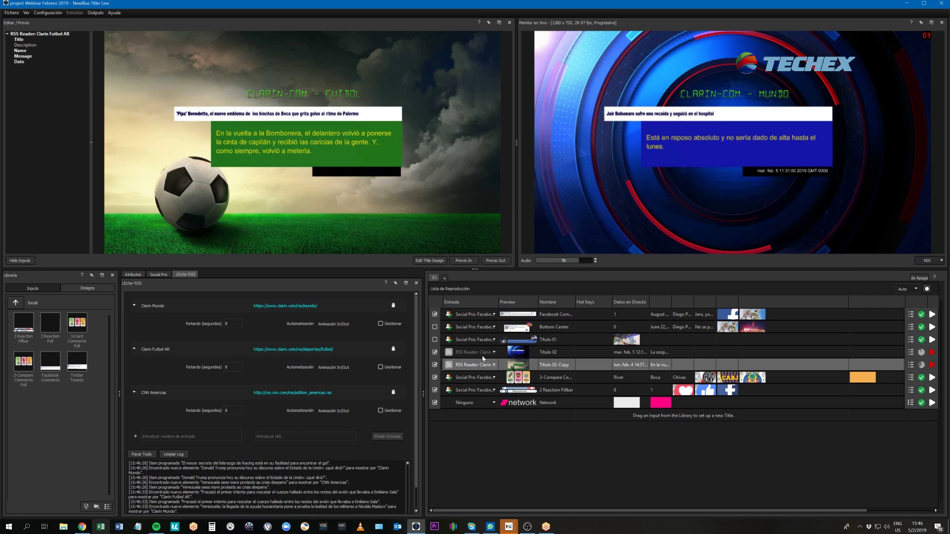
Duplicate Título 02 and try to link the copy to the CNN Americas input of the RSS reader
right_click(558, 351)
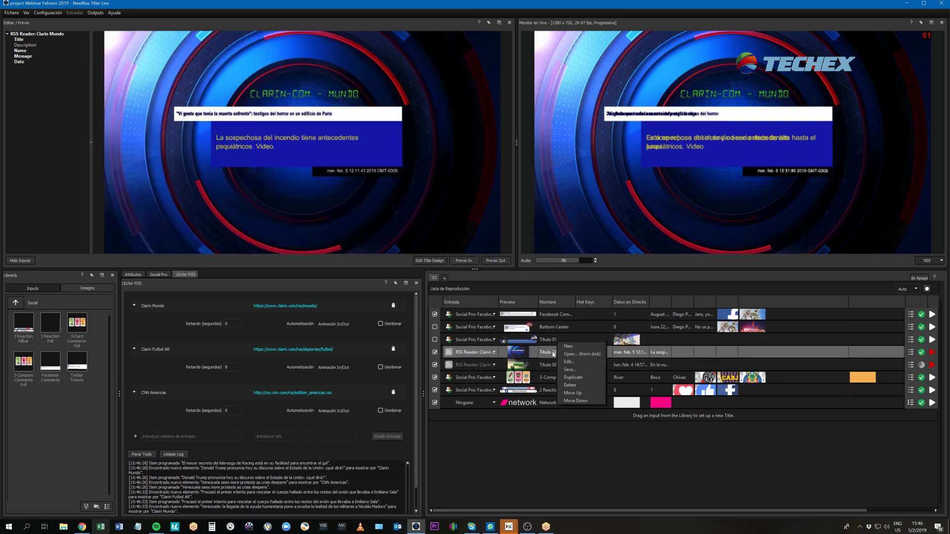
click(574, 377)
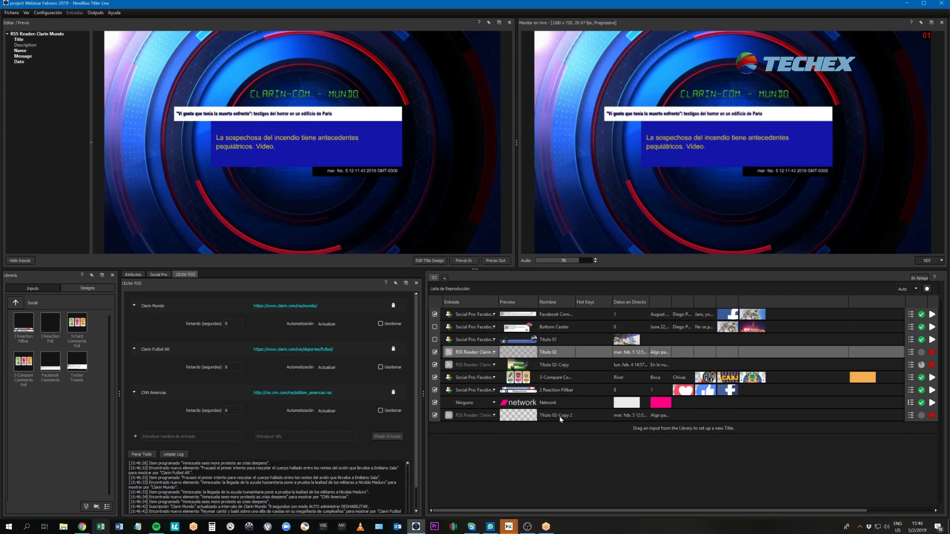
click(478, 418)
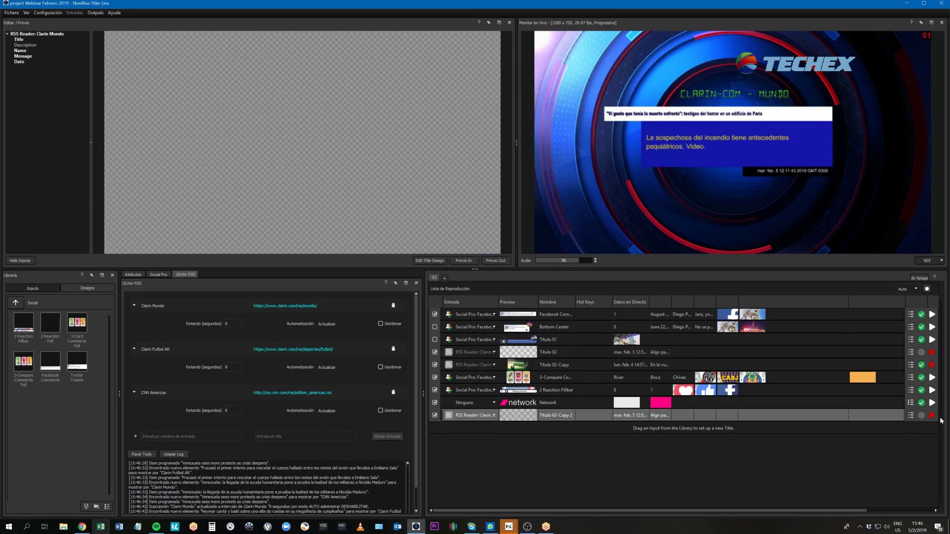
click(493, 415)
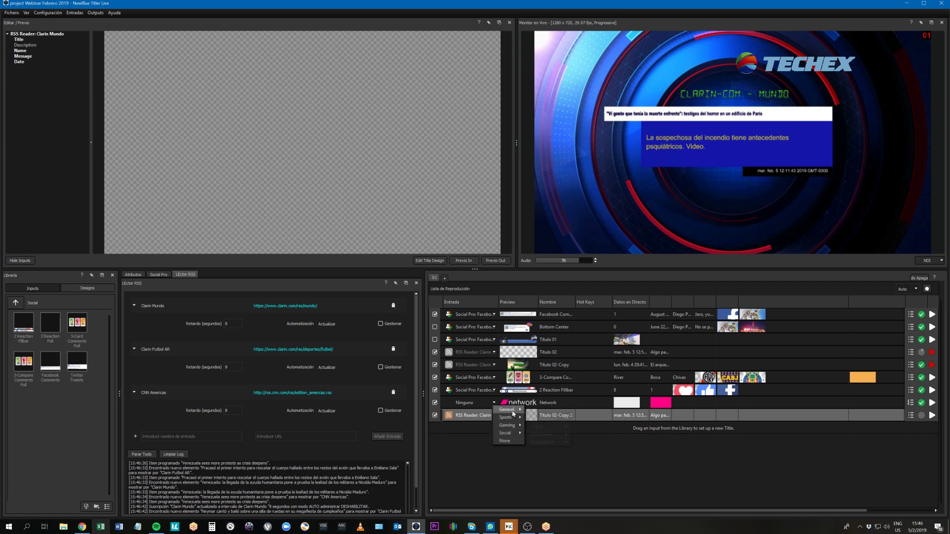
mouse_move(560, 433)
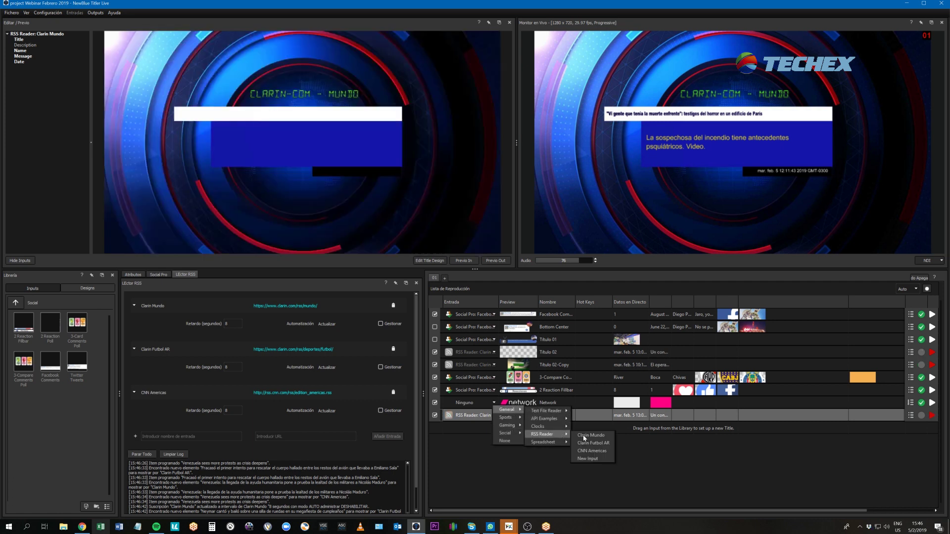
click(598, 451)
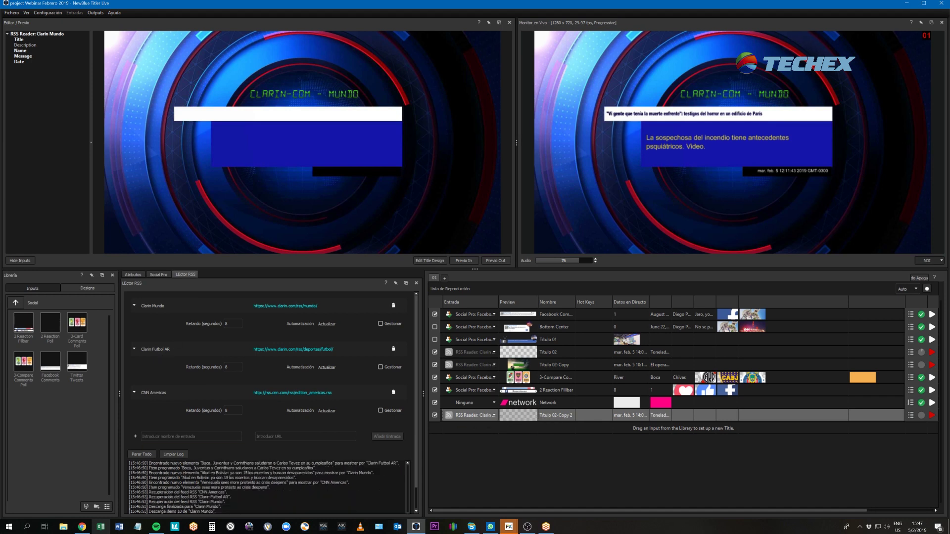
Stop all RSS feeds, clear the RSS log and start the feeds again
scroll(267, 487, up, 1)
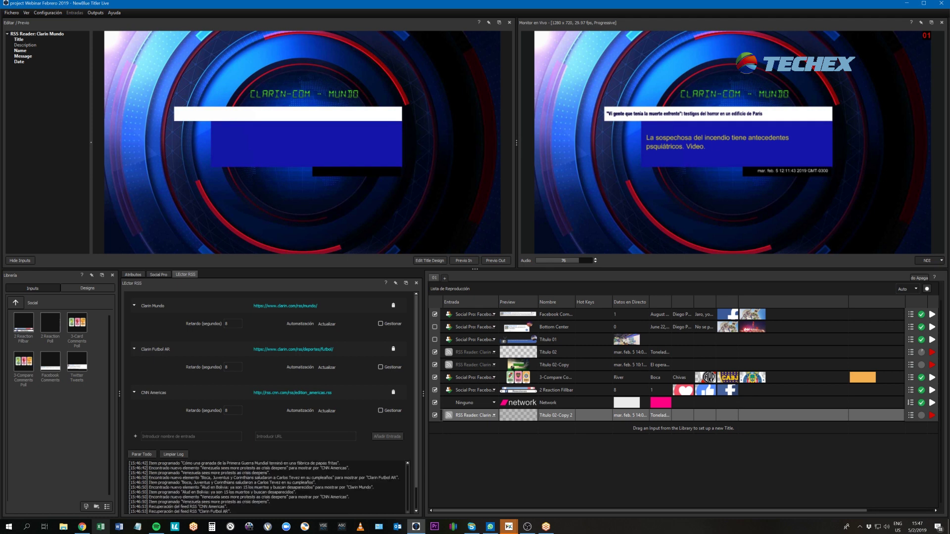
click(142, 454)
click(173, 454)
click(140, 455)
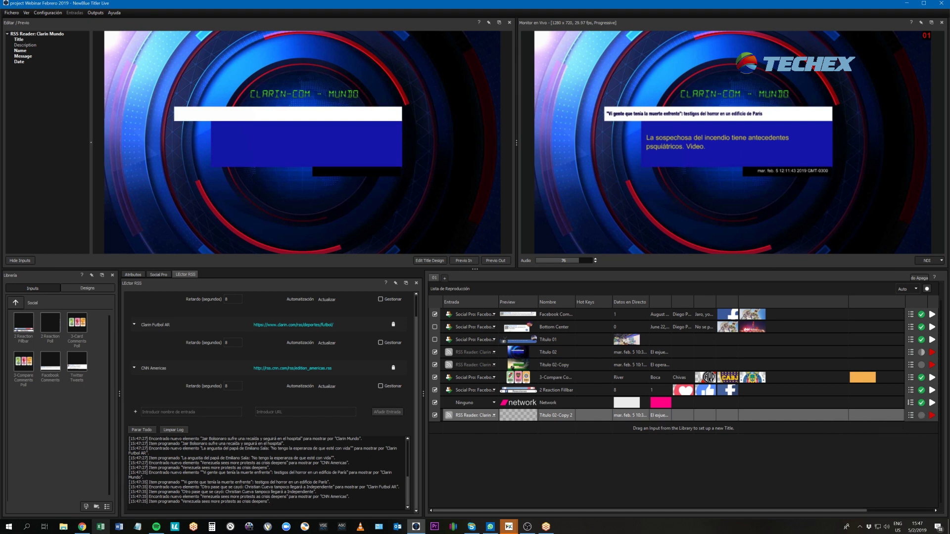
Preview Título 02, Título 02-Copy and Título 02-Copy 2 to compare their feed content
click(478, 354)
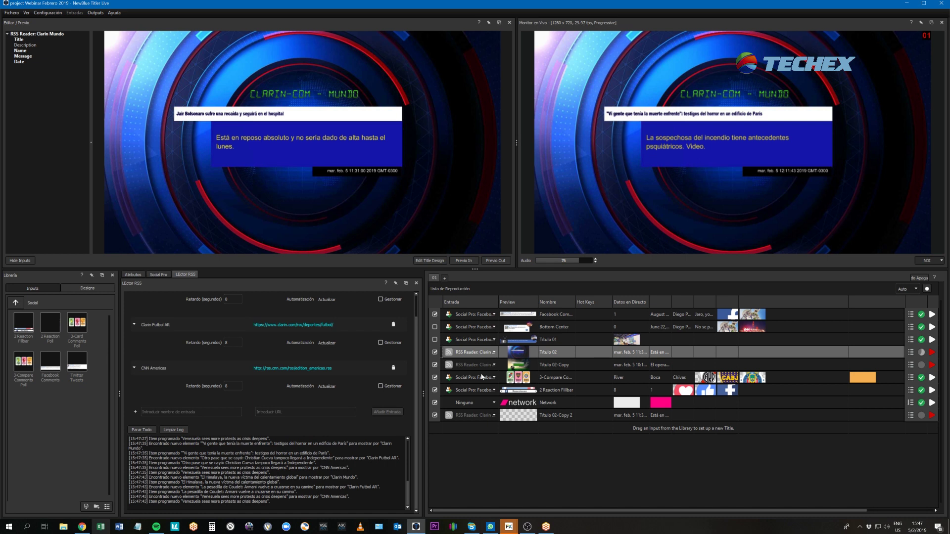
click(476, 367)
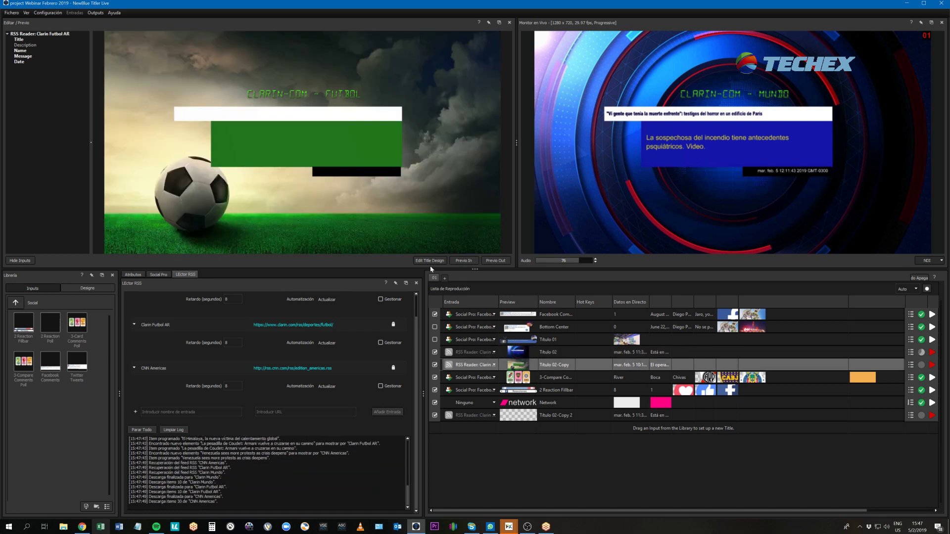
click(473, 418)
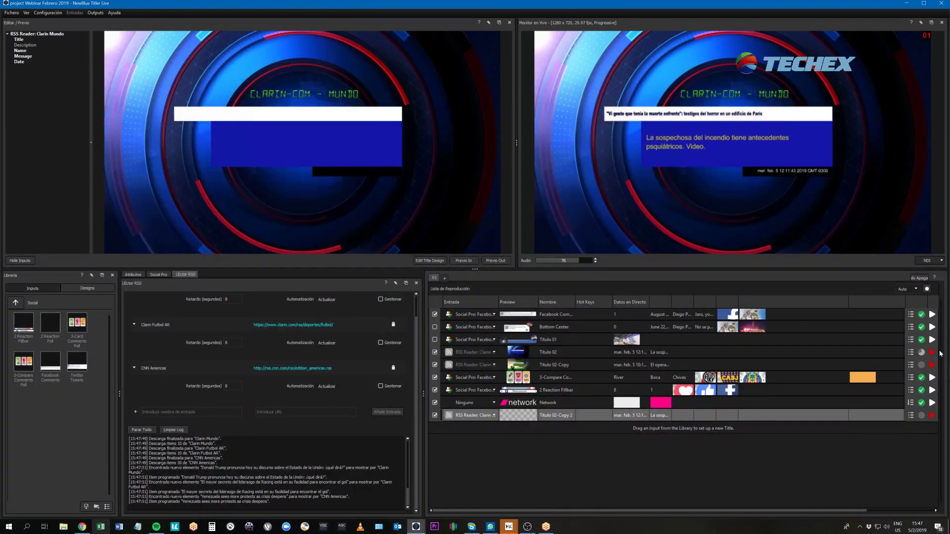
Take Título 02 and Título 02-Copy off air and uncheck both titles in the playlist
click(933, 366)
click(933, 365)
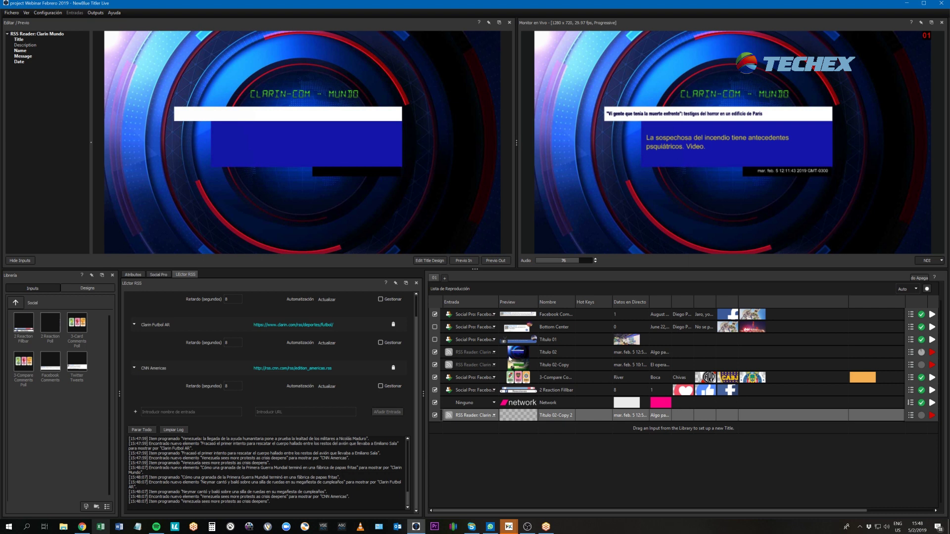
click(929, 353)
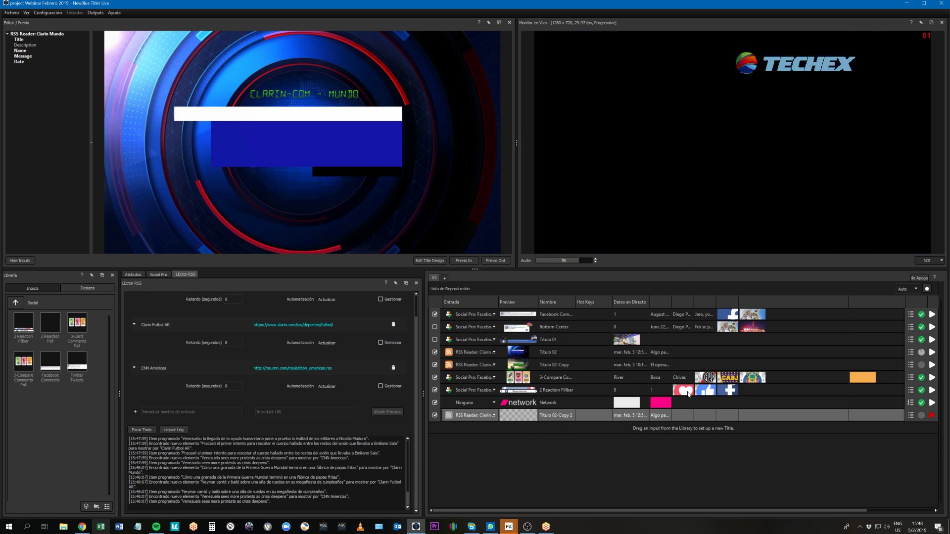
click(435, 353)
click(435, 365)
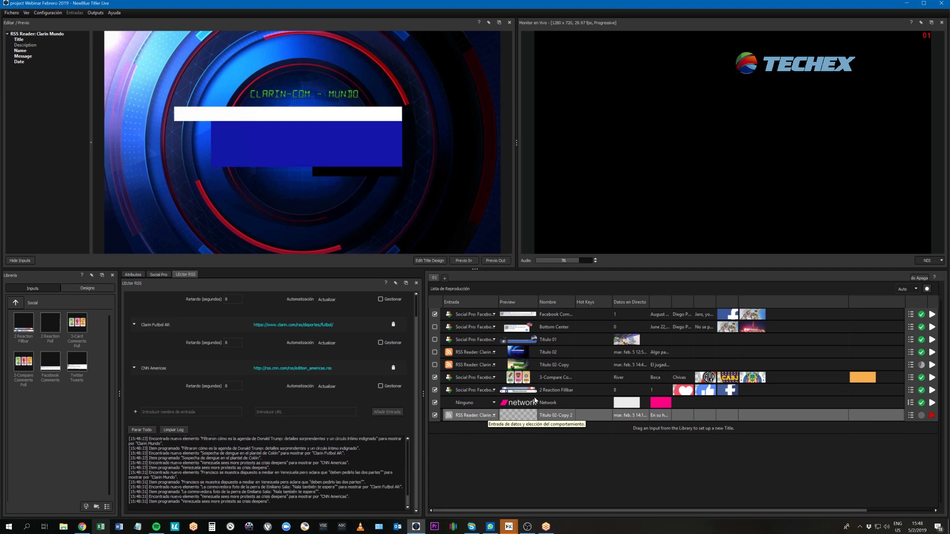
Preview the Clarin Mundo and Clarin Futbol AR titles, and stop all RSS feeds
click(469, 352)
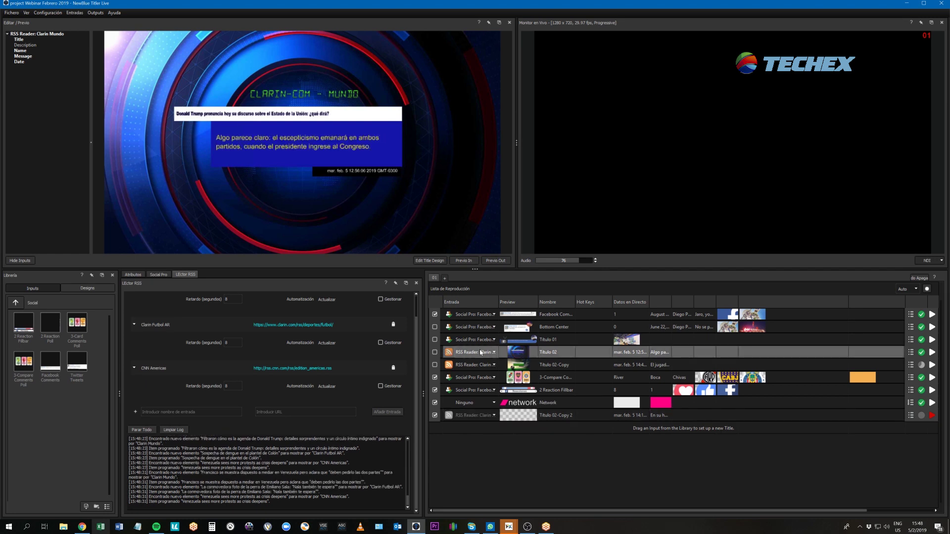
click(476, 365)
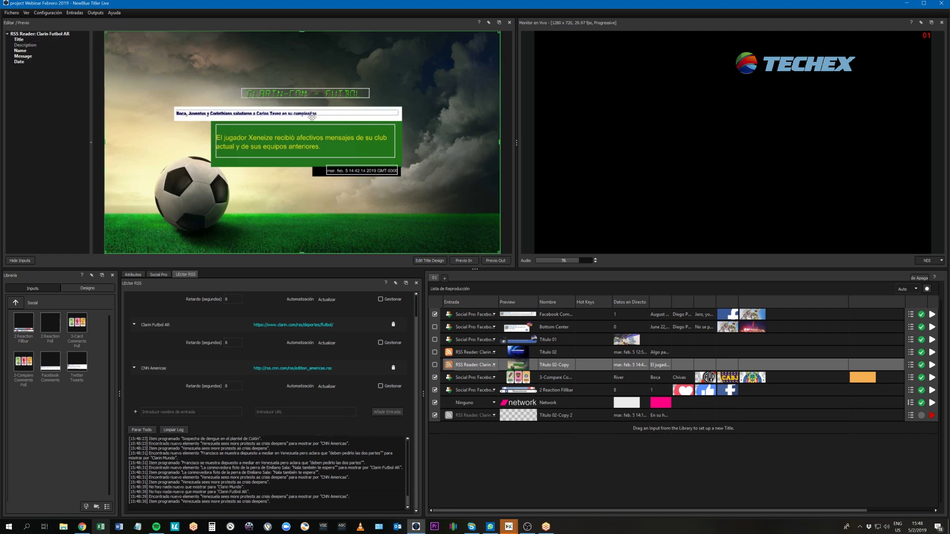
click(142, 430)
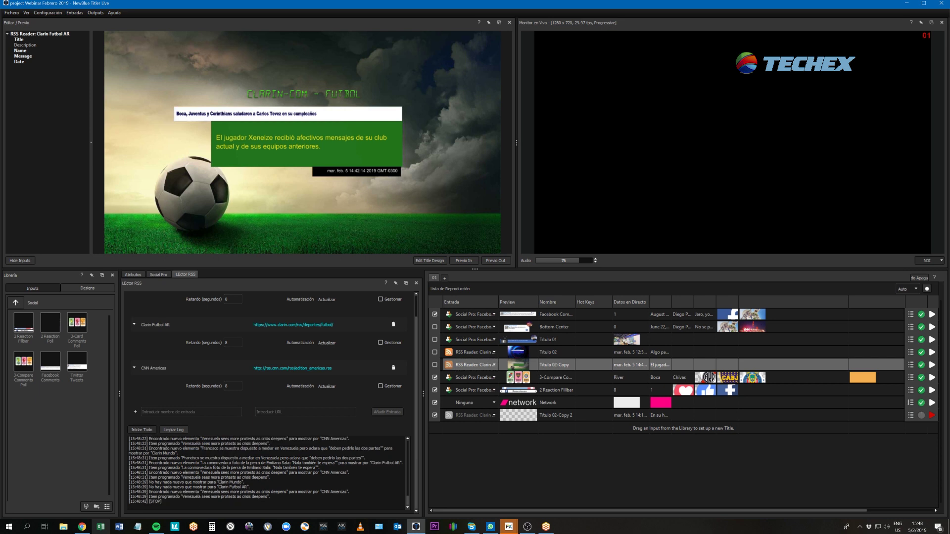
Select Título 02-Copy 2 for preview and restart all RSS feeds
scroll(221, 341, up, 1)
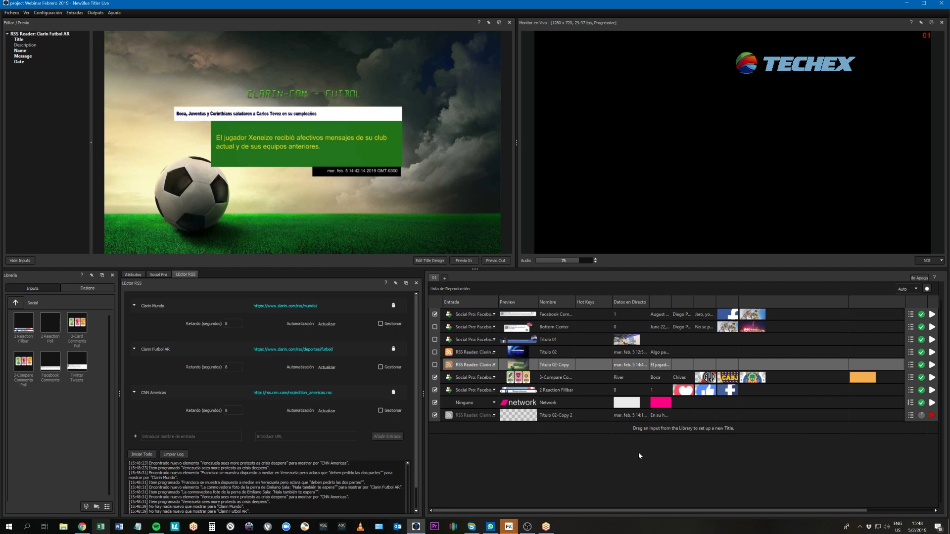
click(548, 418)
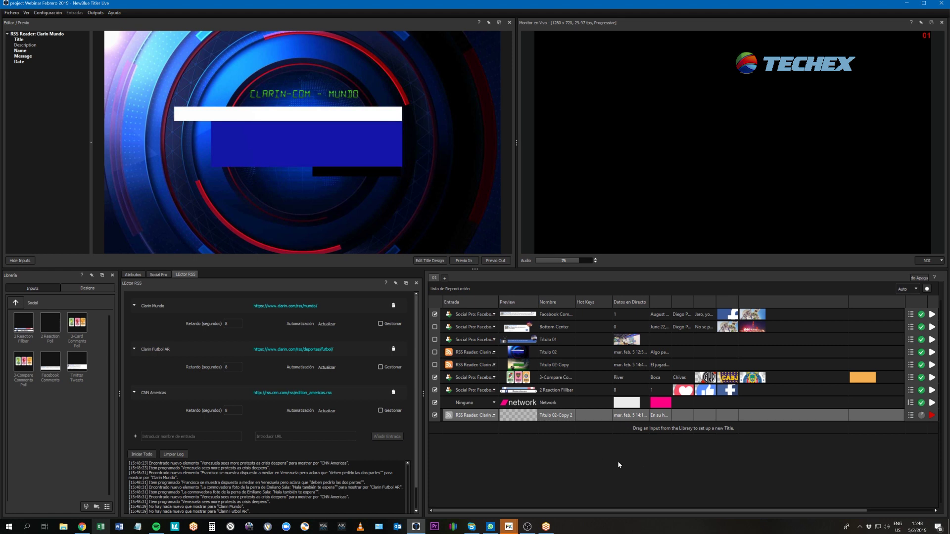
click(142, 455)
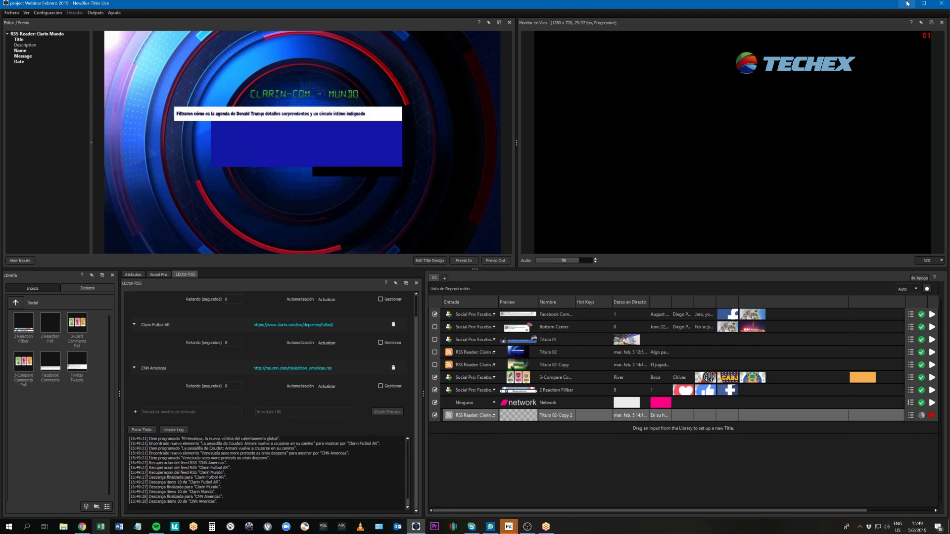
Minimize the titling program and look through the Escritorio folder in File Explorer for the NDI viewer
click(907, 4)
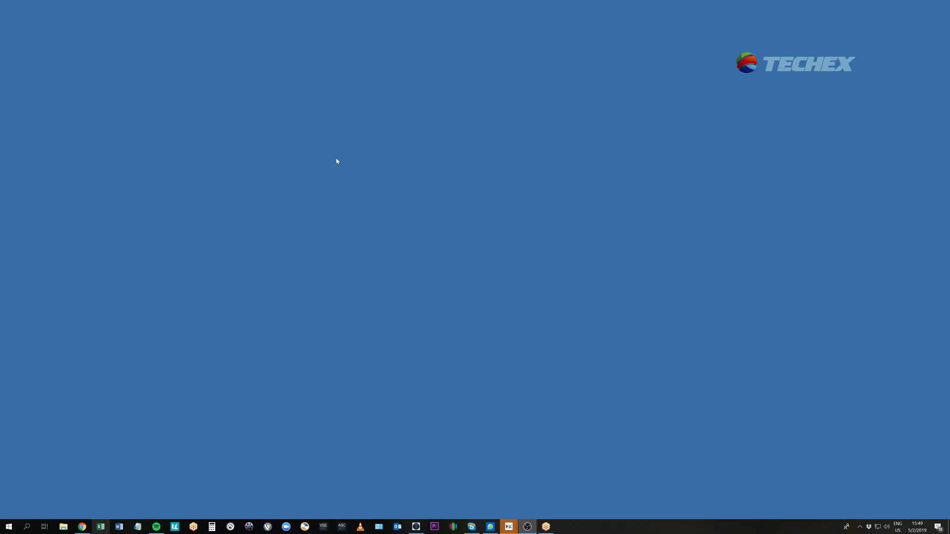
click(8, 527)
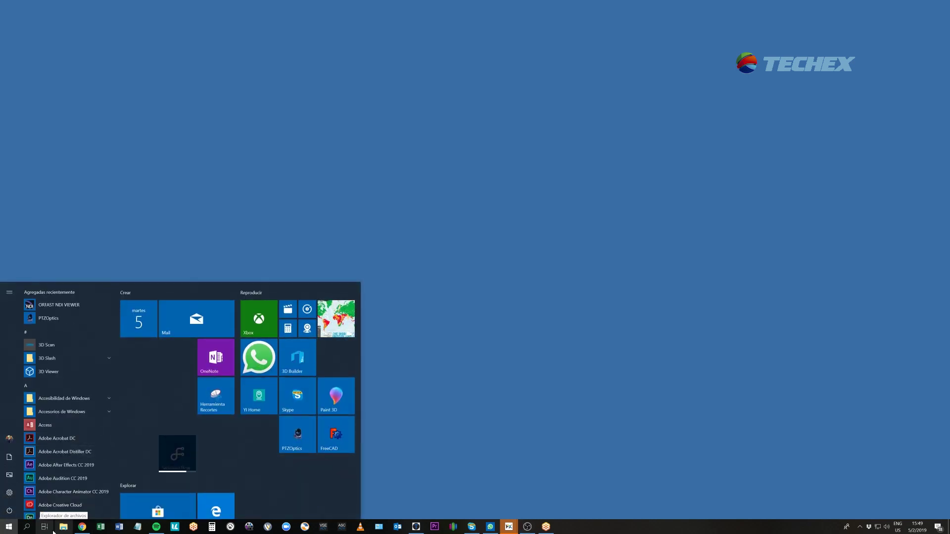
click(187, 370)
key(super+e)
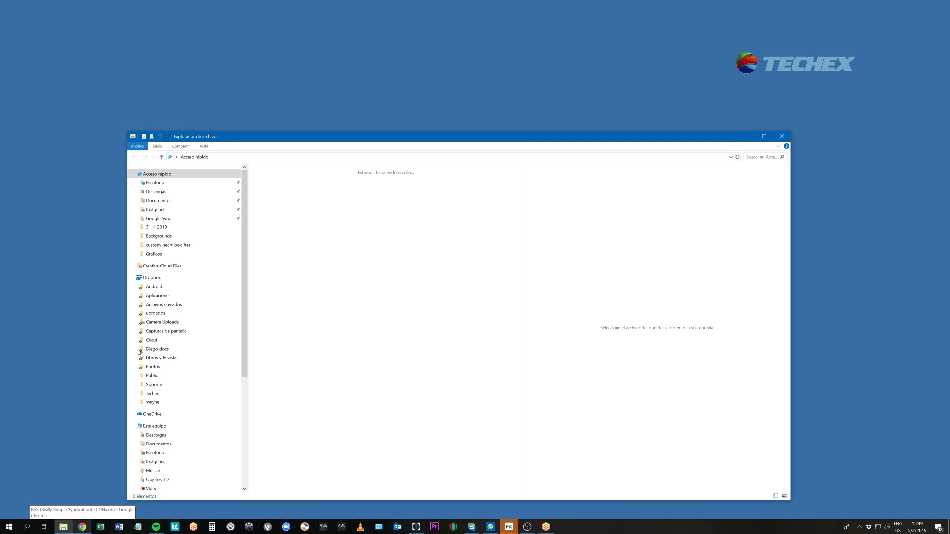
click(155, 453)
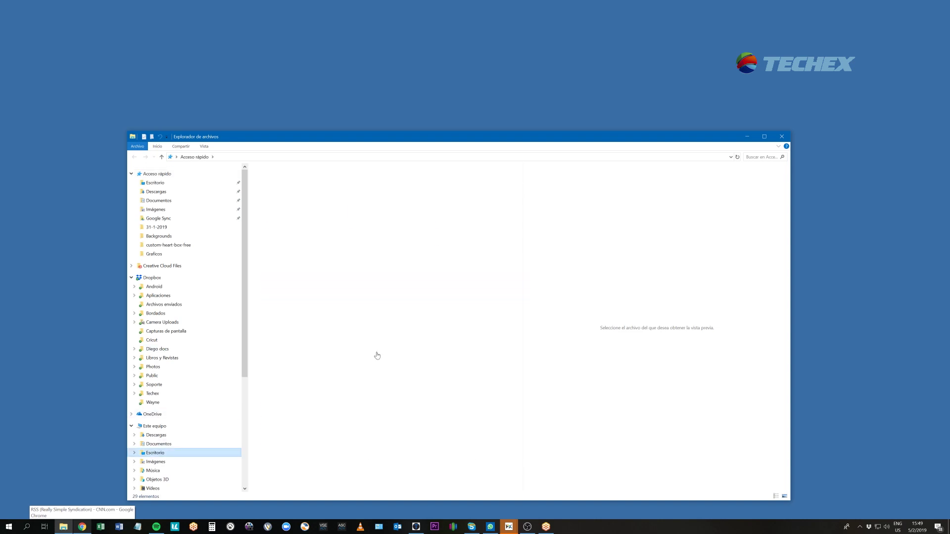
scroll(463, 453, down, 1)
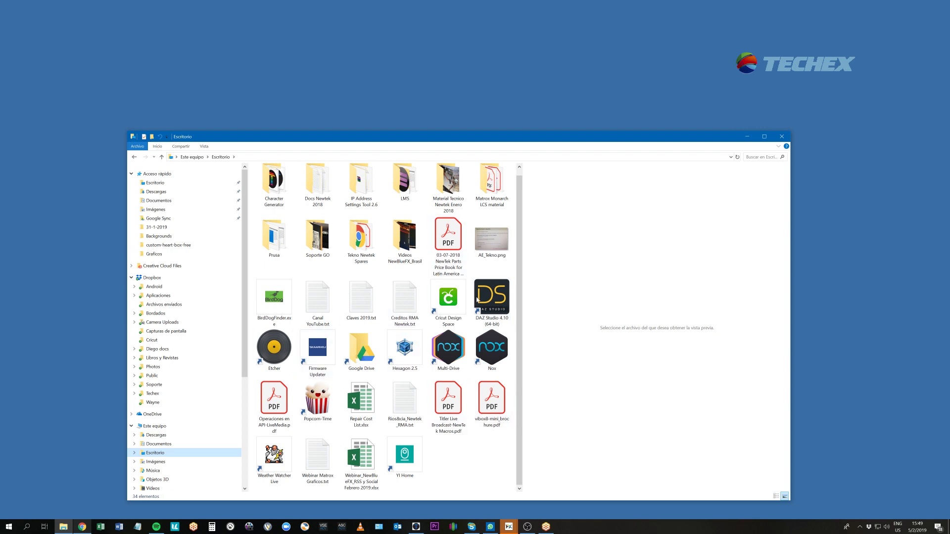
scroll(514, 269, up, 1)
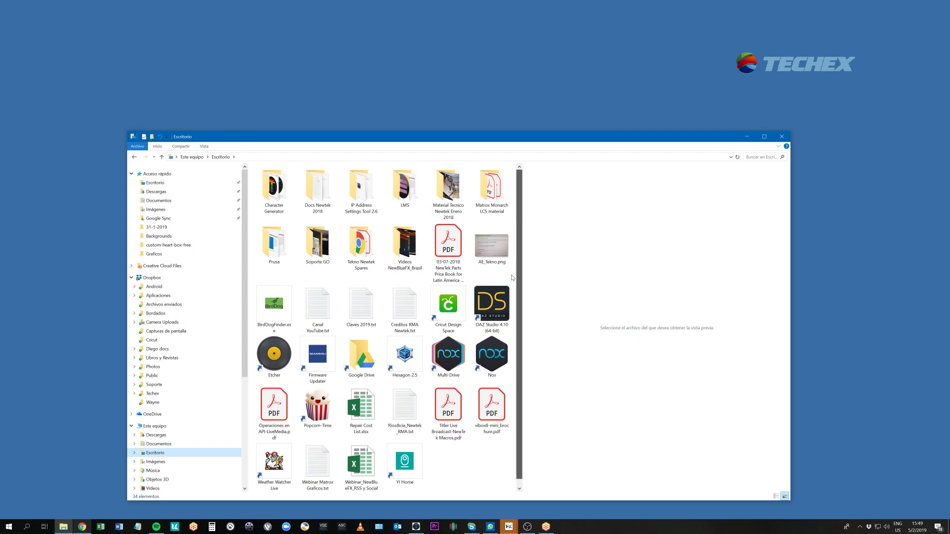
scroll(512, 277, down, 1)
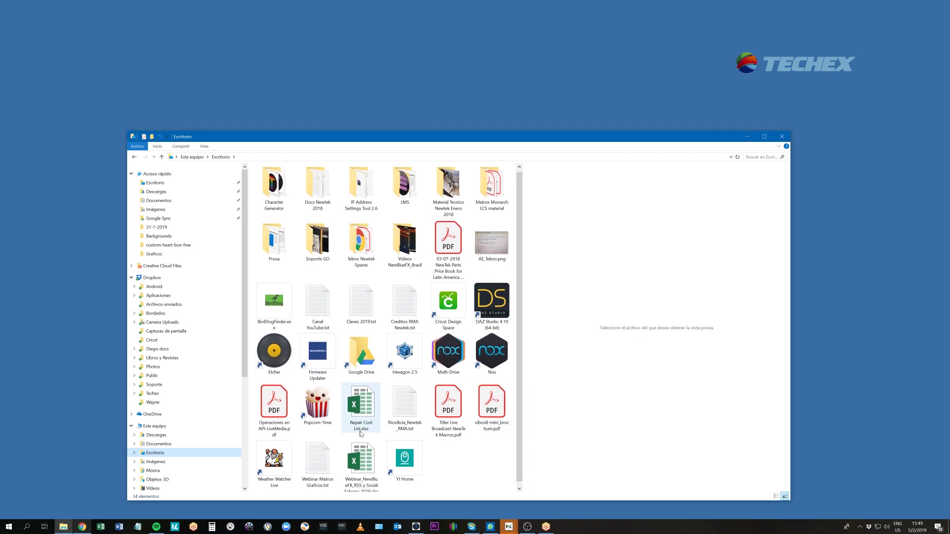
click(461, 476)
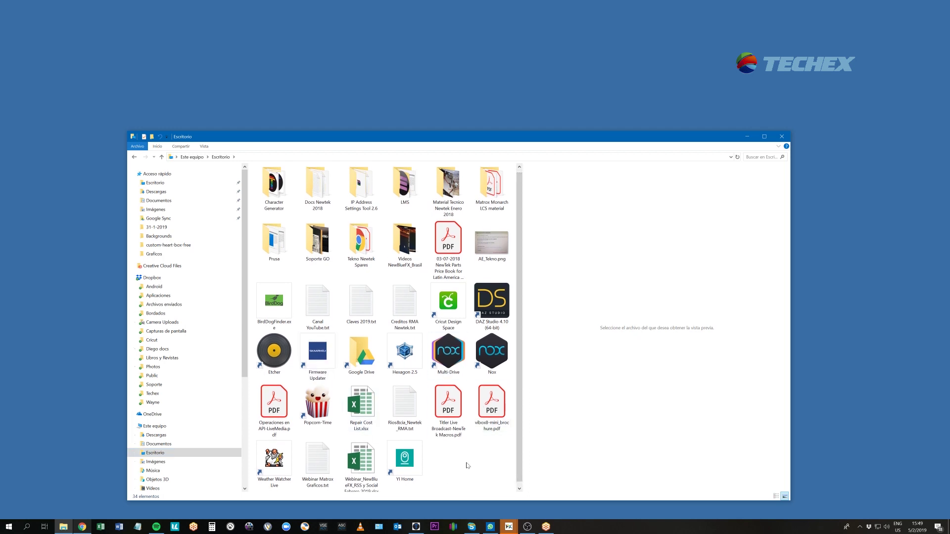
scroll(468, 466, up, 1)
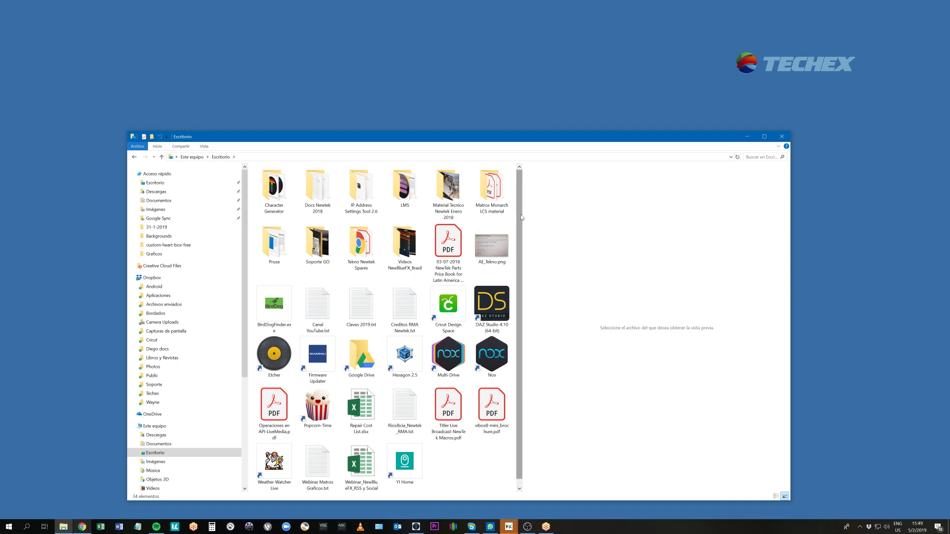
click(158, 454)
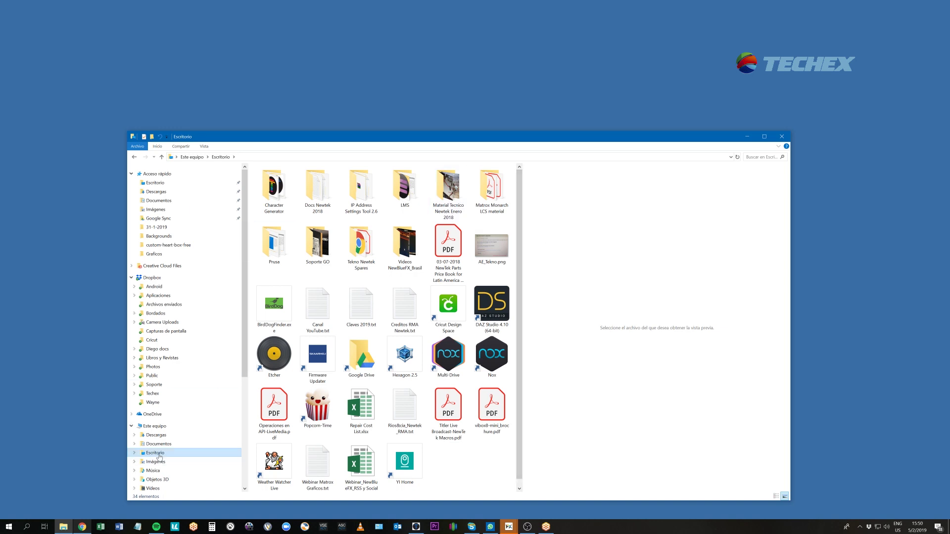
click(782, 137)
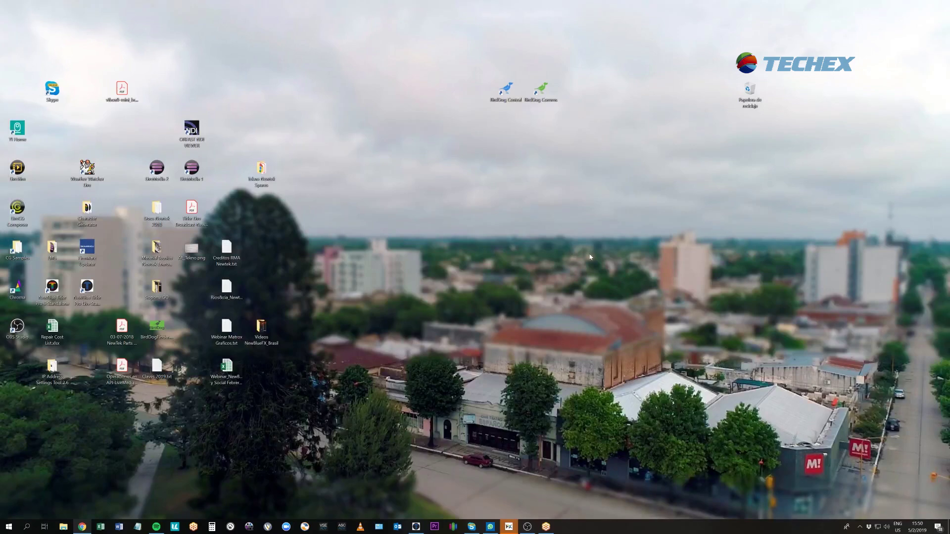
Launch ORFAST NDI Viewer from the desktop and reposition its window closer to the centre of the screen
click(191, 132)
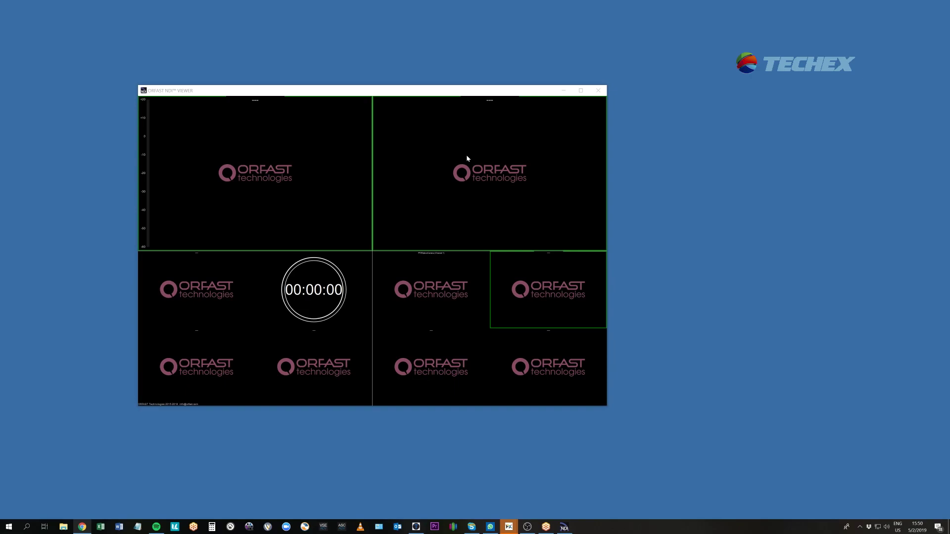
click(359, 98)
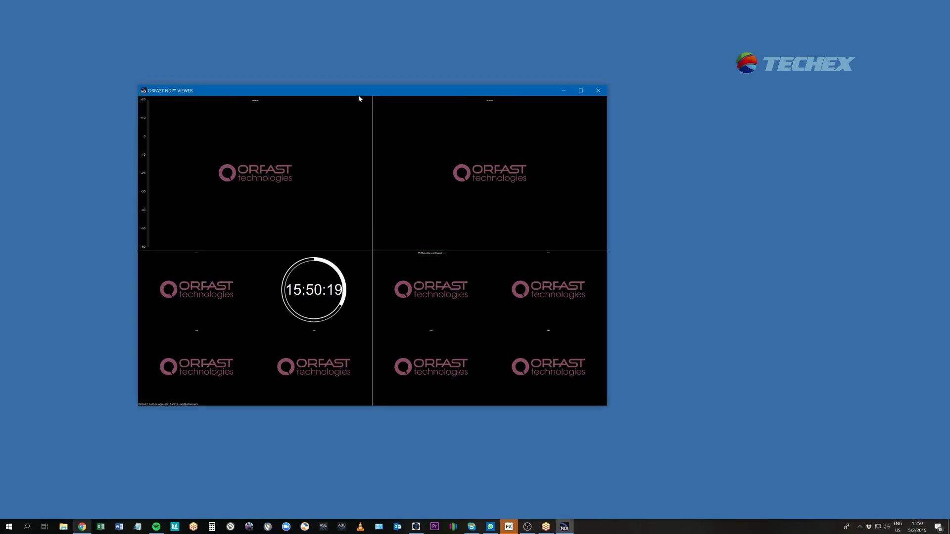
drag(343, 94, 445, 62)
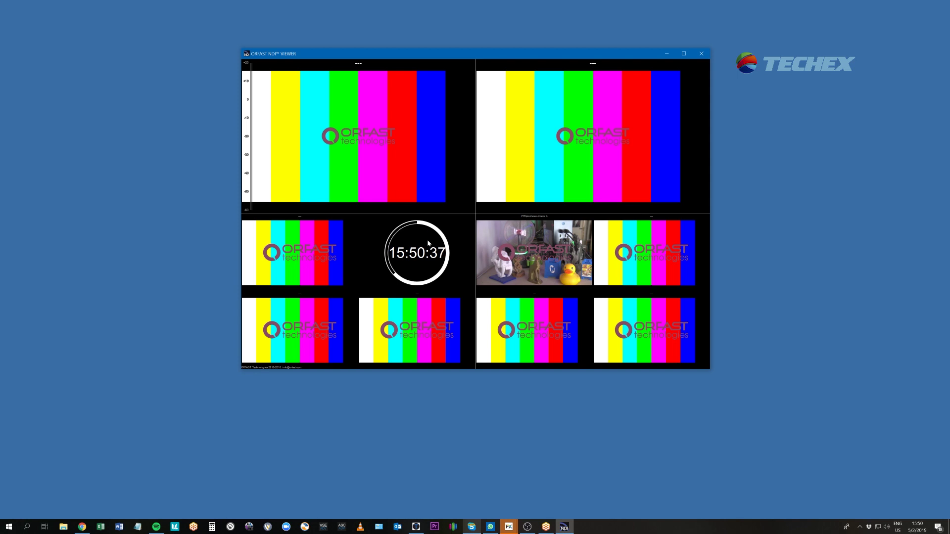
Assign the NDI source carrying the combined desktop and title picture to the viewer's first large pane
right_click(387, 129)
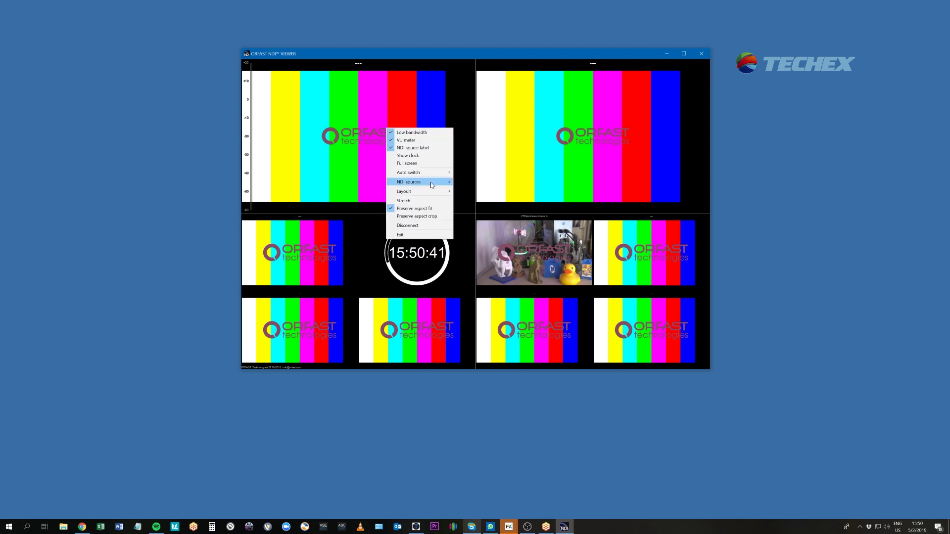
mouse_move(425, 187)
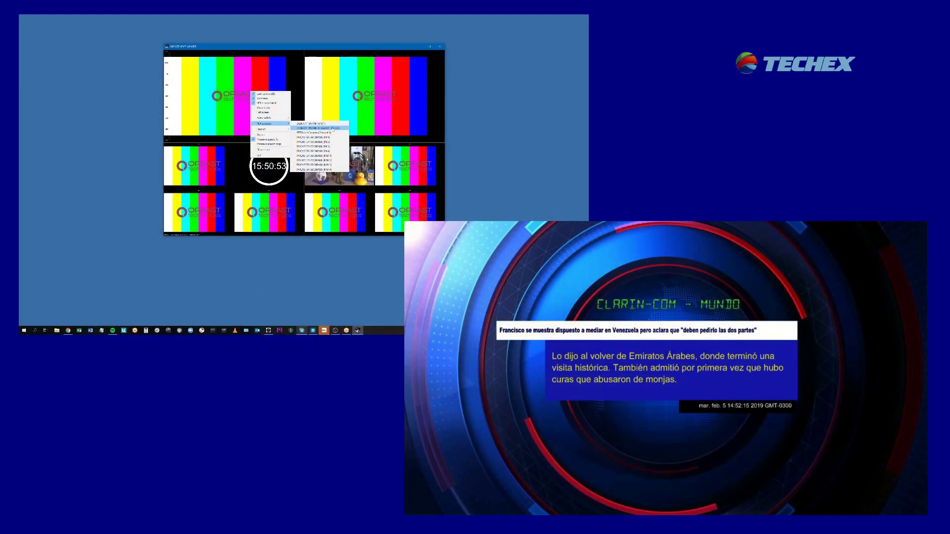
click(330, 128)
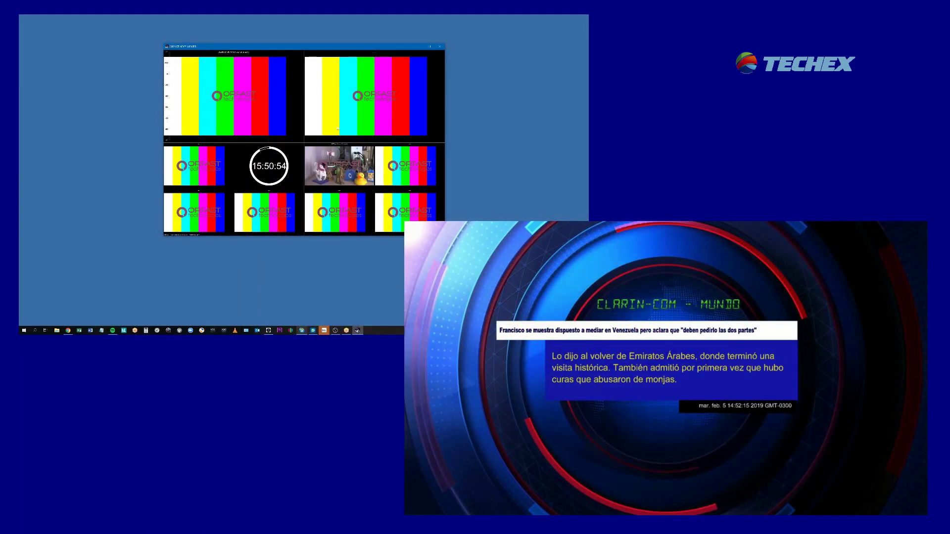
Assign the NDI source carrying the Clarin Mundo title graphic to the viewer's second large pane
right_click(377, 97)
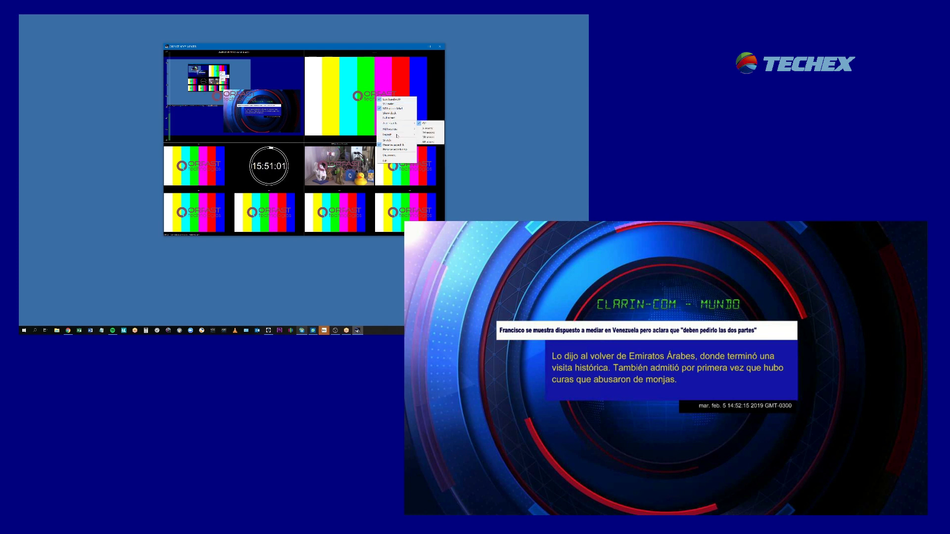
mouse_move(395, 129)
click(367, 106)
right_click(359, 97)
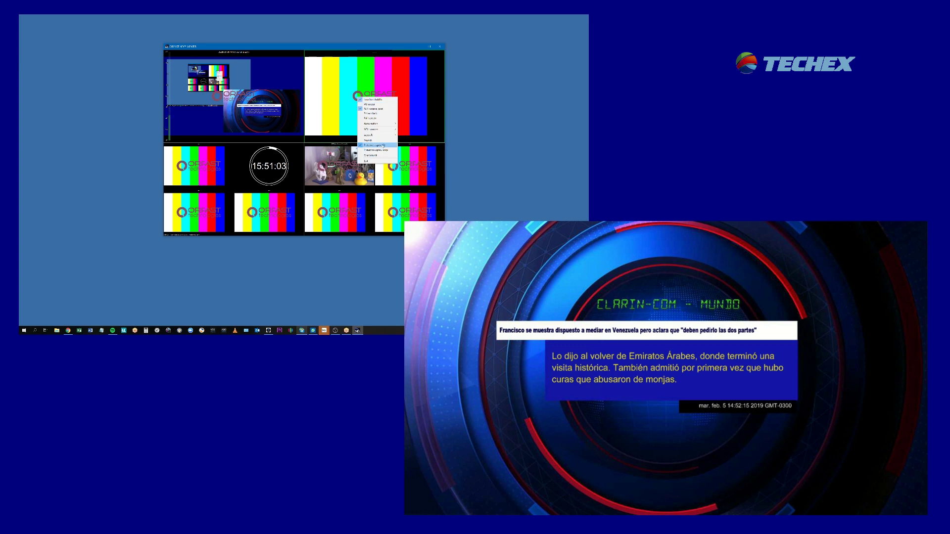
mouse_move(391, 129)
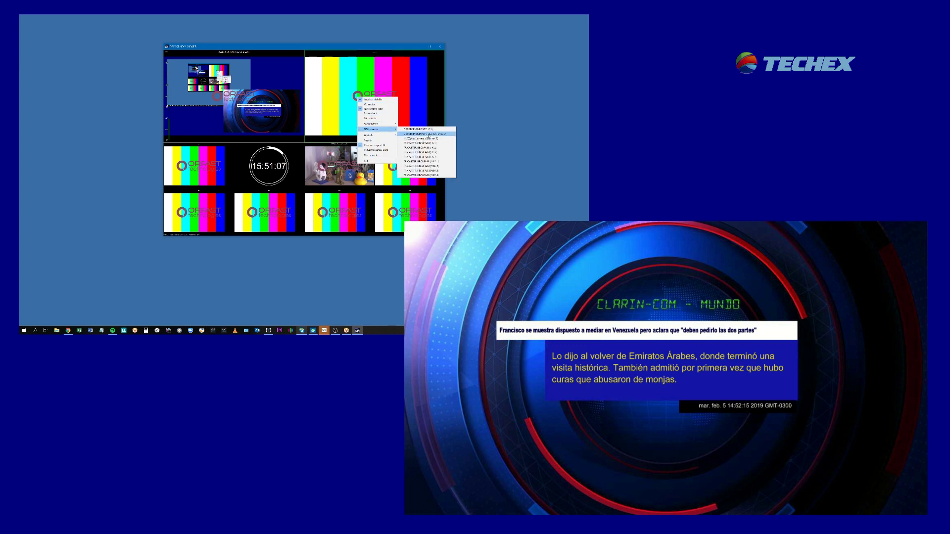
click(422, 134)
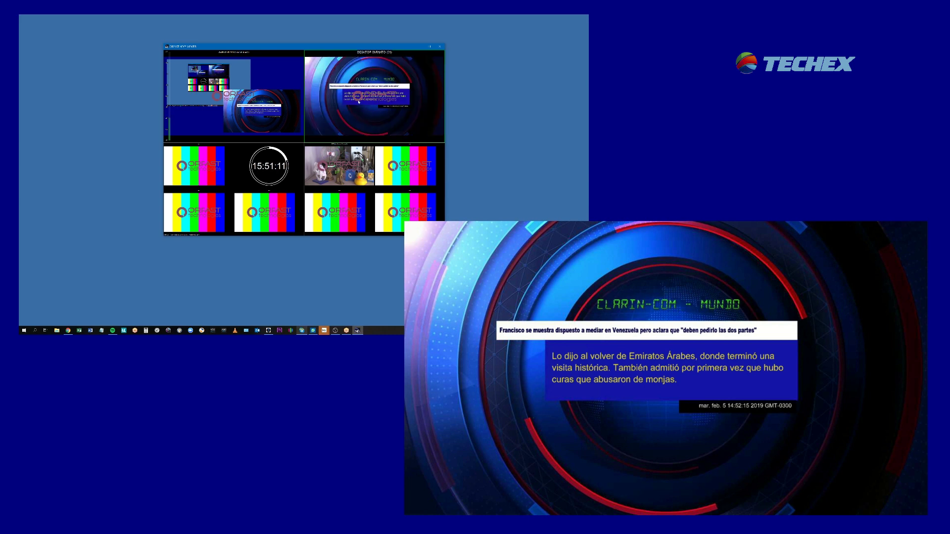
Try to assign a different NDI source to the small pane showing the camera picture
right_click(341, 167)
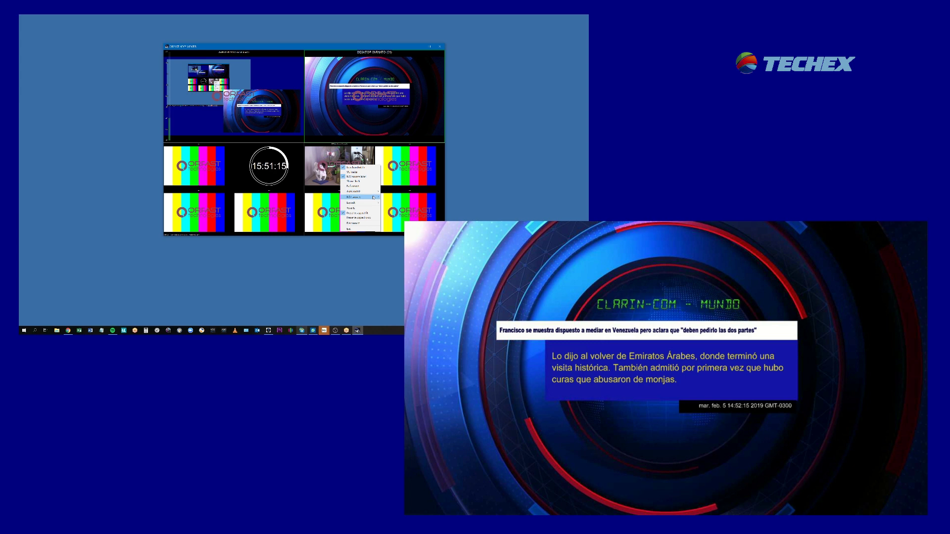
mouse_move(370, 198)
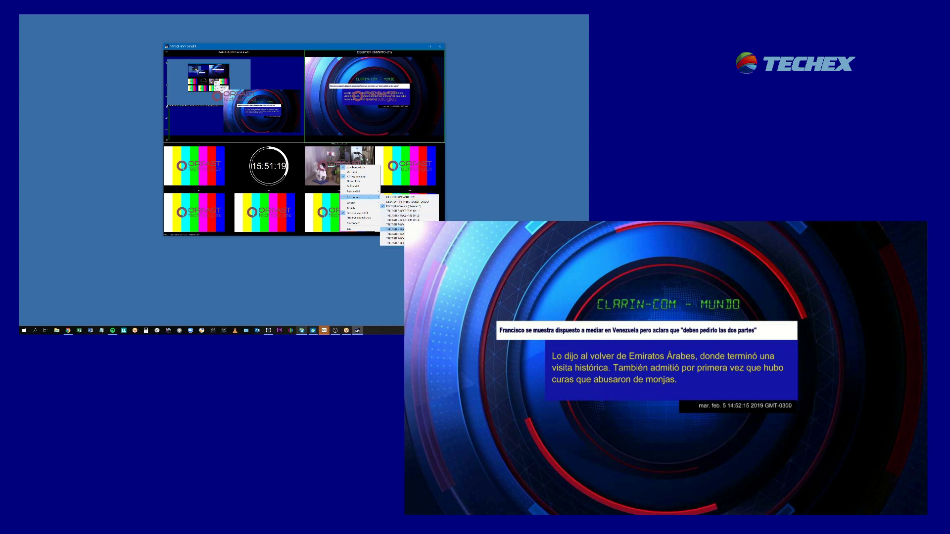
click(391, 229)
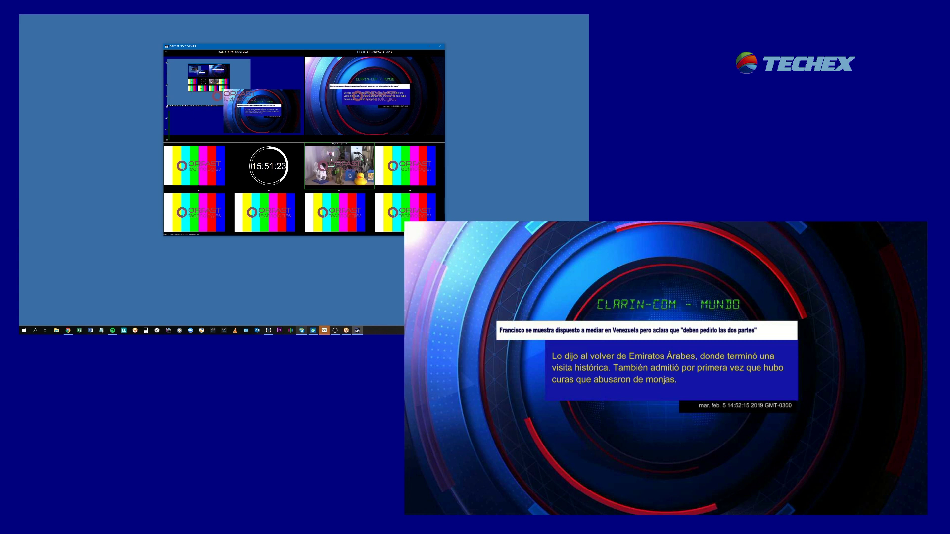
right_click(331, 160)
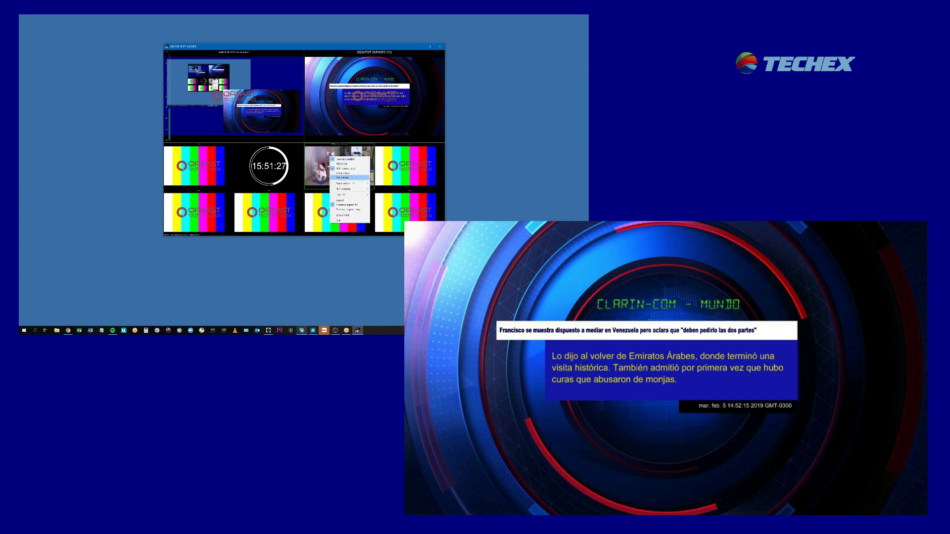
mouse_move(359, 186)
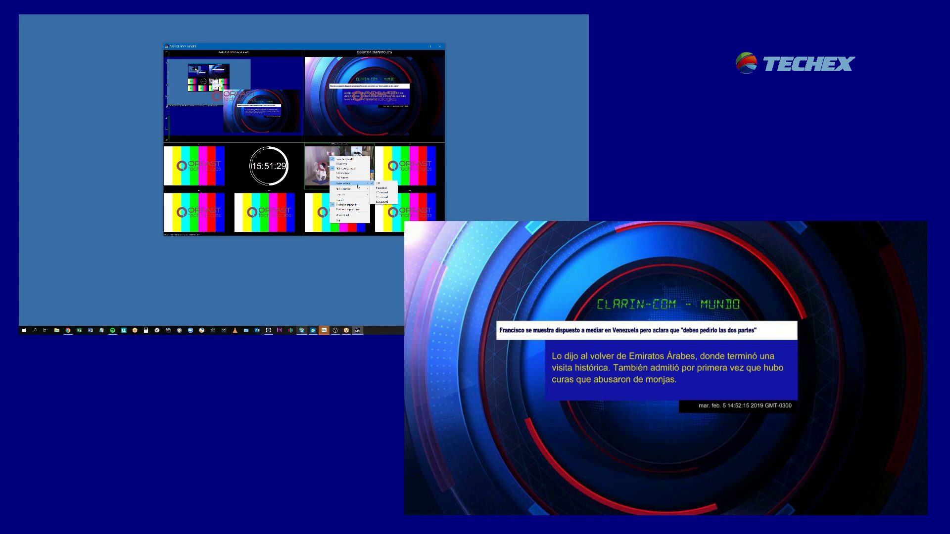